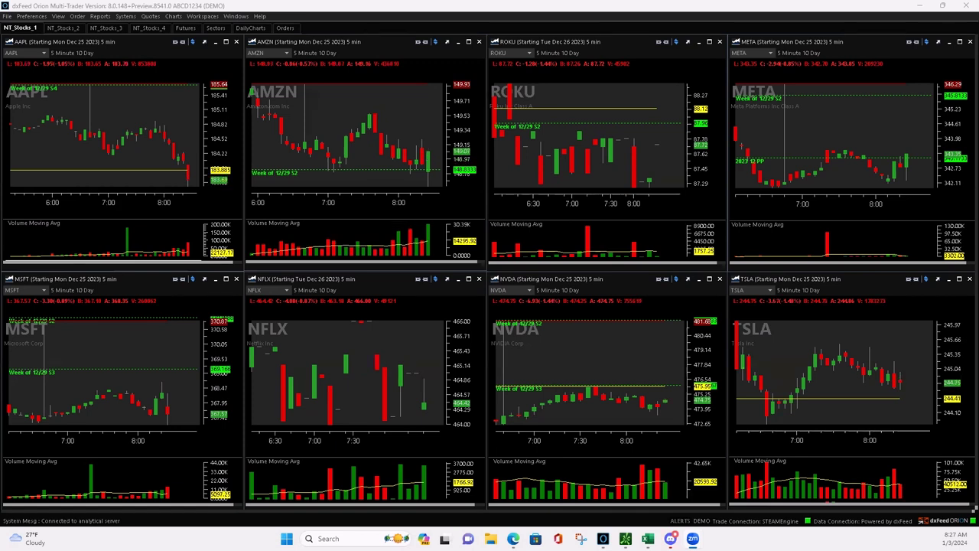
# Step: Show the futures grid and zoom the ES and YM charts out to several days and back
pyautogui.click(185, 28)
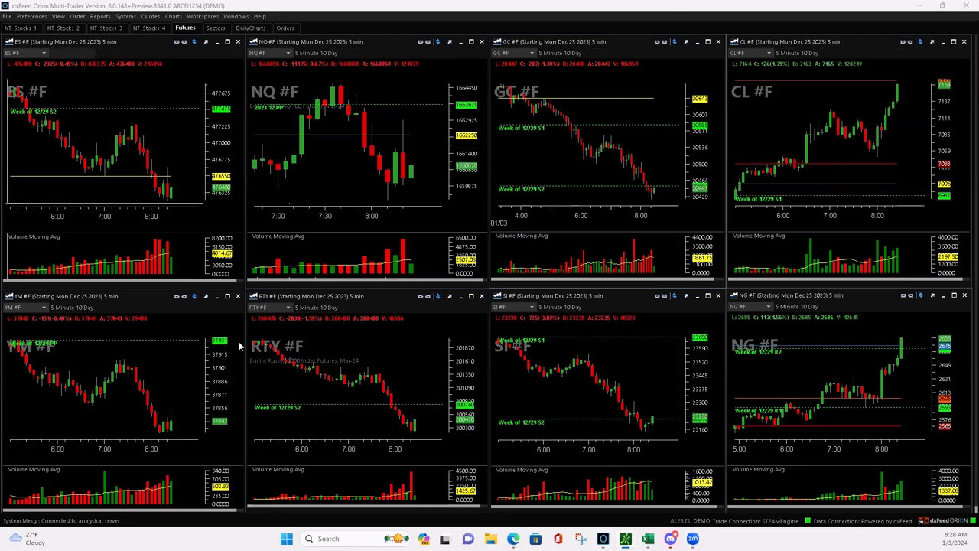
pyautogui.moveTo(126, 214); pyautogui.dragTo(199, 214)
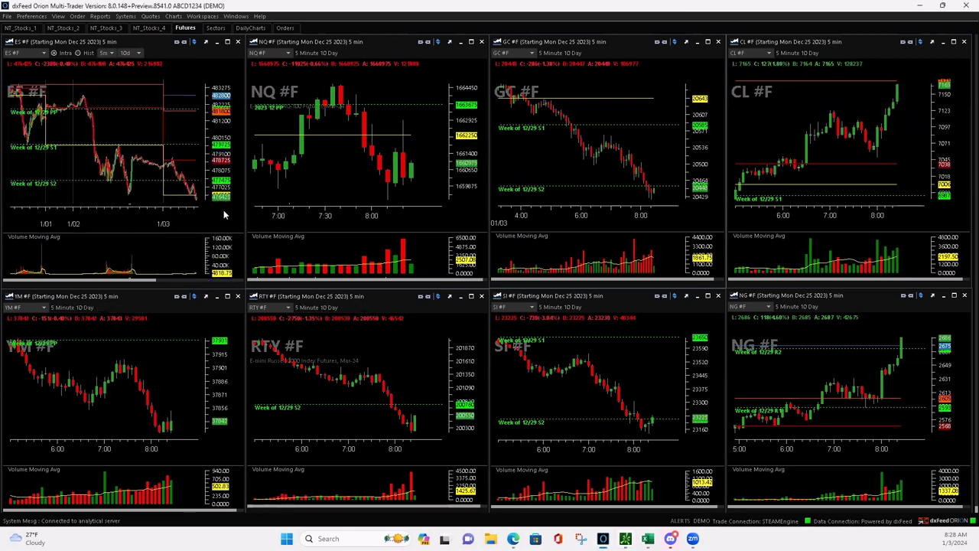
pyautogui.moveTo(220, 209); pyautogui.dragTo(188, 221)
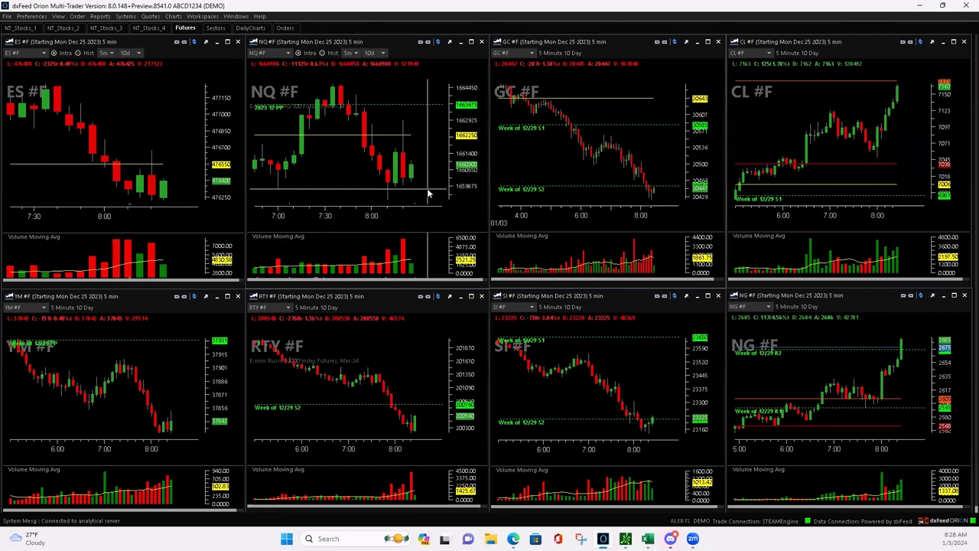
pyautogui.moveTo(122, 453); pyautogui.dragTo(182, 451)
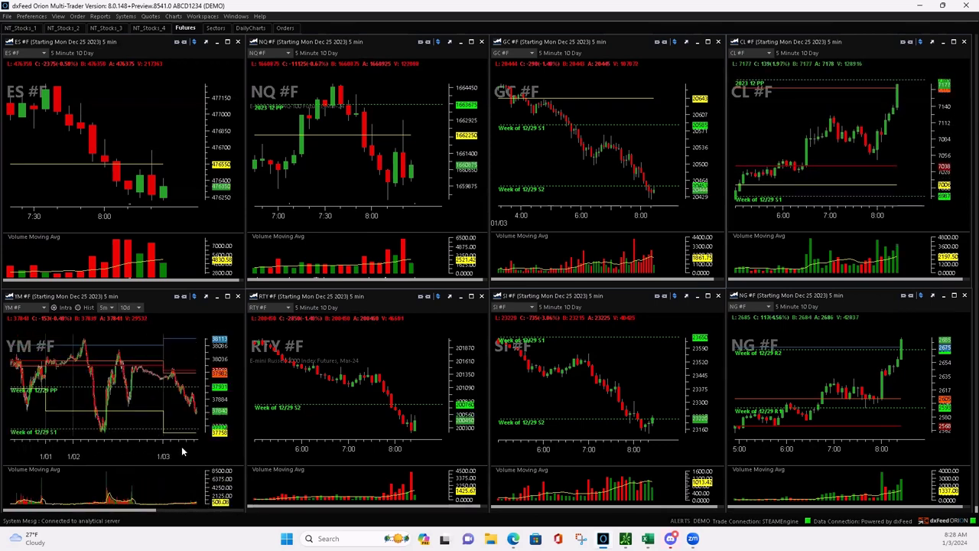
pyautogui.moveTo(182, 452); pyautogui.dragTo(141, 457)
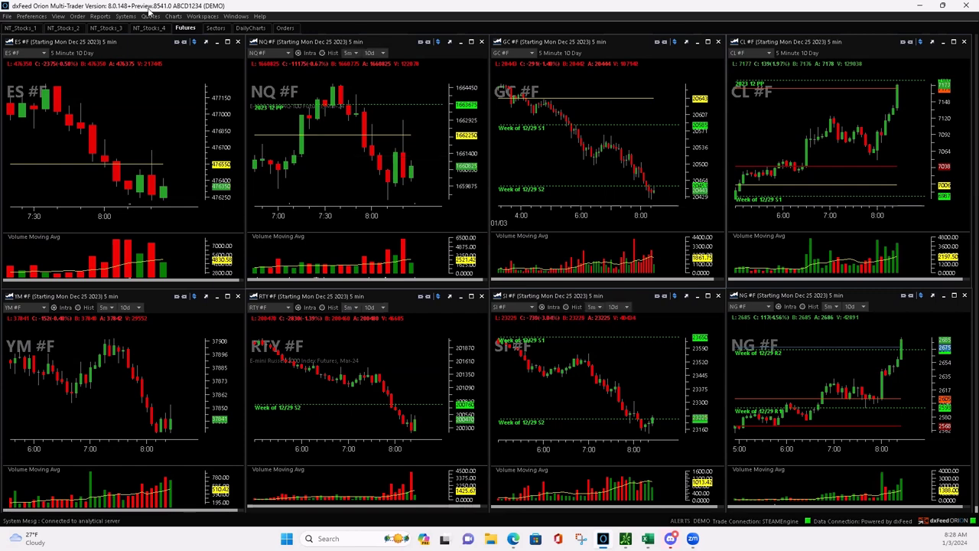
# Step: Cycle from the AAPL–META grid through the BA, AMD and SNAP grids and back again
pyautogui.click(13, 29)
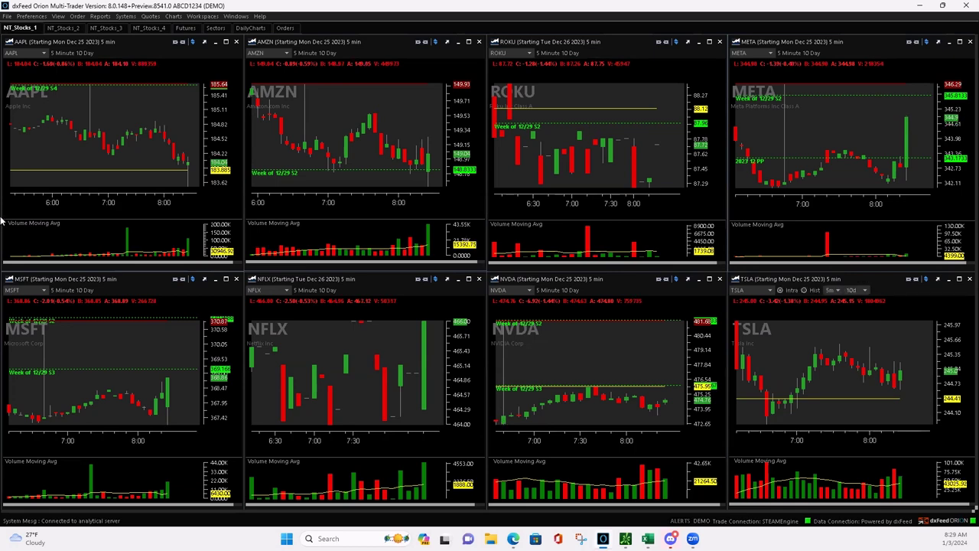
pyautogui.click(66, 28)
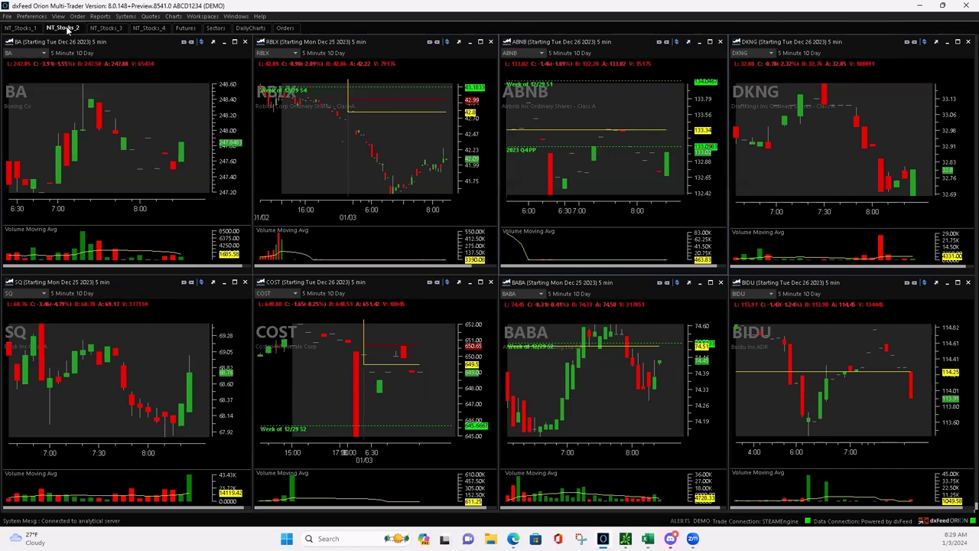
pyautogui.click(96, 28)
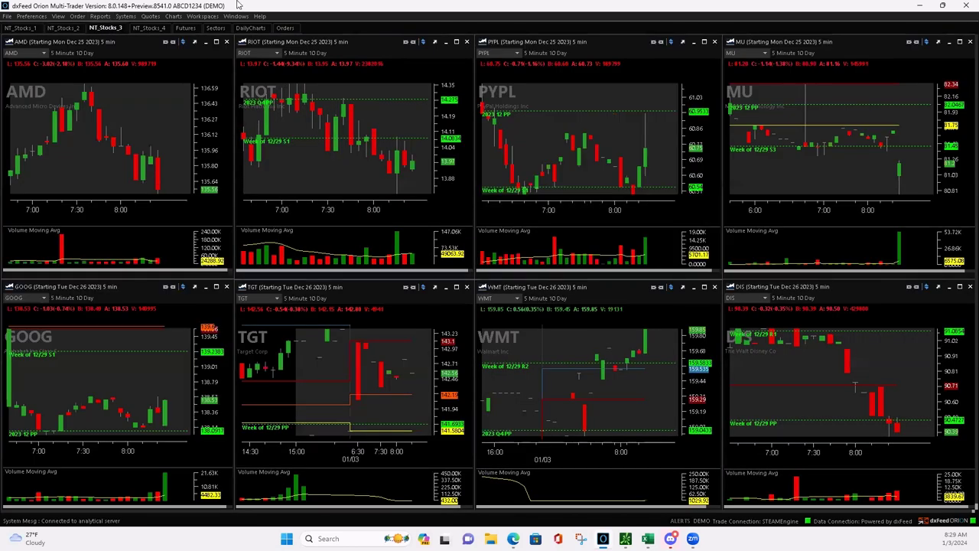
pyautogui.click(147, 29)
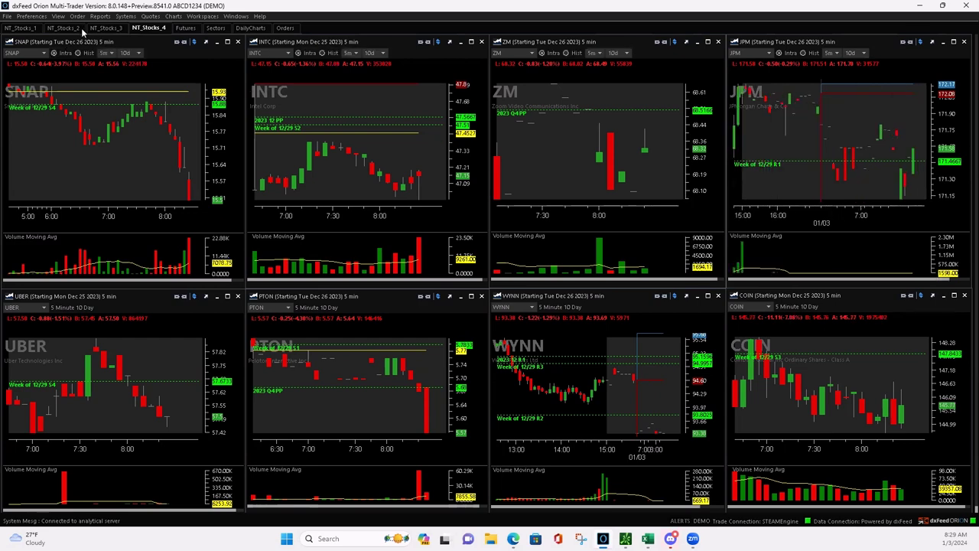
pyautogui.click(22, 28)
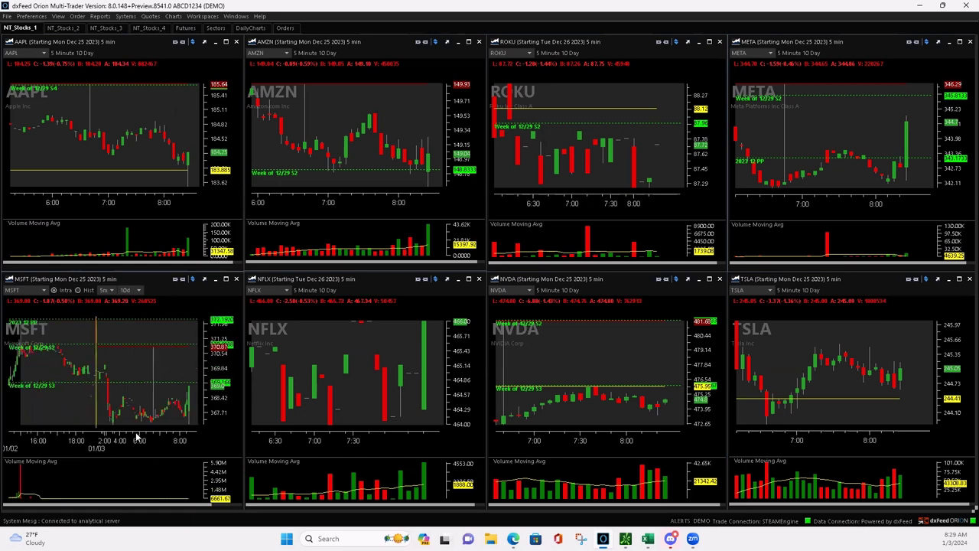
pyautogui.scroll(-5, 137, 436)
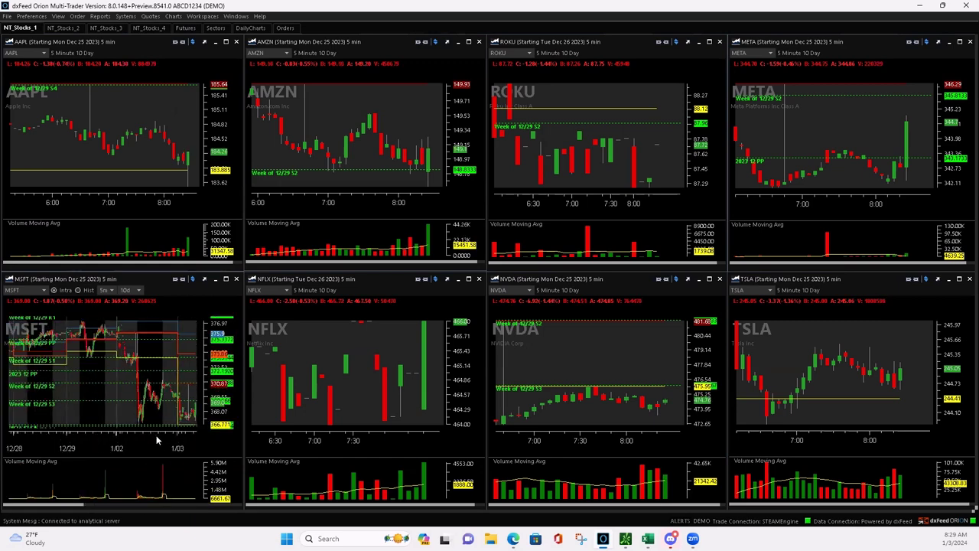
pyautogui.scroll(5, 157, 439)
pyautogui.scroll(5, 137, 435)
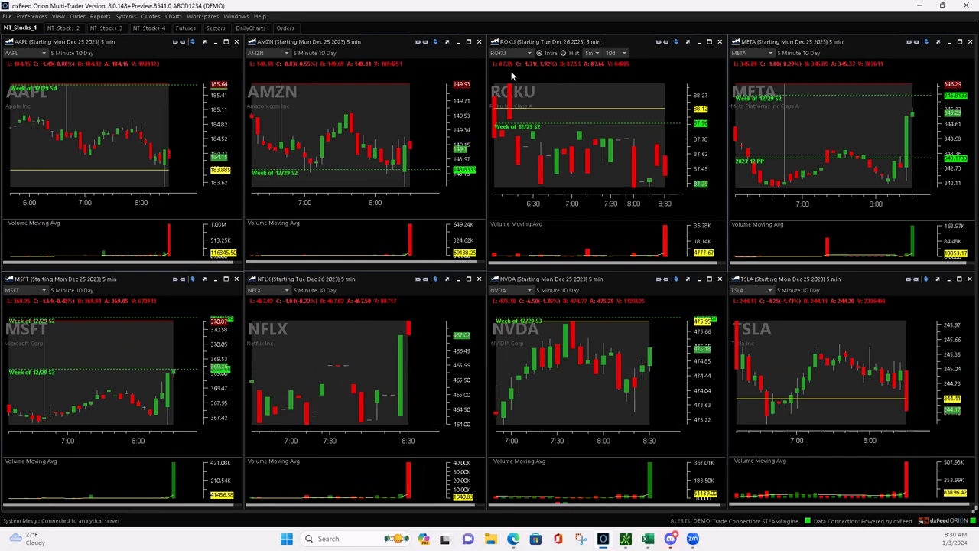
# Step: Step once more through the BA, AMD and SNAP grids, returning to AAPL–META
pyautogui.click(64, 28)
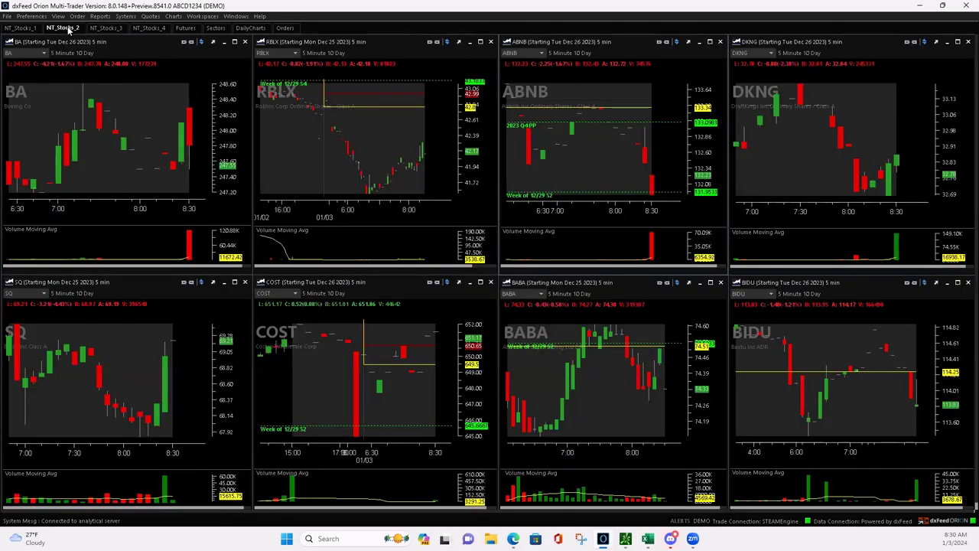
pyautogui.click(111, 28)
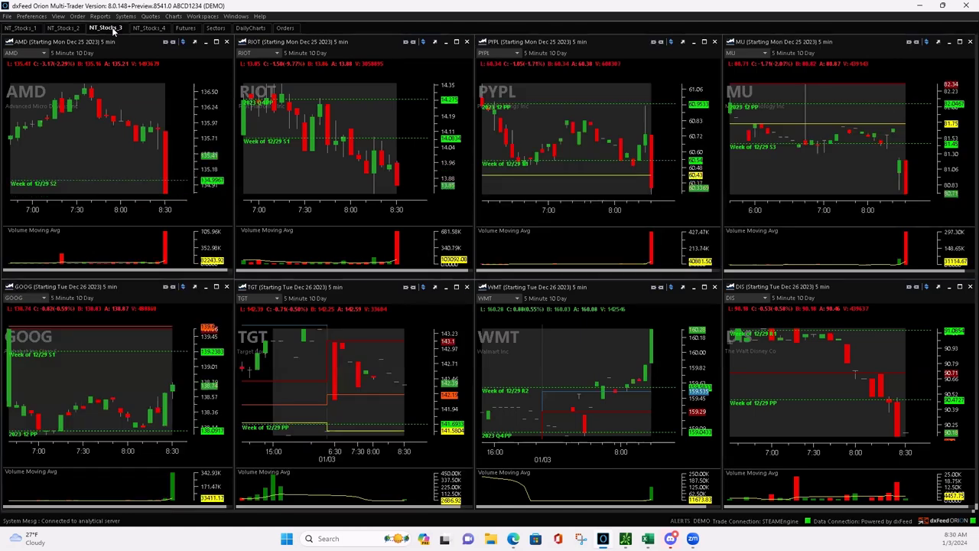
pyautogui.click(144, 29)
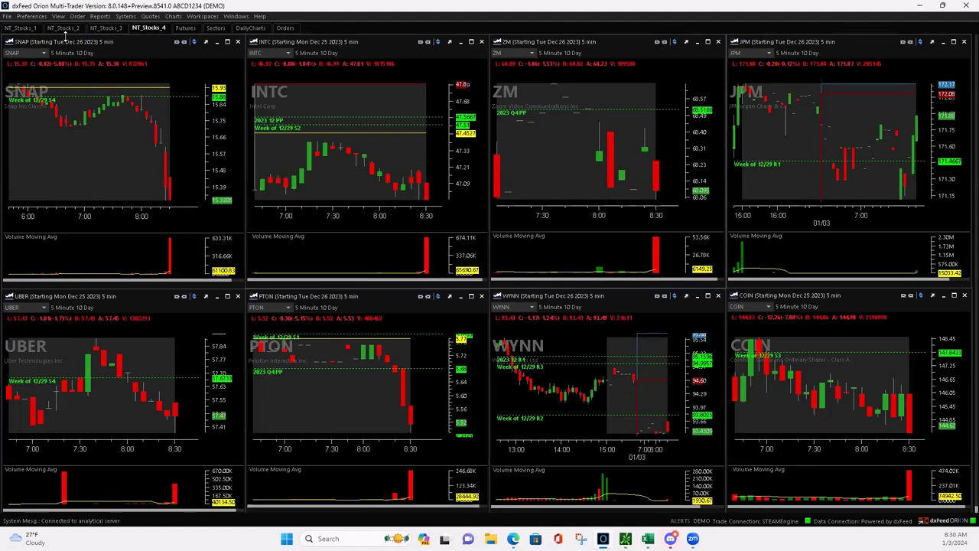
pyautogui.click(27, 28)
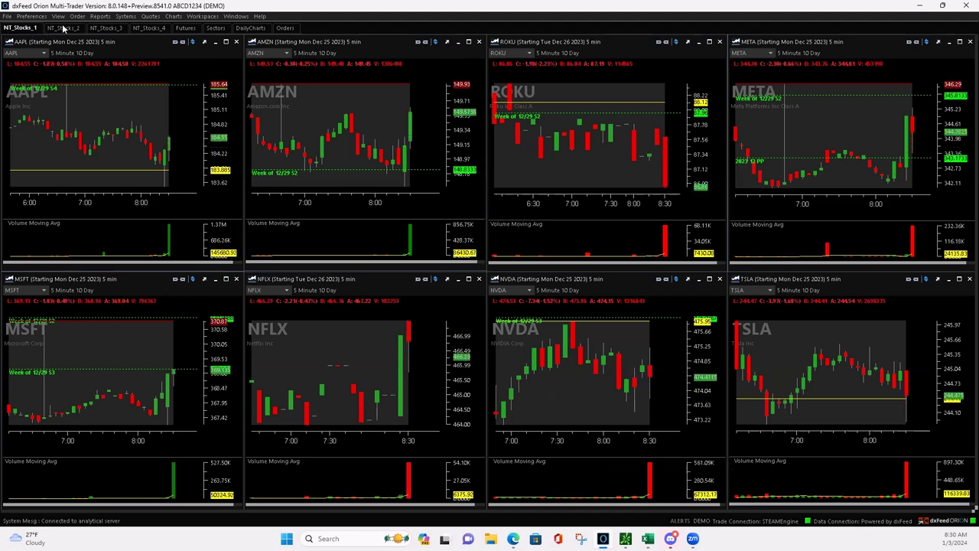
# Step: Review the BA, RBLX, ABNB, DKNG chart grid, scrolling across its charts
pyautogui.click(63, 28)
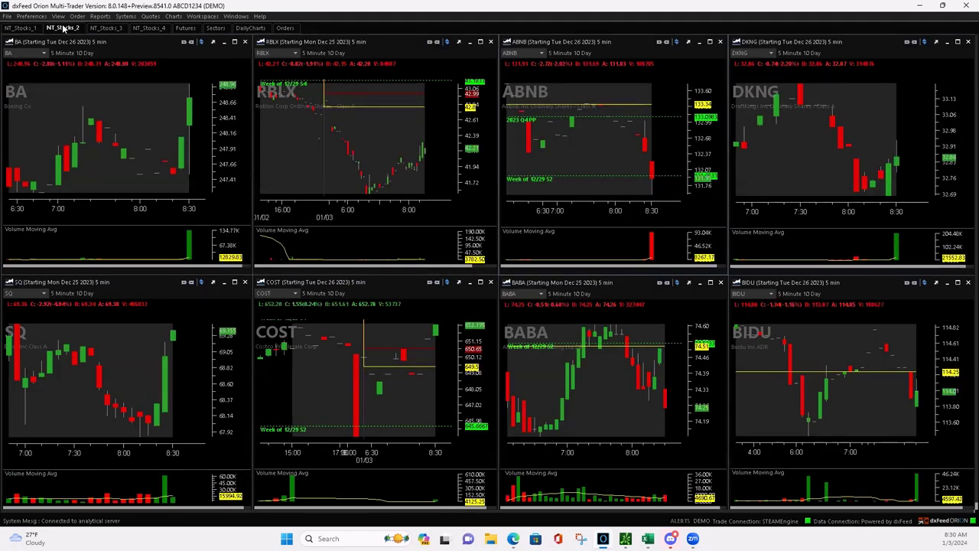
pyautogui.scroll(-2, 812, 213)
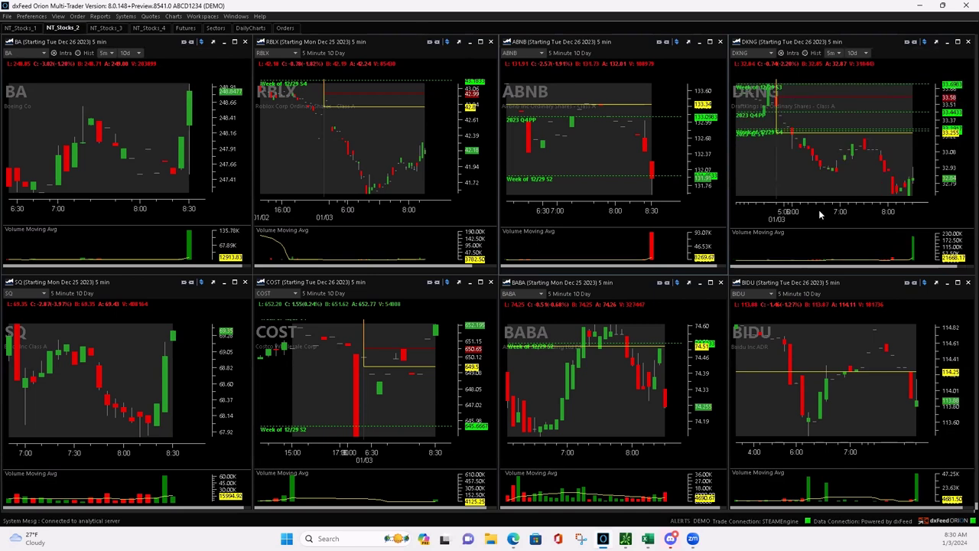
pyautogui.scroll(-1, 822, 216)
pyautogui.scroll(-2, 831, 217)
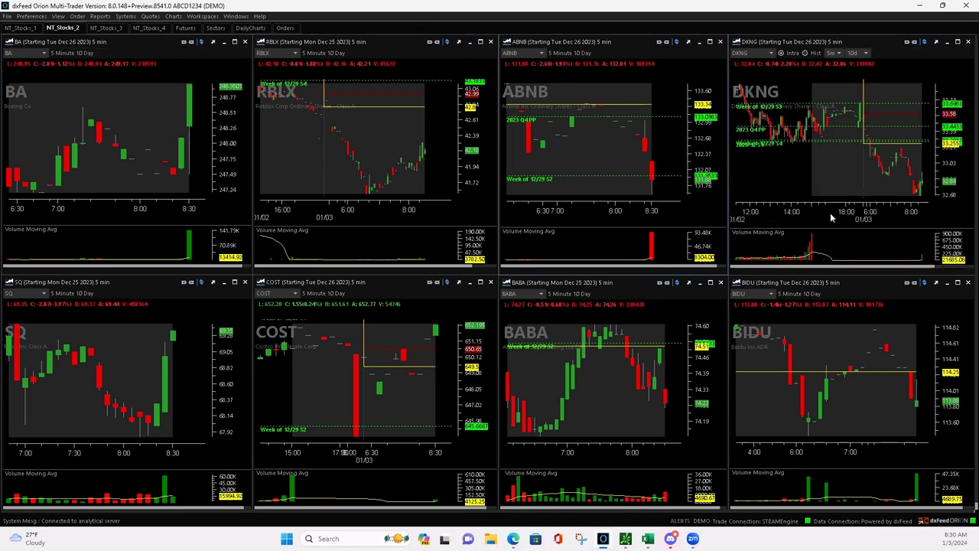
pyautogui.scroll(1, 824, 217)
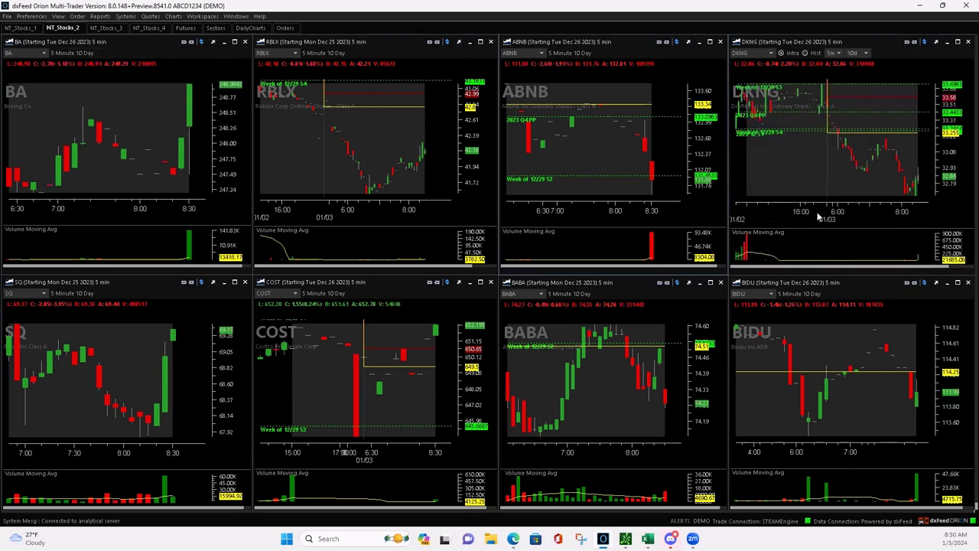
pyautogui.scroll(2, 817, 218)
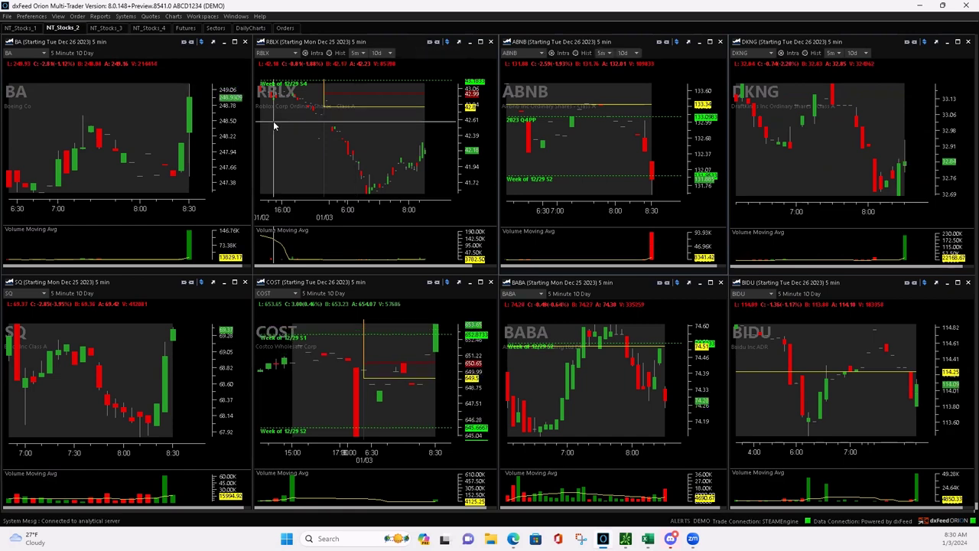
# Step: Go from AAPL–TSLA through BA–BIDU, AMD–DIS and SNAP–COIN, ending on AAPL–TSLA
pyautogui.click(20, 27)
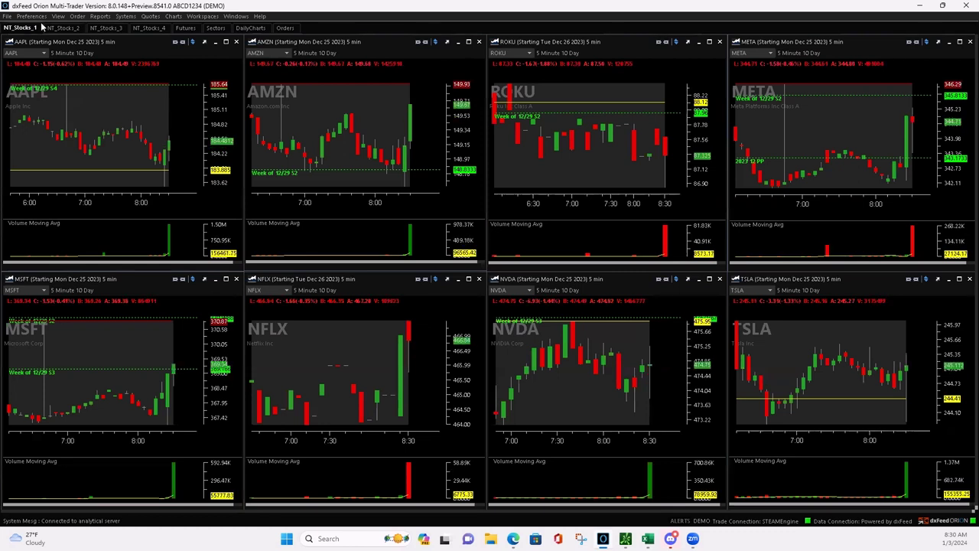
pyautogui.click(61, 27)
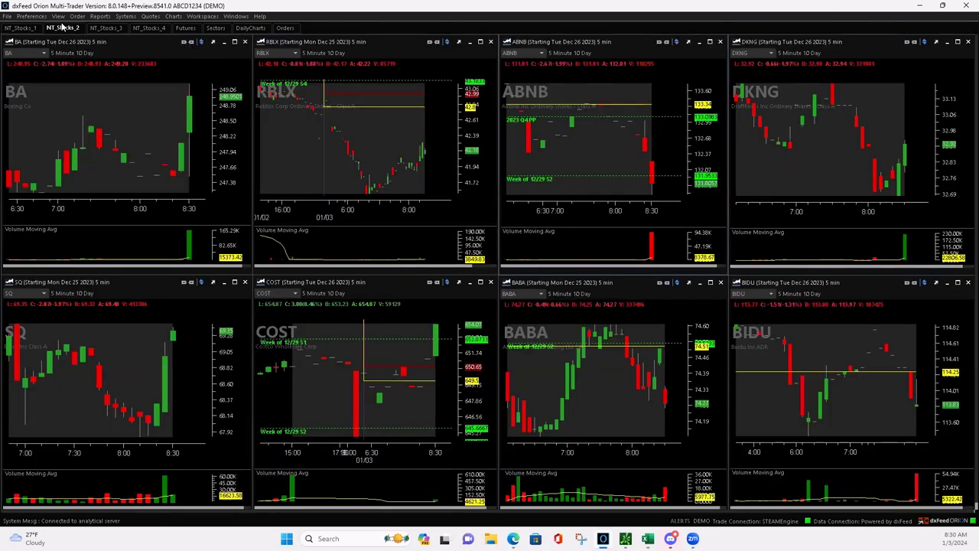
pyautogui.click(94, 27)
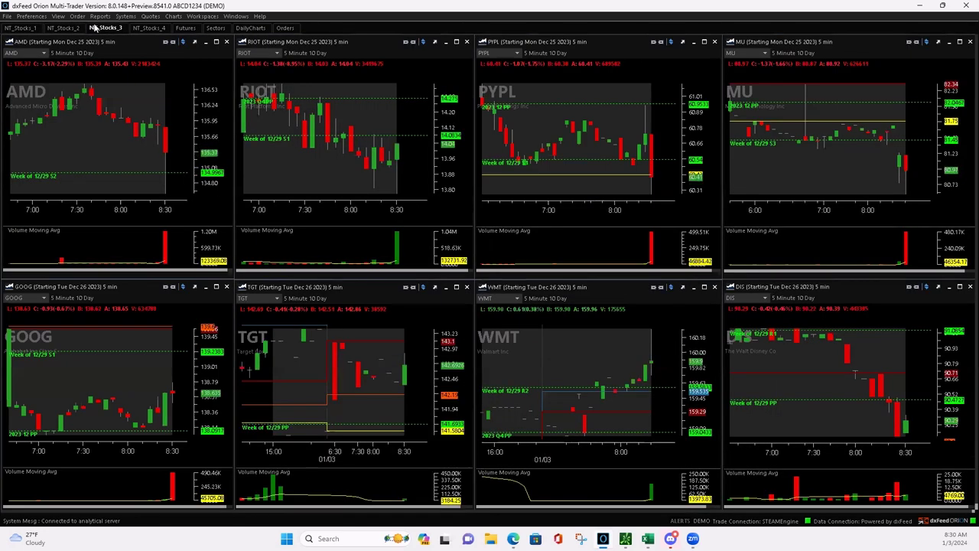
pyautogui.click(149, 27)
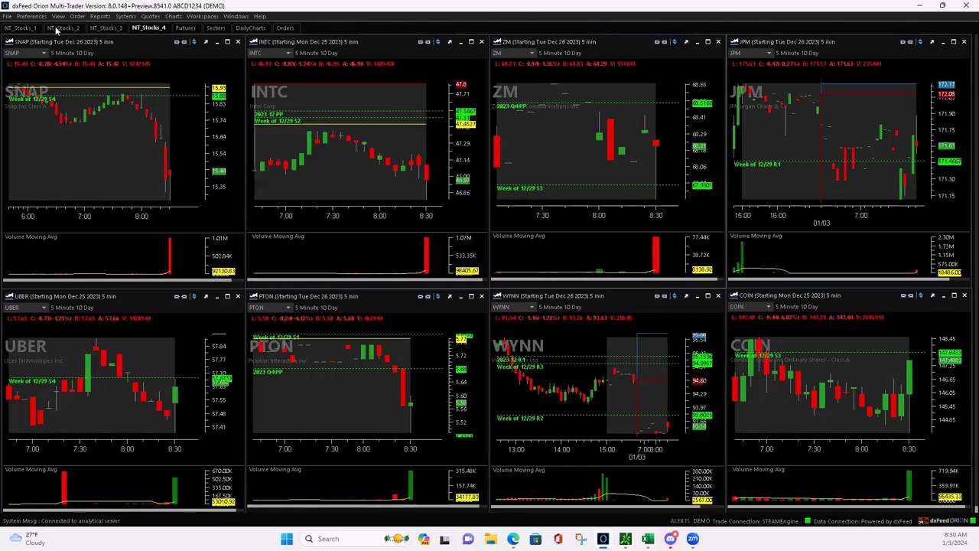
pyautogui.click(22, 28)
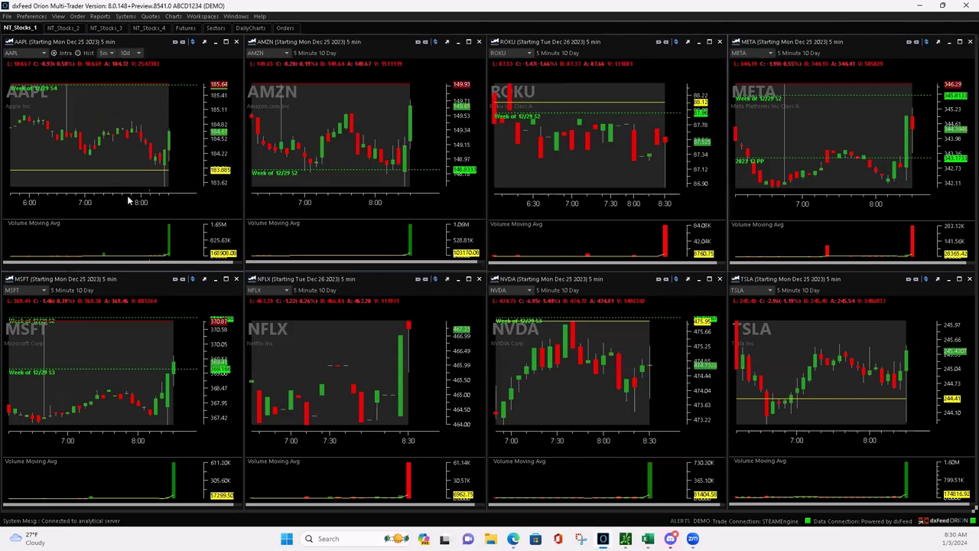
pyautogui.scroll(2, 128, 201)
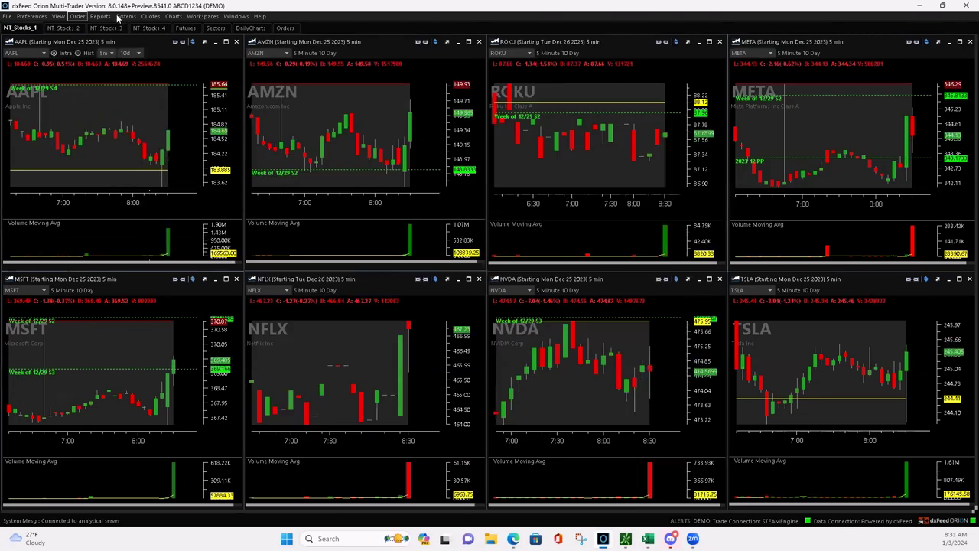
# Step: Switch to NT_Stocks_2 to watch the BA through BIDU 5-minute charts
pyautogui.click(63, 29)
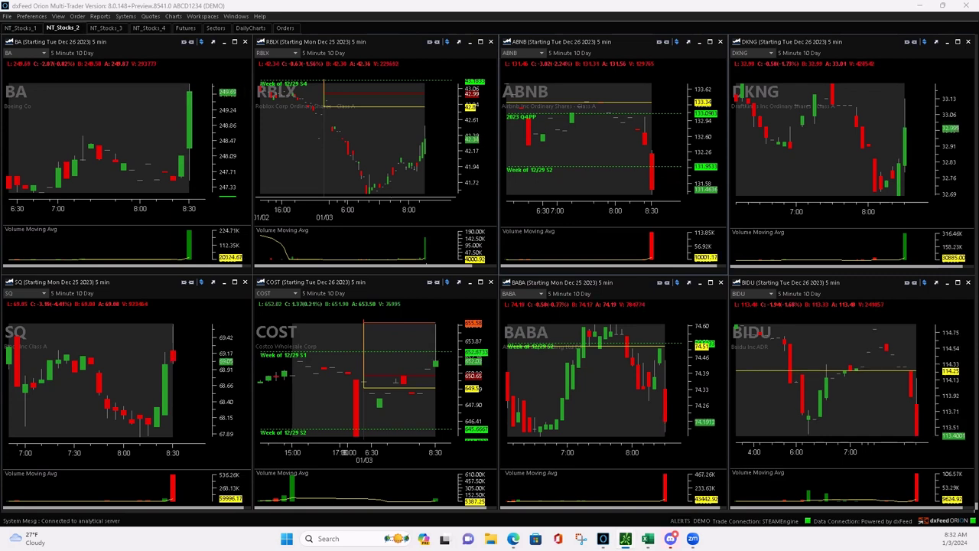
# Step: Check the eight futures charts, zooming NQ's time axis, then go to DailyCharts
pyautogui.click(182, 28)
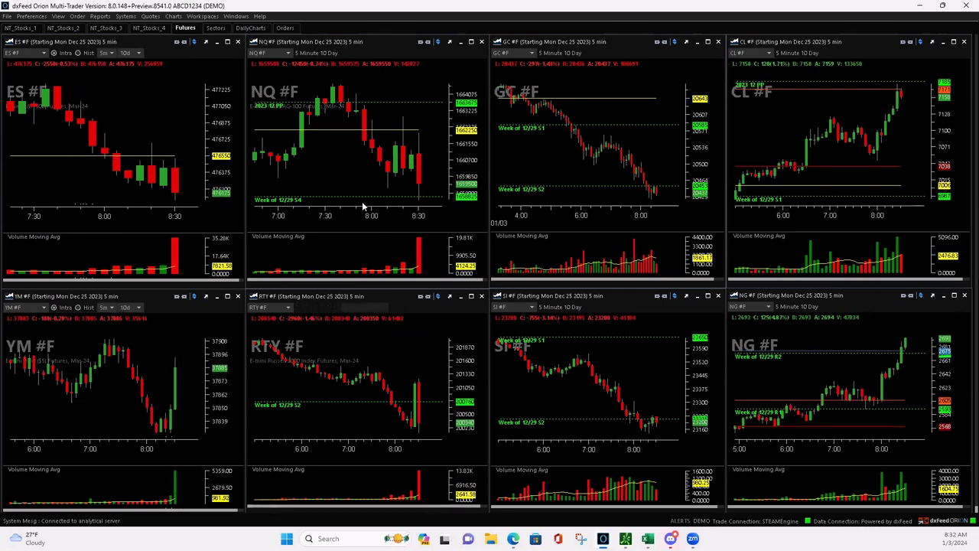
pyautogui.scroll(-3, 366, 212)
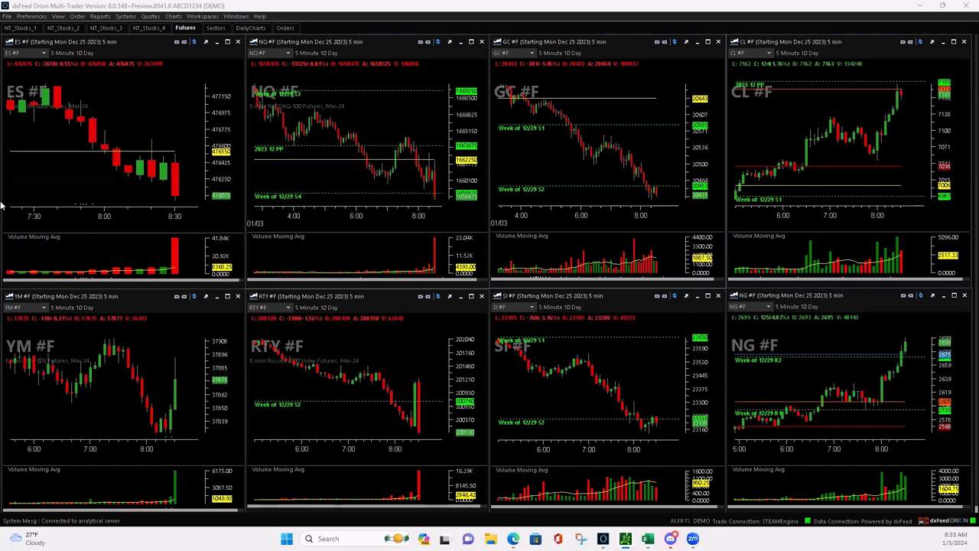
pyautogui.click(244, 28)
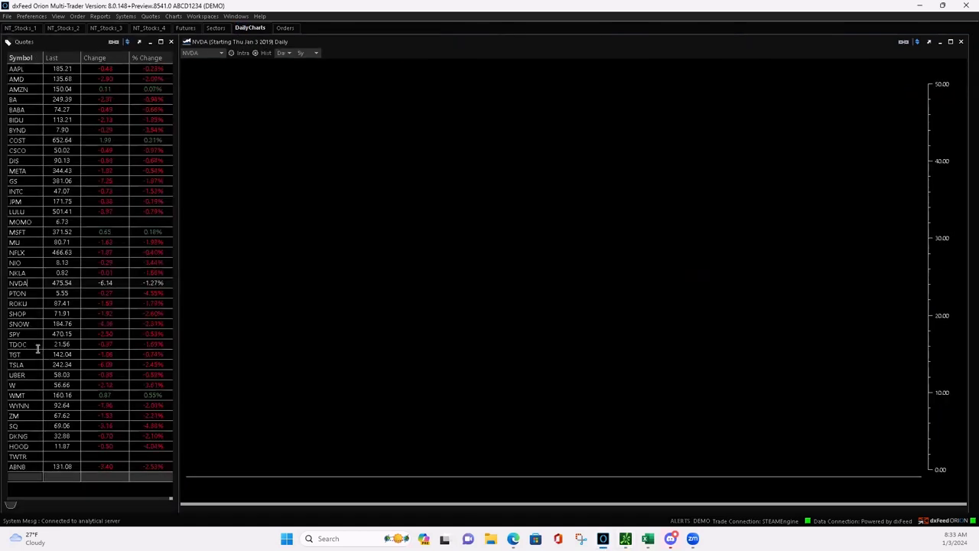
# Step: Chart TSLA daily, zoom its history in and out, then return to NT_Stocks_1
pyautogui.click(62, 366)
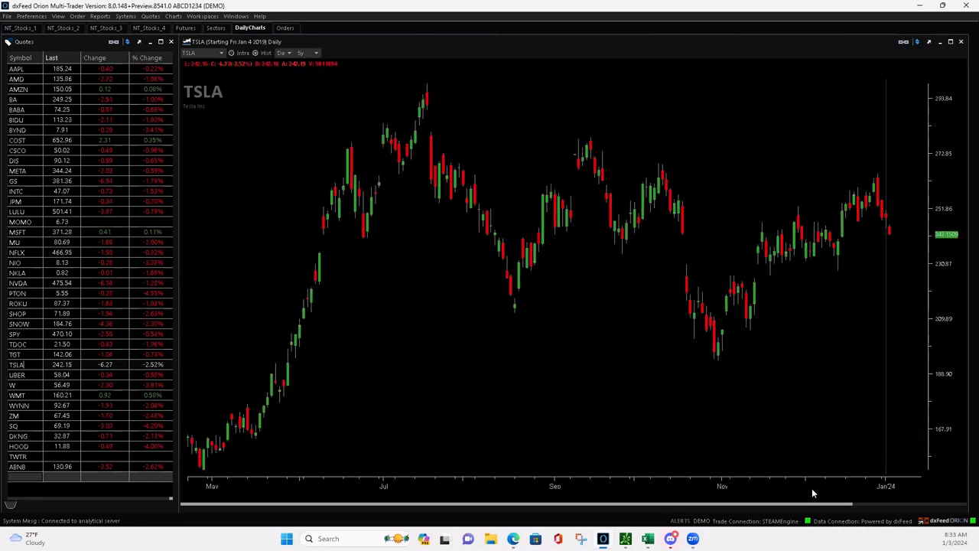
pyautogui.scroll(5, 788, 488)
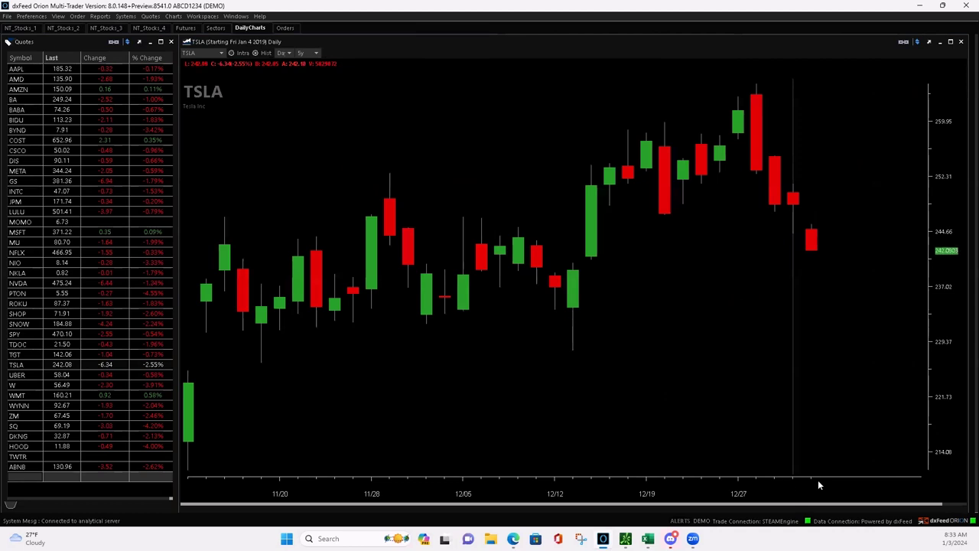
pyautogui.scroll(-8, 824, 482)
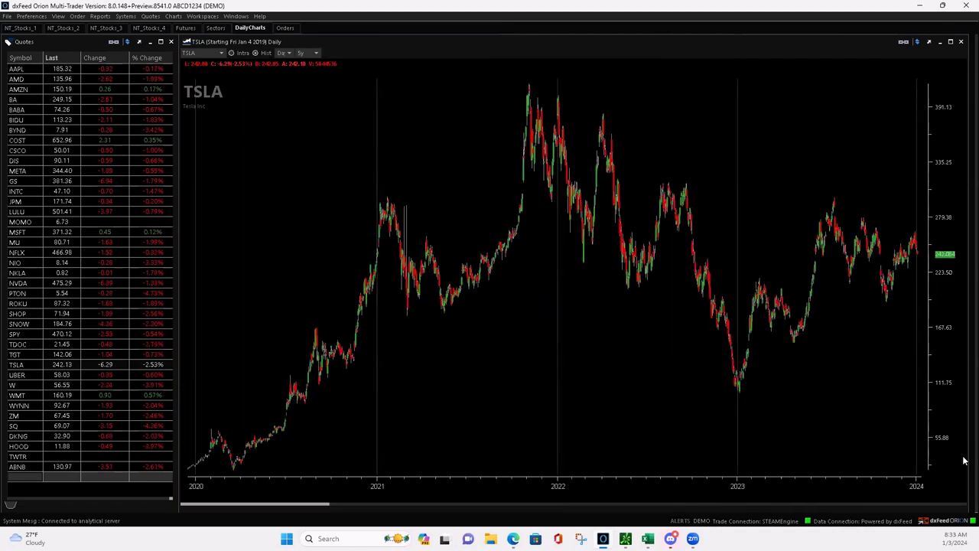
pyautogui.scroll(6, 865, 471)
pyautogui.scroll(-4, 871, 469)
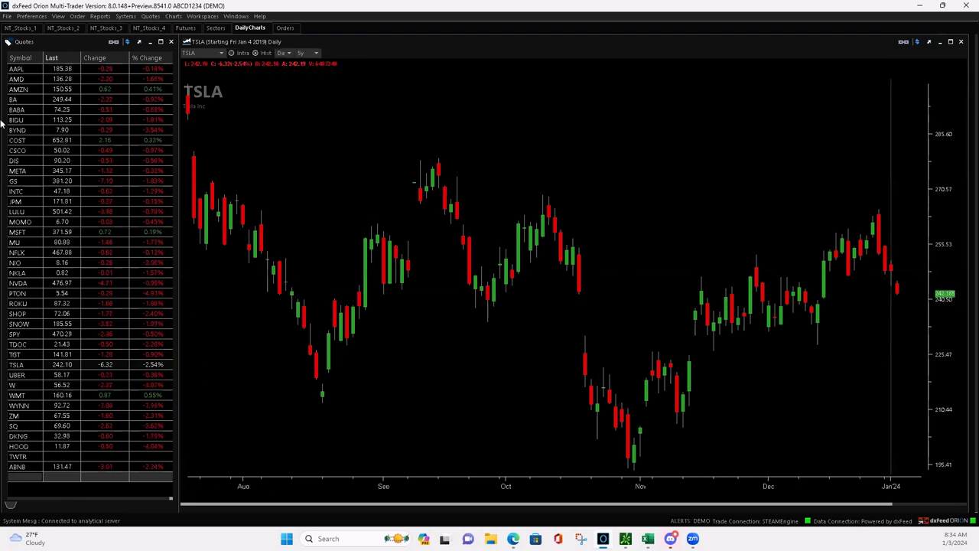
pyautogui.click(32, 27)
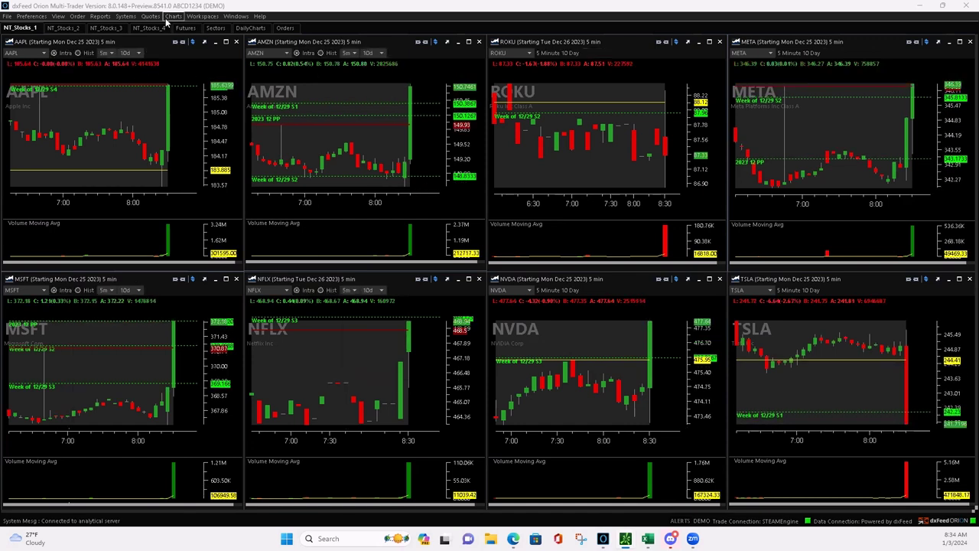
# Step: Pass through NT_Stocks_2 and NT_Stocks_3 to the Futures grid and zoom in on NQ
pyautogui.click(64, 28)
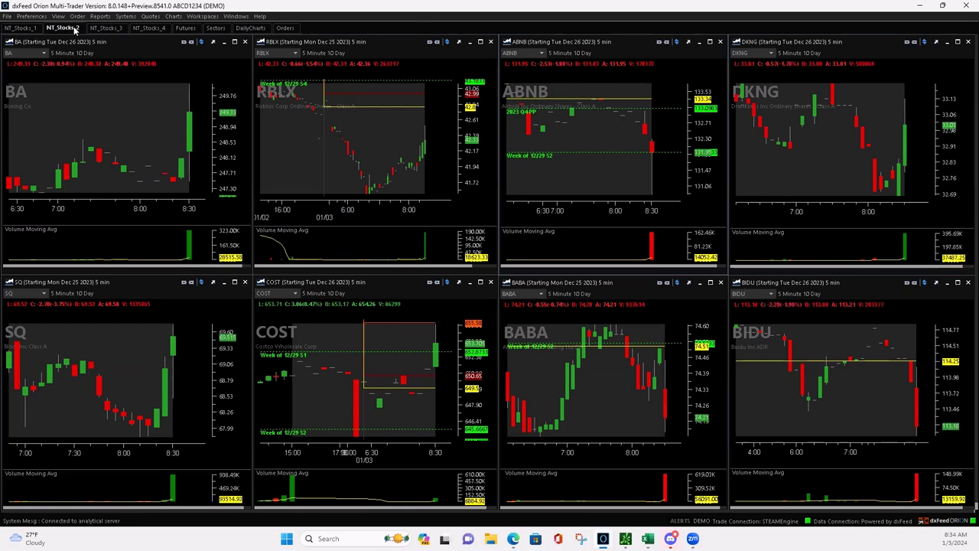
pyautogui.click(102, 29)
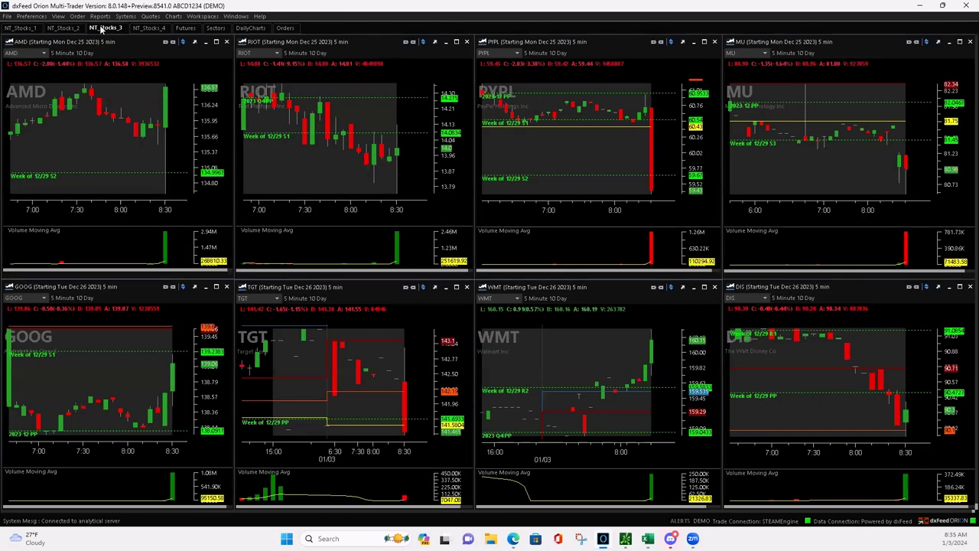
pyautogui.click(187, 28)
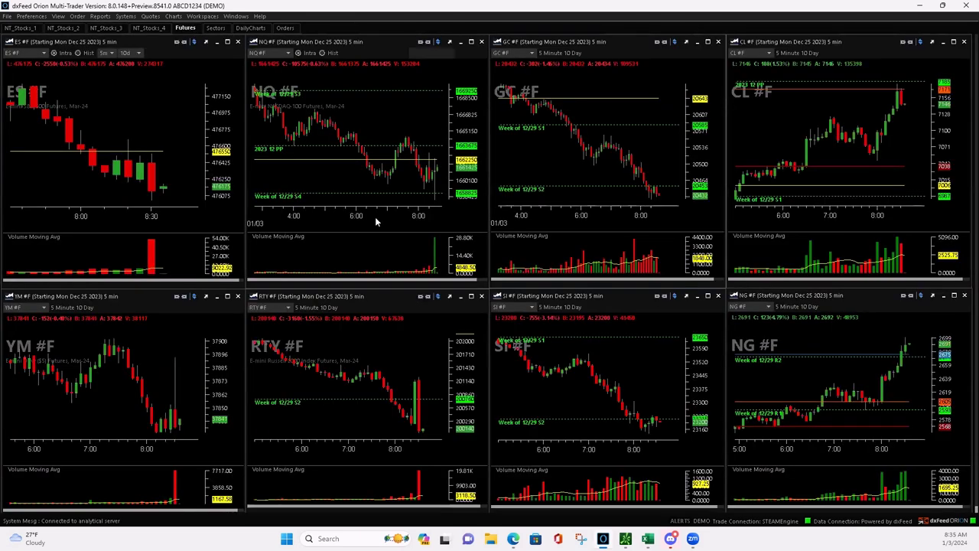
pyautogui.scroll(3, 363, 213)
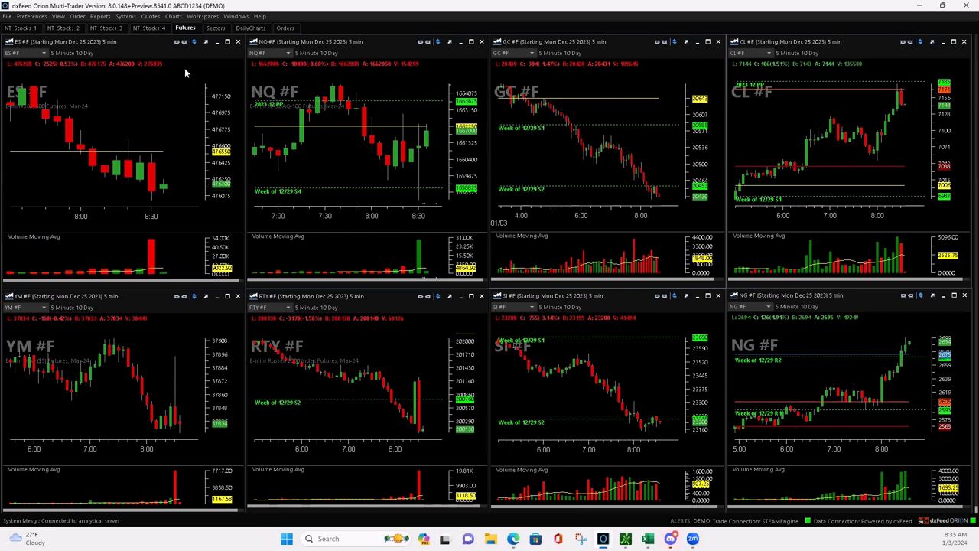
# Step: Check the NT_Stocks_1 grid briefly, then go back to the Futures grid
pyautogui.click(23, 28)
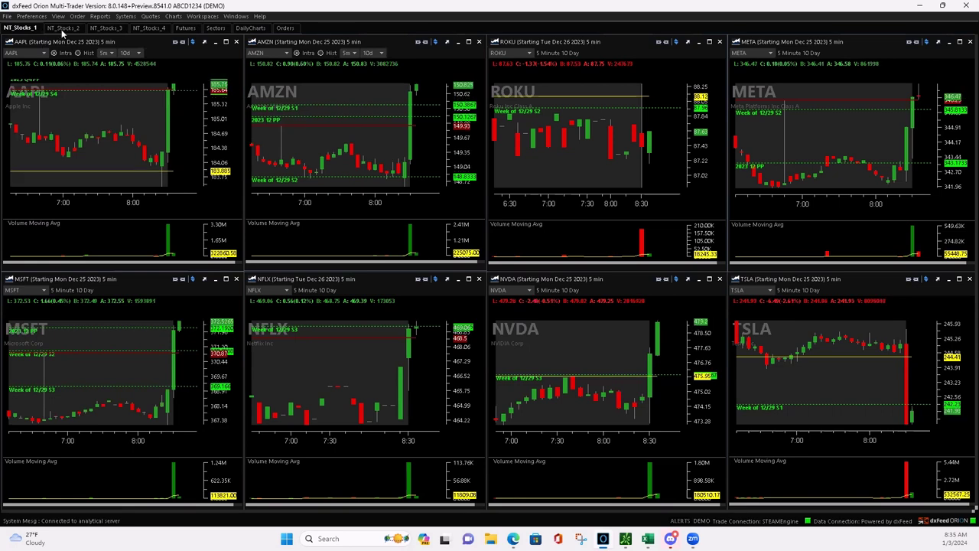
pyautogui.click(182, 29)
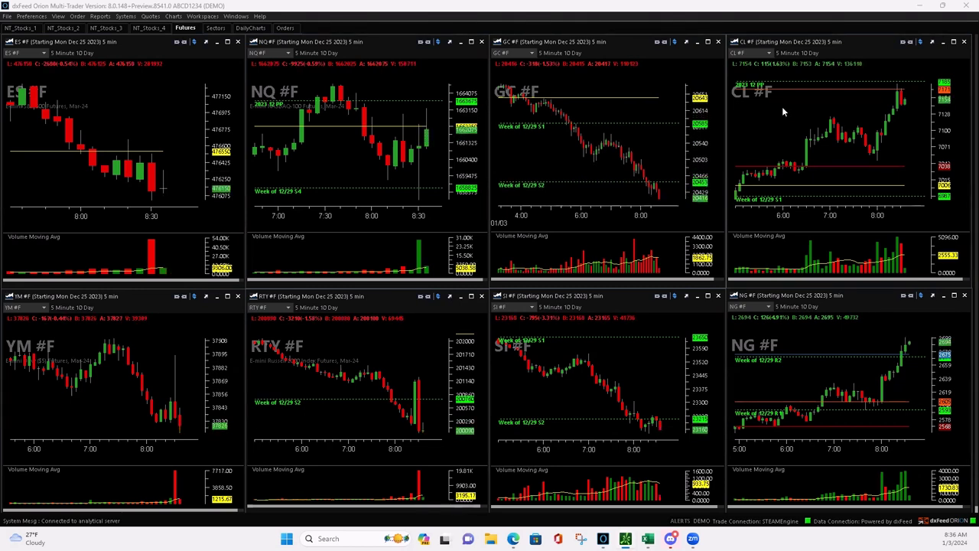
# Step: Return to the NT_Stocks_1 grid of AAPL through TSLA charts
pyautogui.click(30, 27)
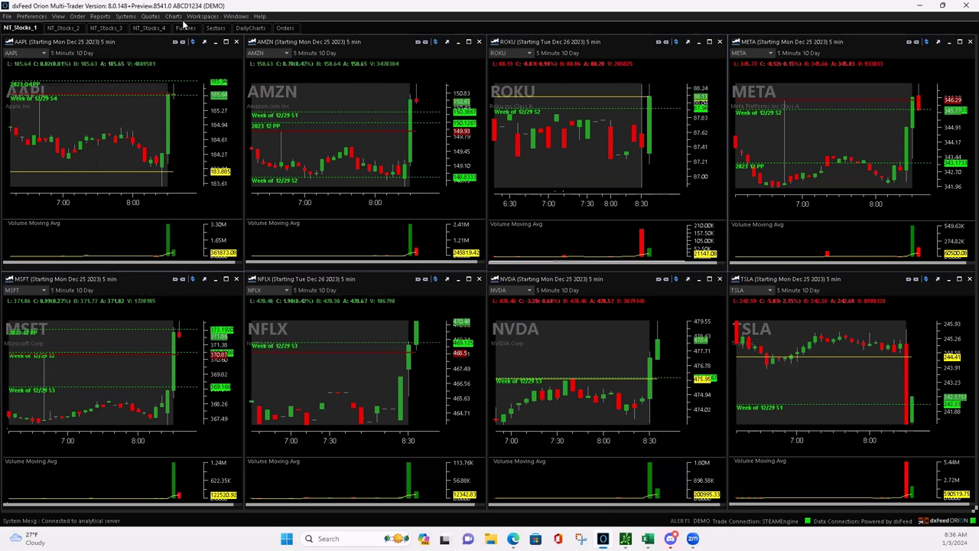
pyautogui.click(75, 28)
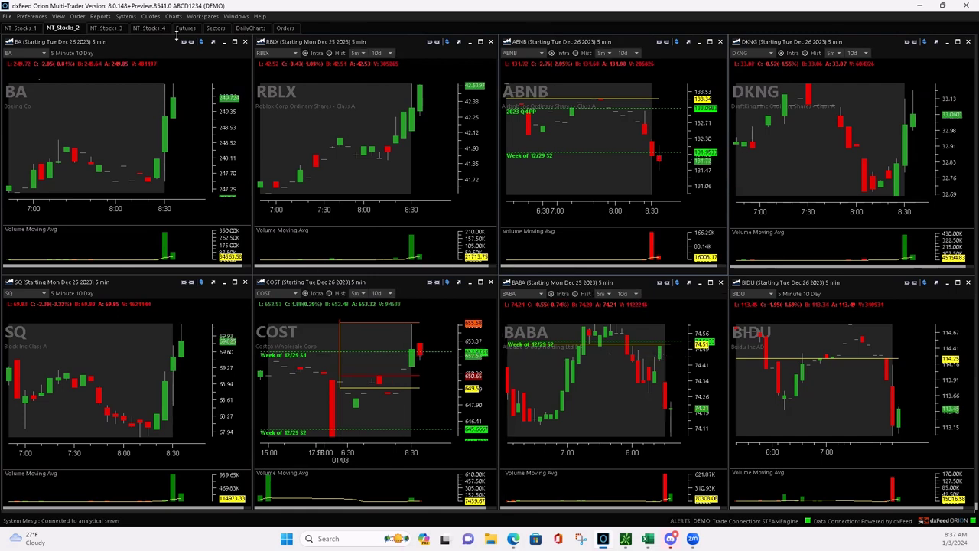
pyautogui.click(104, 28)
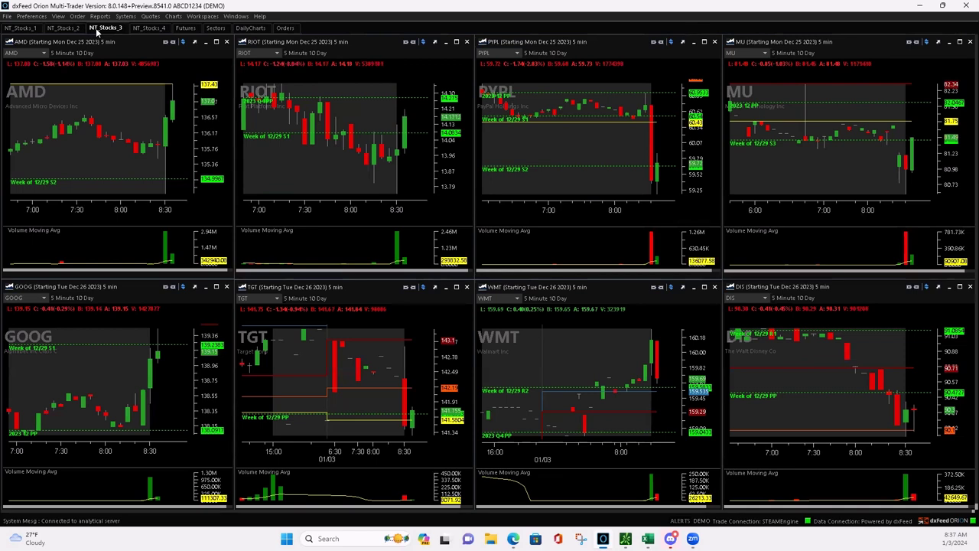
pyautogui.click(143, 28)
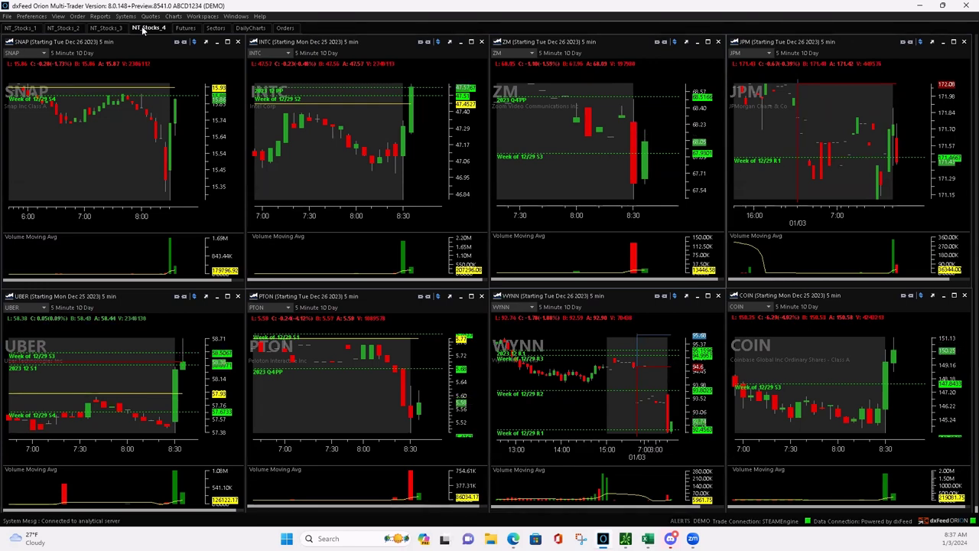
pyautogui.click(21, 27)
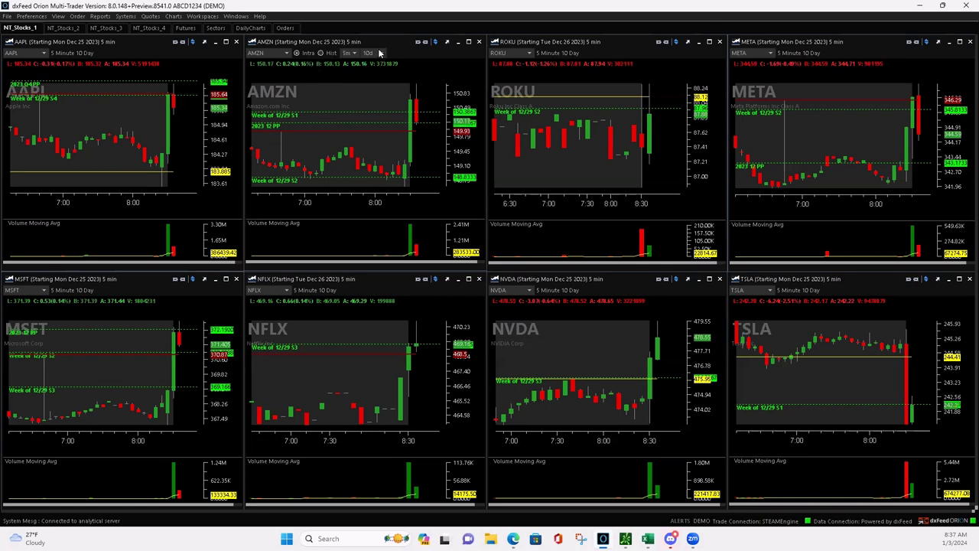
# Step: Zoom the ES chart out to span 7:00–8:30, then return to NT_Stocks_1
pyautogui.click(188, 29)
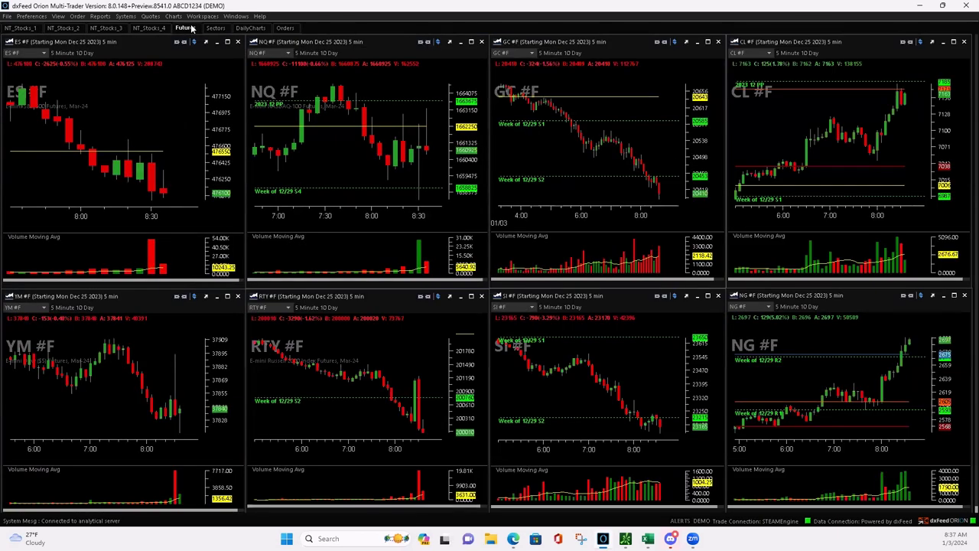
pyautogui.moveTo(120, 213)
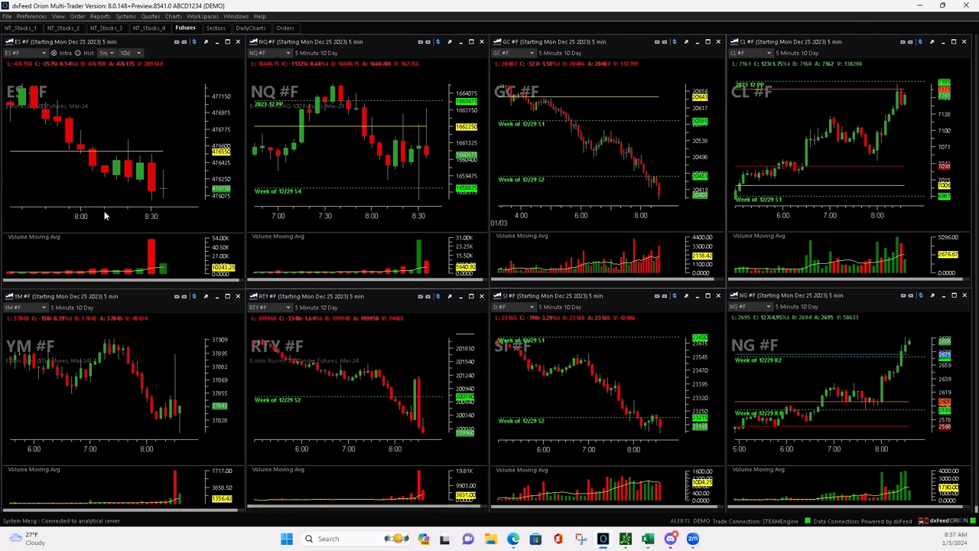
pyautogui.scroll(-3, 111, 207)
pyautogui.moveTo(349, 137)
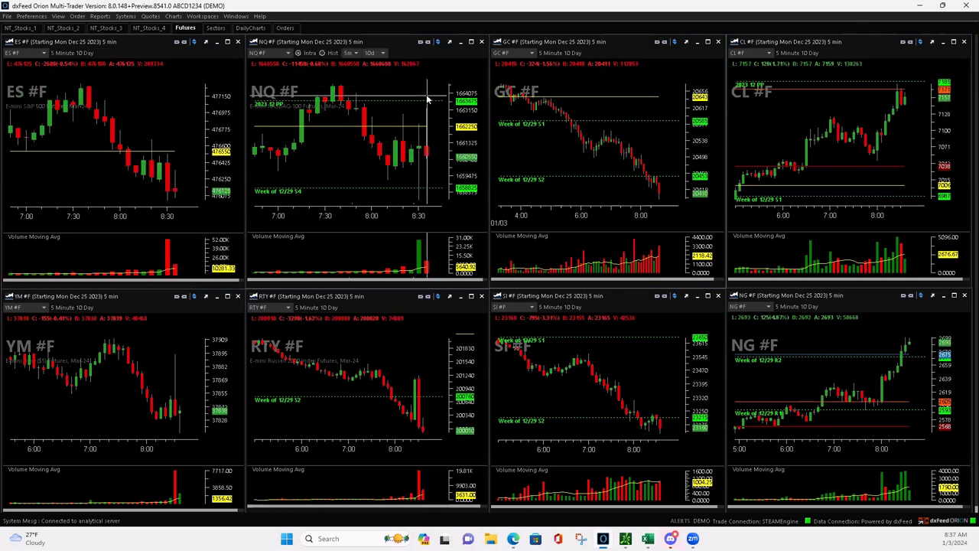
pyautogui.moveTo(174, 188)
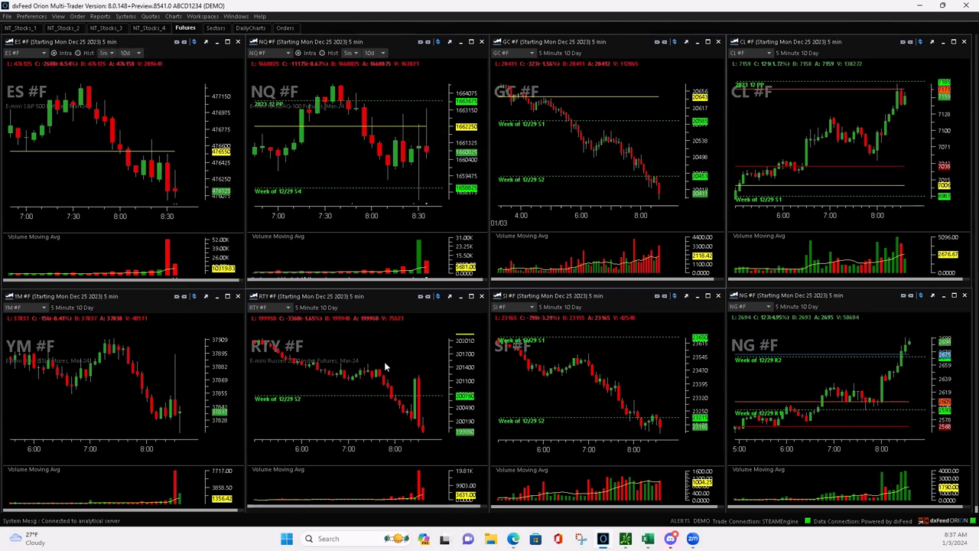
pyautogui.moveTo(417, 430)
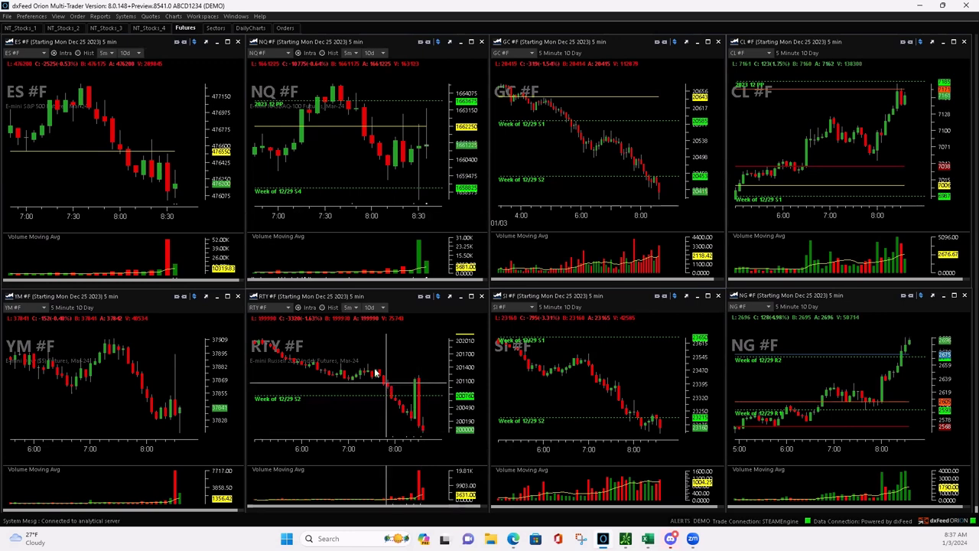
pyautogui.click(33, 28)
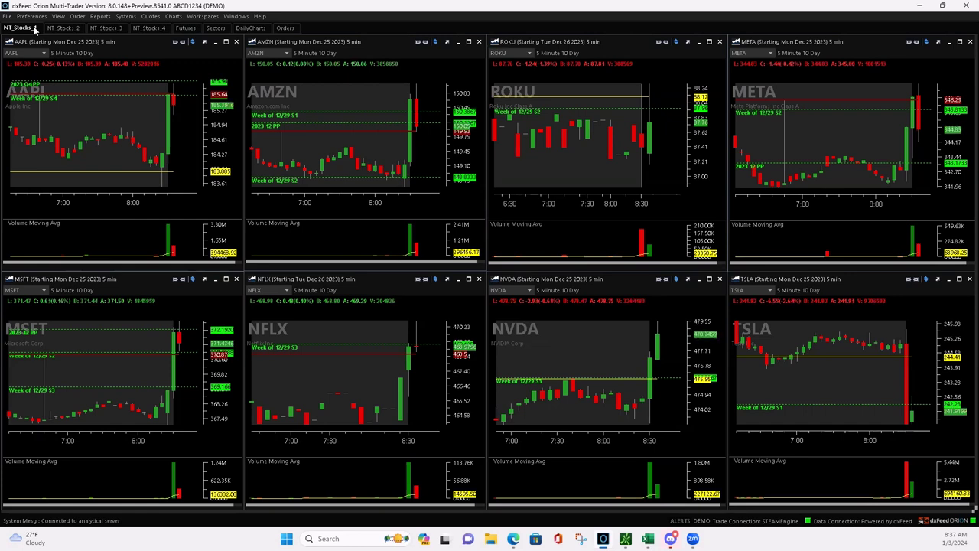
# Step: Open the Futures grid, glance at NT_Stocks_1, then settle back on Futures
pyautogui.click(182, 28)
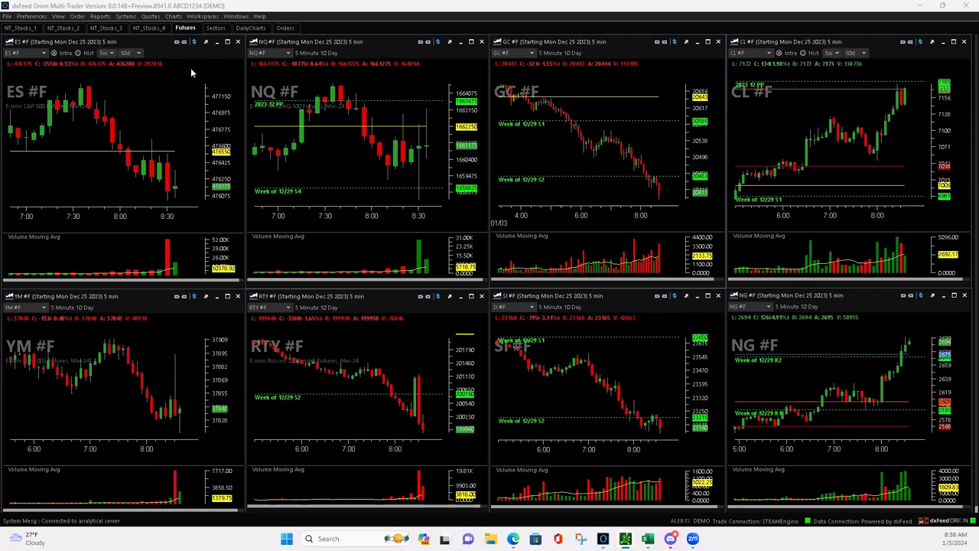
pyautogui.click(20, 27)
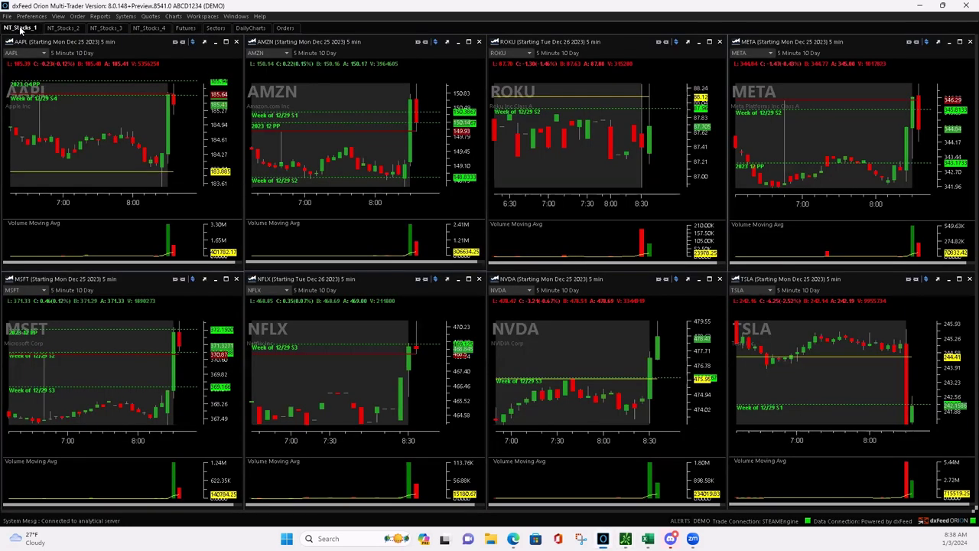
pyautogui.click(185, 28)
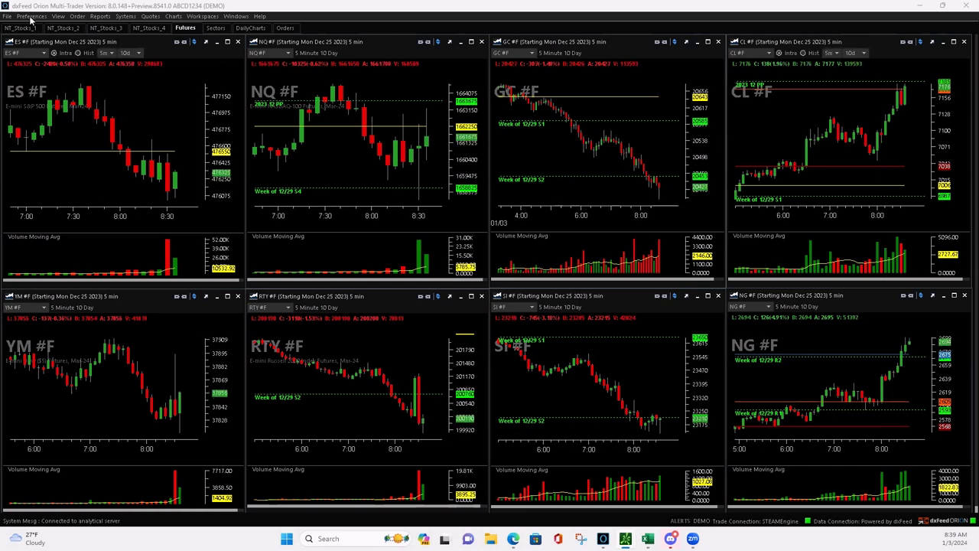
# Step: Flip through NT_Stocks_1, 2, 1, 3 and 4, finishing on the NT_Stocks_1 grid
pyautogui.click(21, 27)
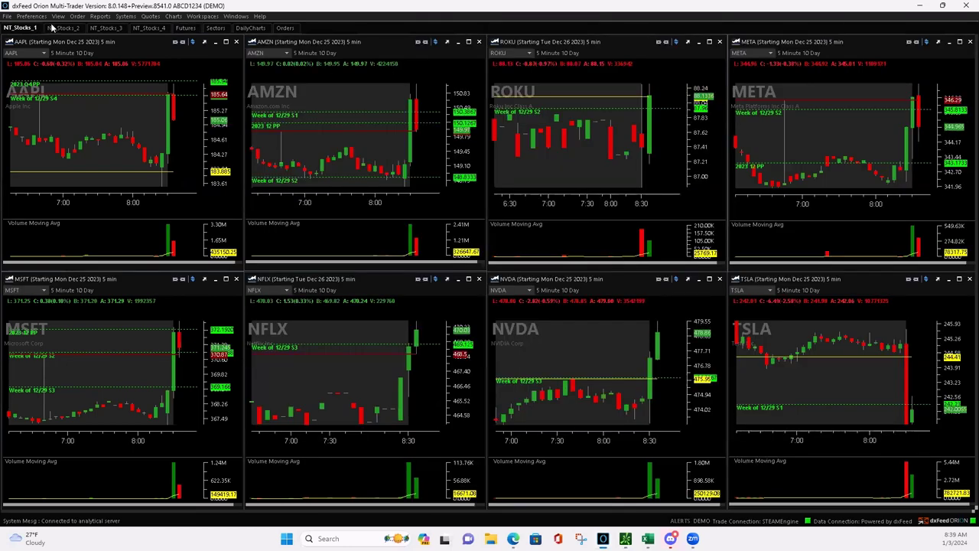
pyautogui.click(61, 28)
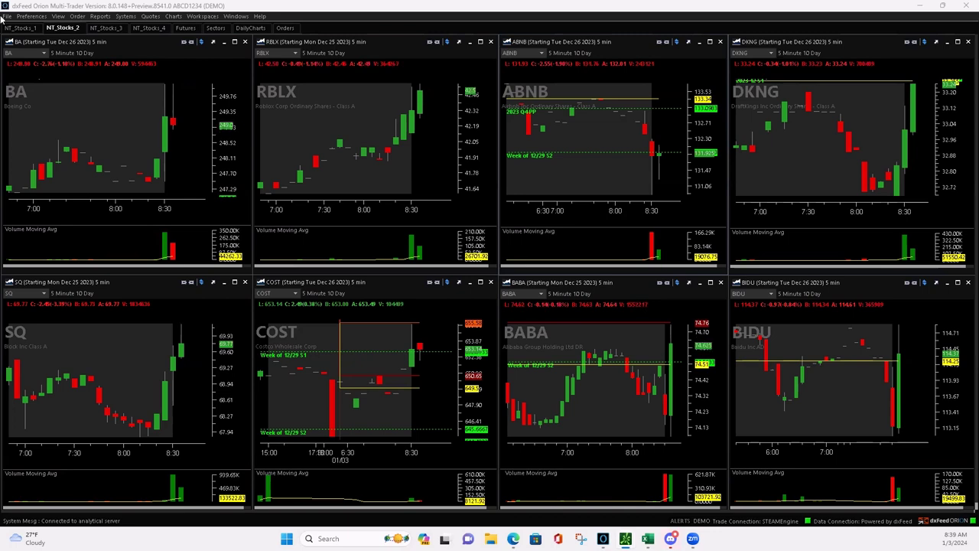
pyautogui.click(23, 28)
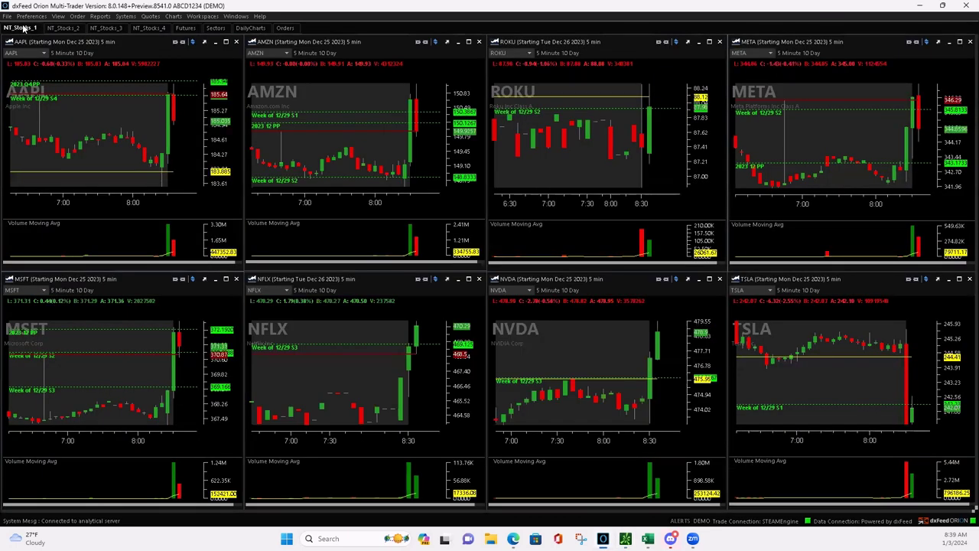
pyautogui.click(104, 28)
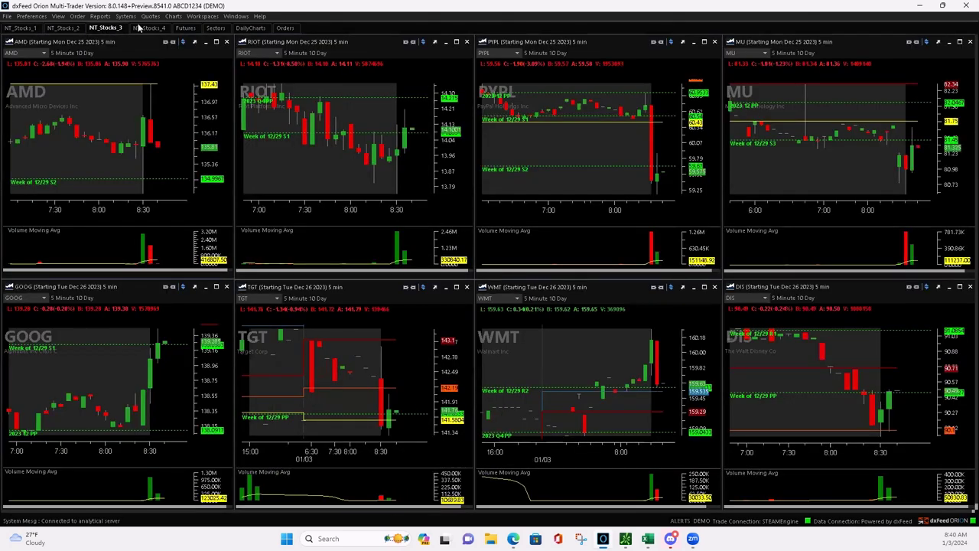
pyautogui.click(142, 28)
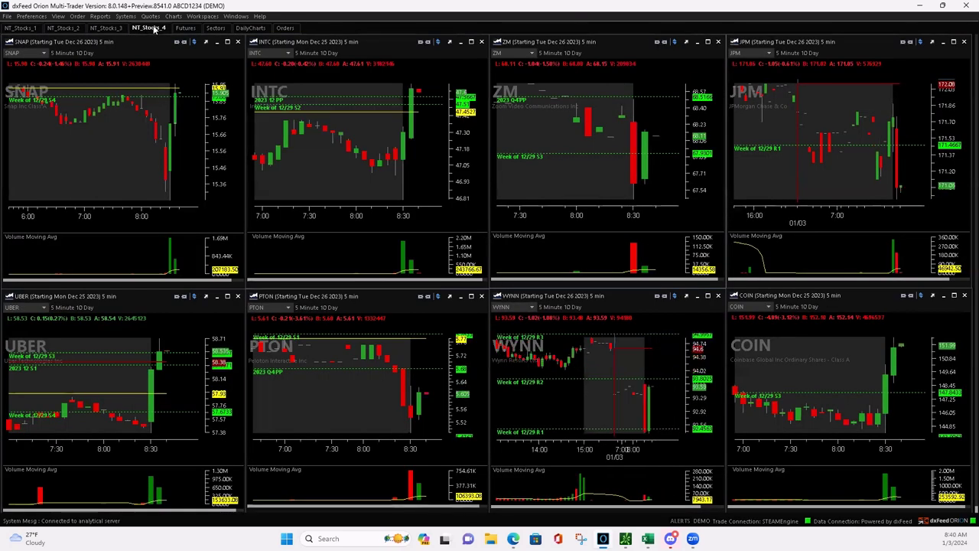
pyautogui.click(23, 29)
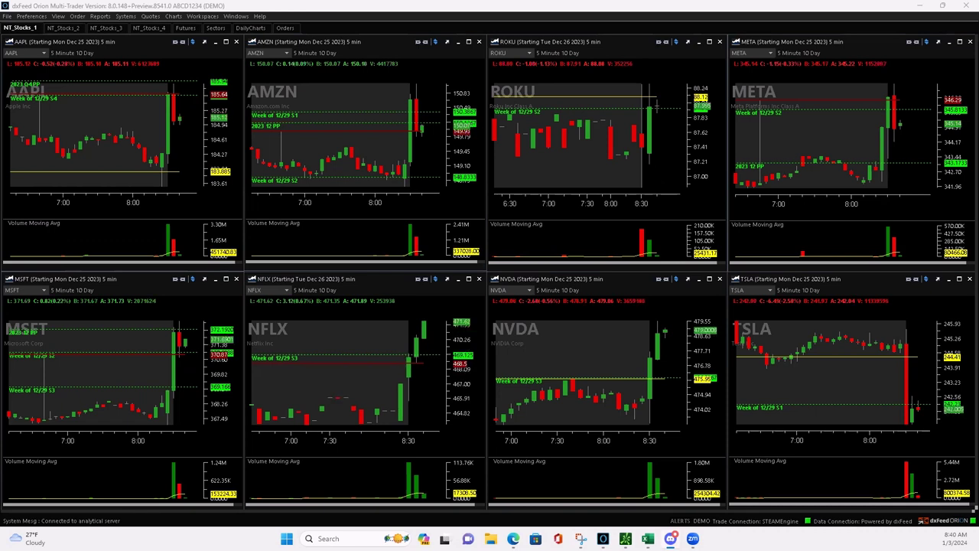
pyautogui.moveTo(841, 53)
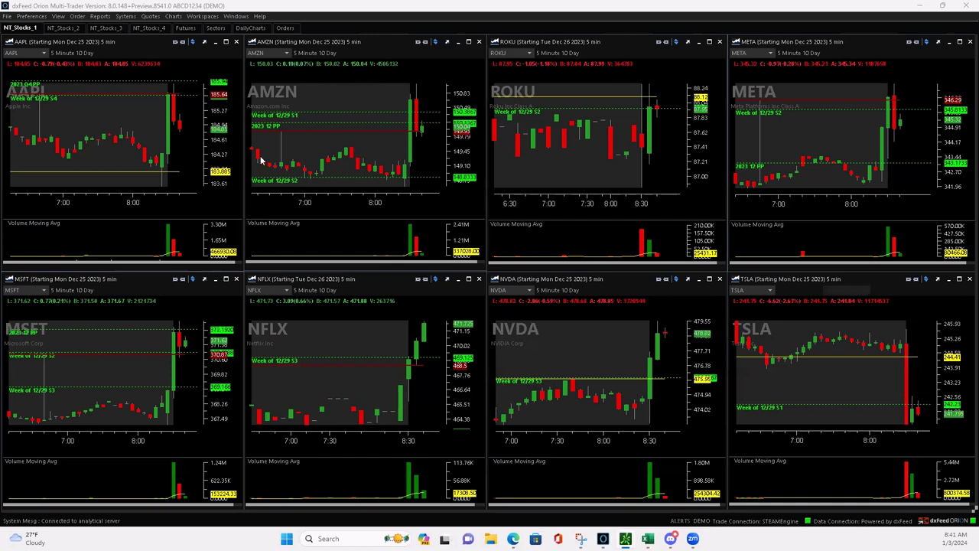
# Step: Switch to the NT_Stocks_2 grid to check BA, RBLX, ABNB, DKNG, SQ, COST, BABA and BIDU
pyautogui.click(63, 28)
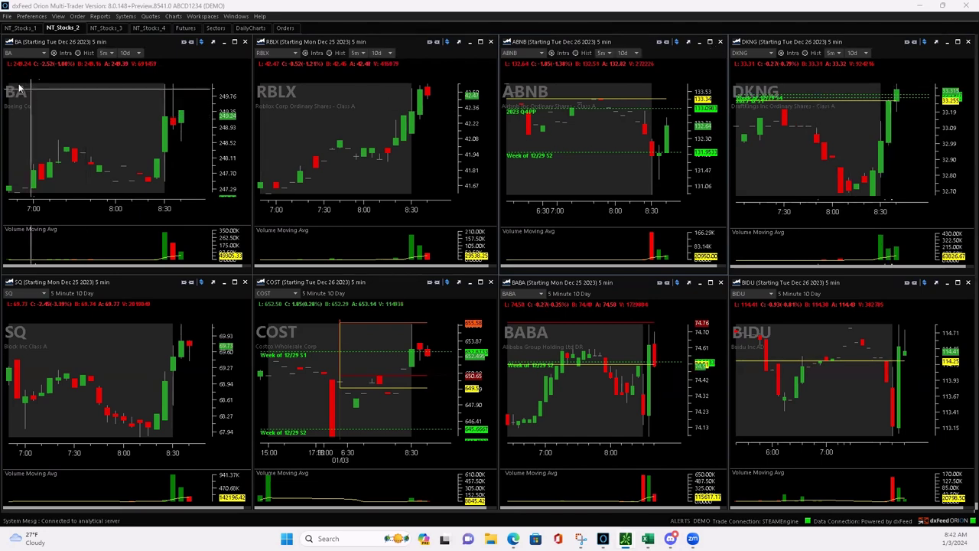
# Step: Return to the NT_Stocks_1 grid to watch TSLA near its 8:30 low
pyautogui.click(34, 28)
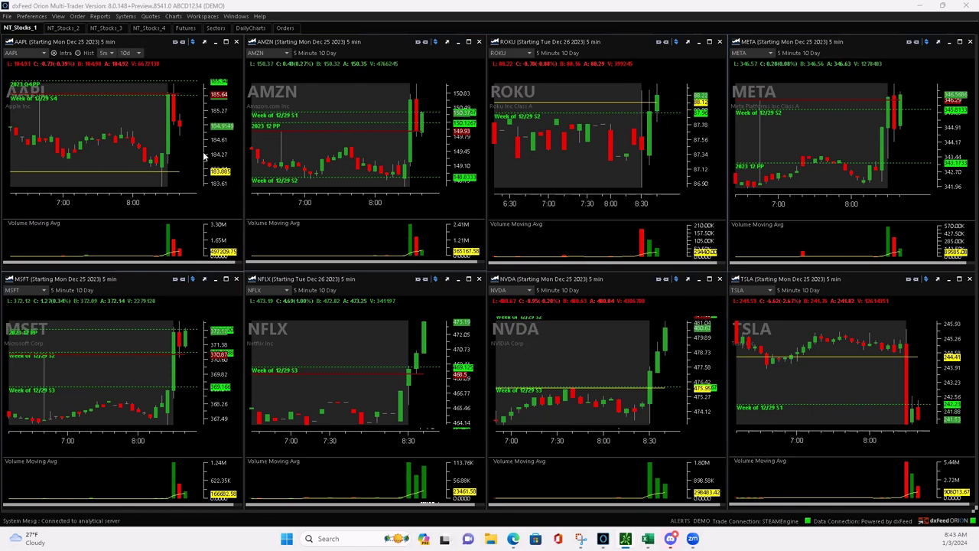
# Step: Cycle through the NT_Stocks_2, NT_Stocks_3, NT_Stocks_4 and Futures grids, ending back on NT_Stocks_2
pyautogui.click(62, 28)
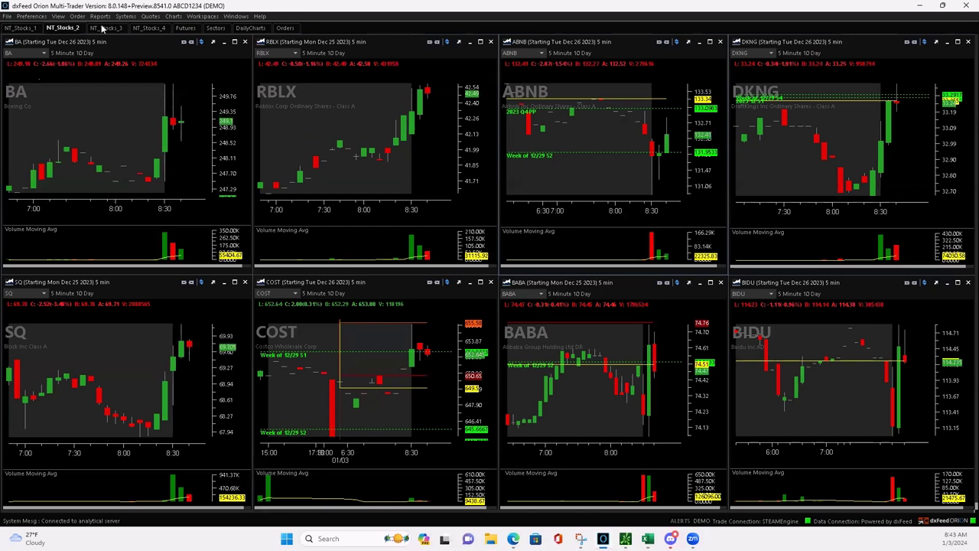
pyautogui.click(102, 28)
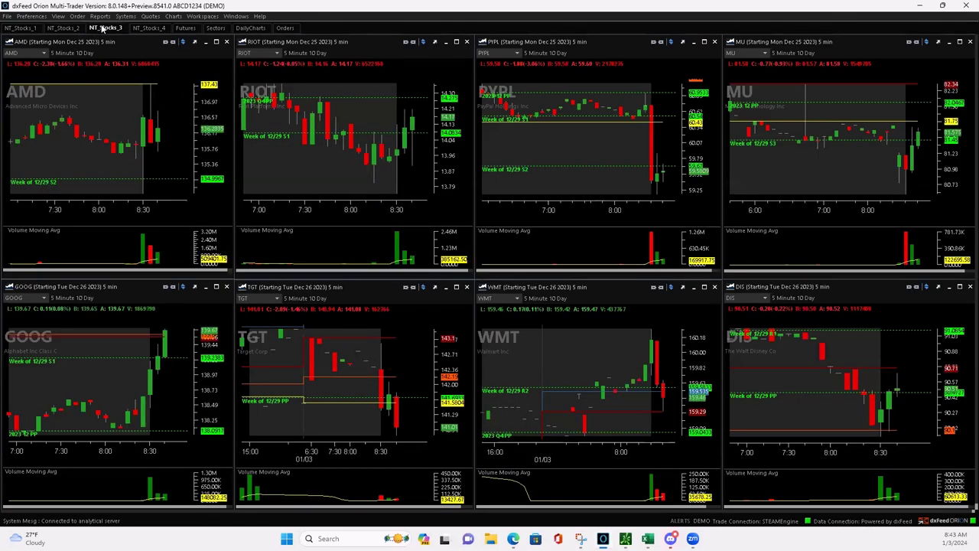
pyautogui.click(148, 29)
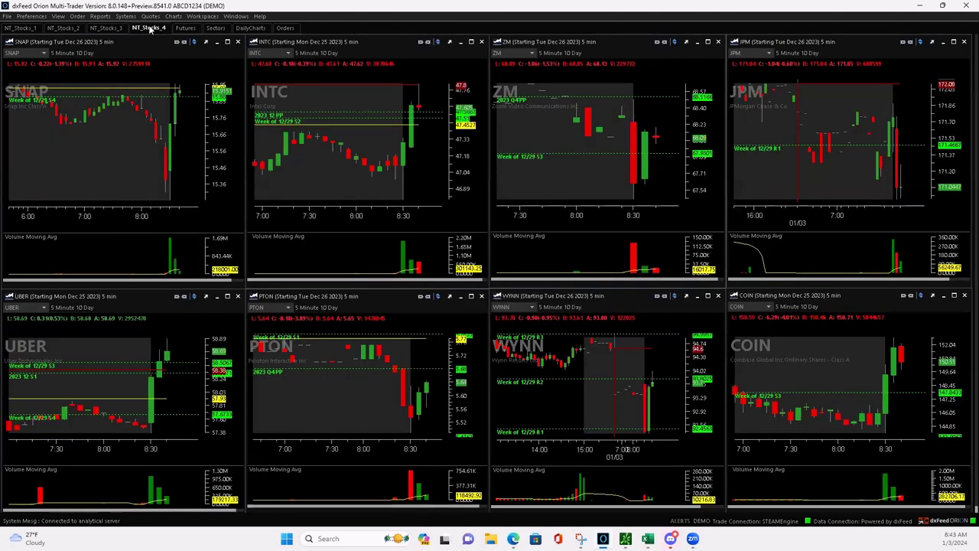
pyautogui.click(185, 28)
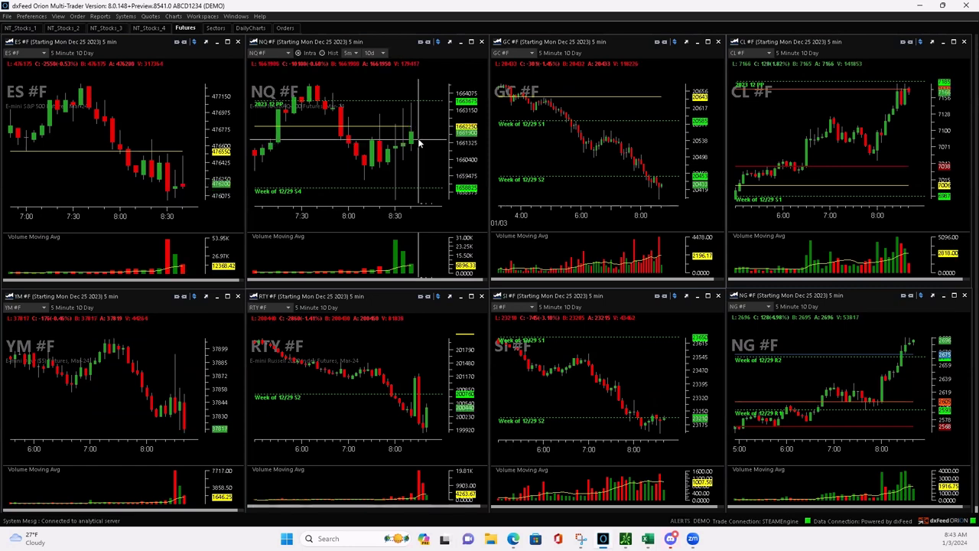
pyautogui.click(64, 28)
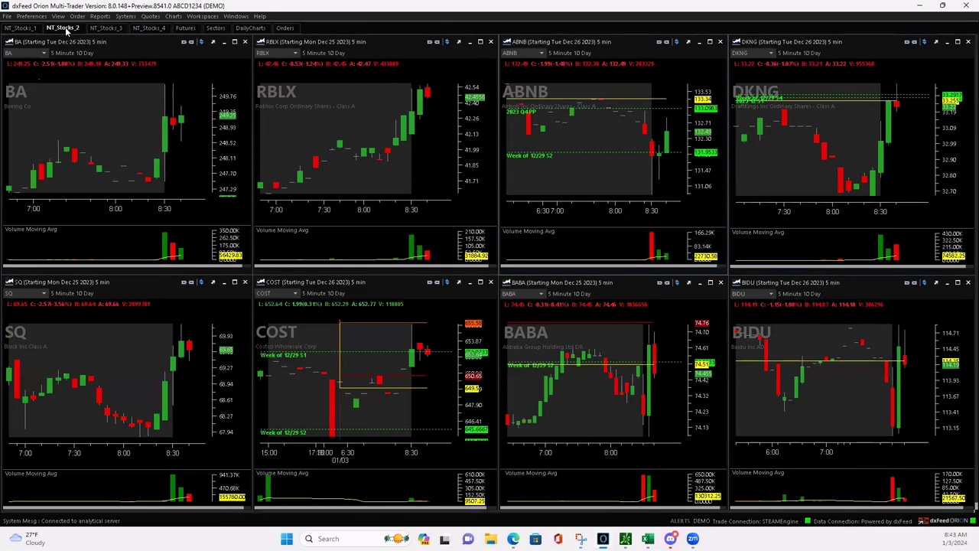
# Step: Switch back to the NT_Stocks_1 grid to see META and NVDA pushing higher
pyautogui.click(36, 28)
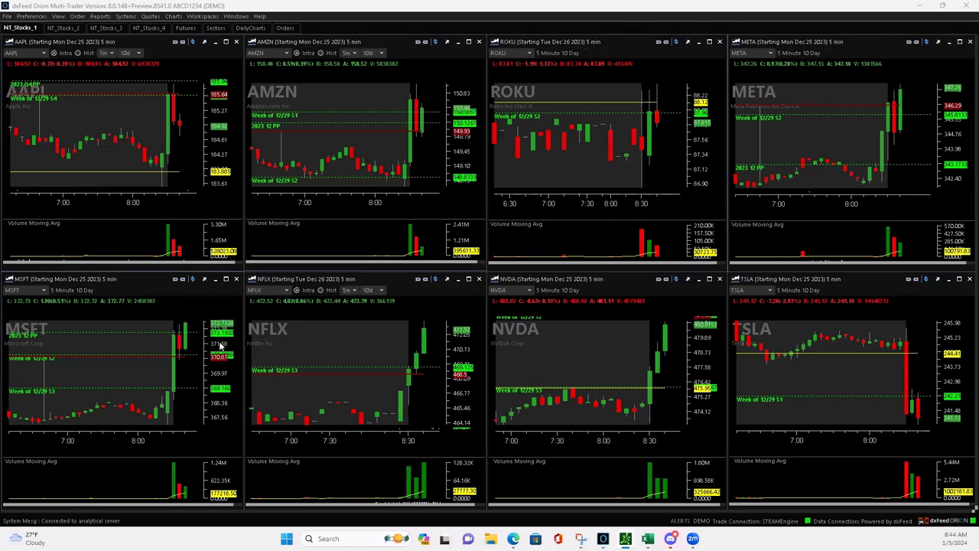
# Step: Show the NT_Stocks_2 grid and zoom out the DKNG chart's time axis back to 7:00
pyautogui.click(66, 28)
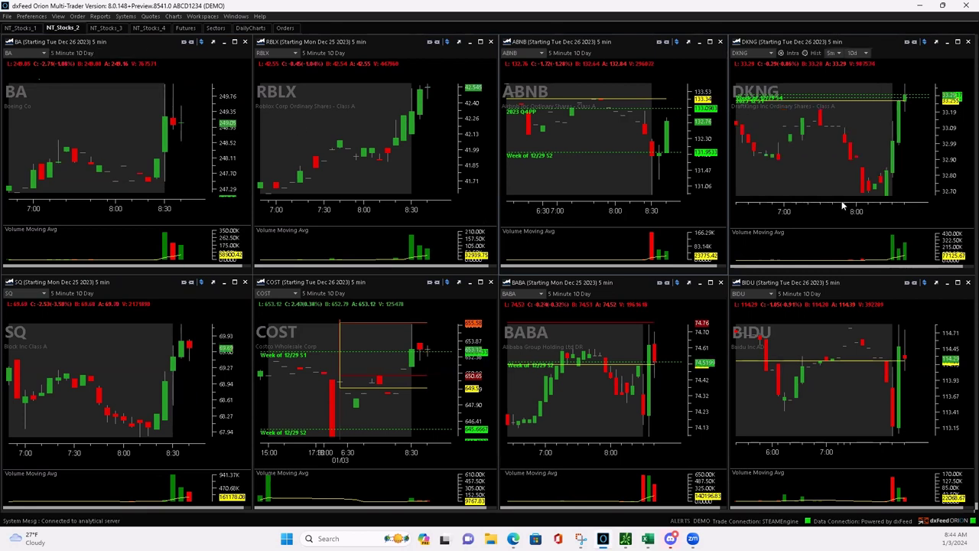
pyautogui.scroll(-2, 910, 114)
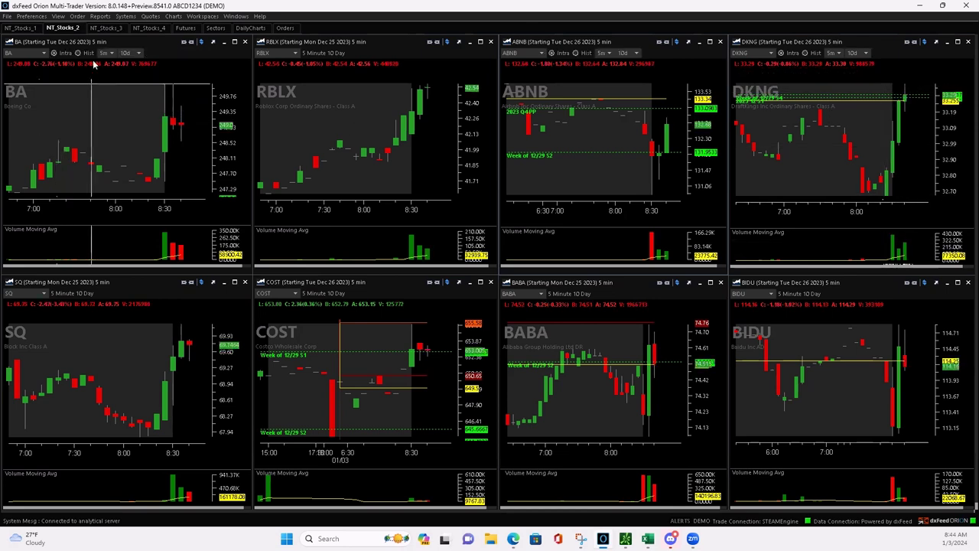
# Step: Return to the NT_Stocks_1 grid to check TSLA against MSFT and META
pyautogui.click(20, 28)
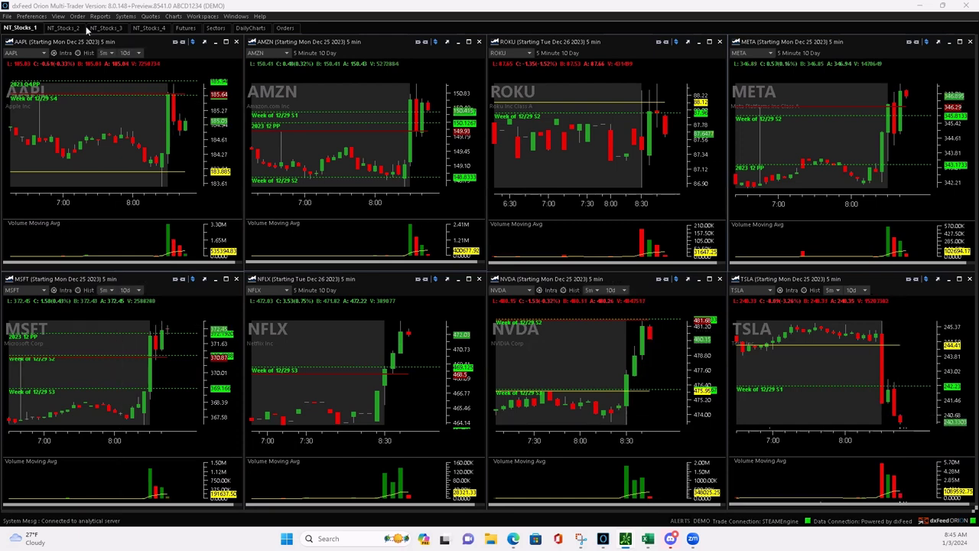
pyautogui.click(67, 29)
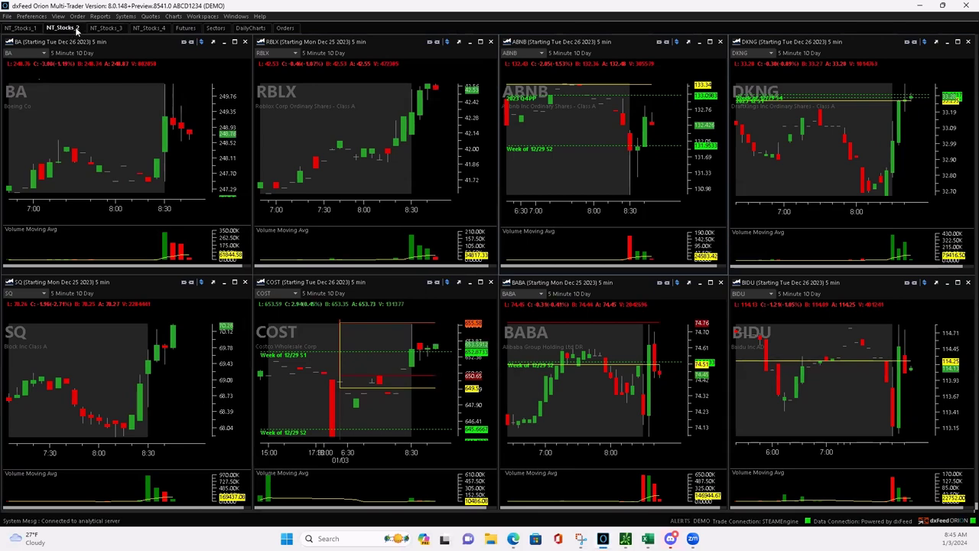
pyautogui.click(105, 27)
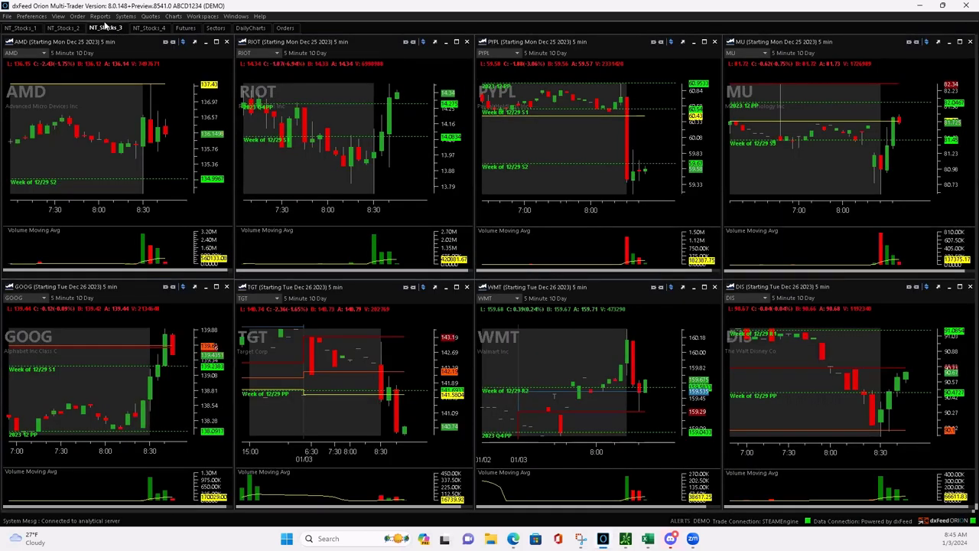
pyautogui.click(23, 29)
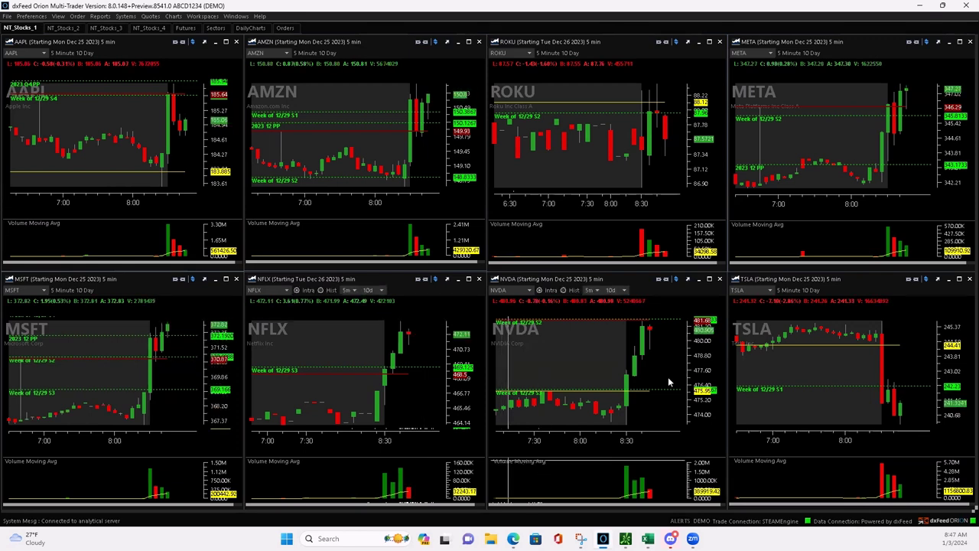
pyautogui.click(62, 28)
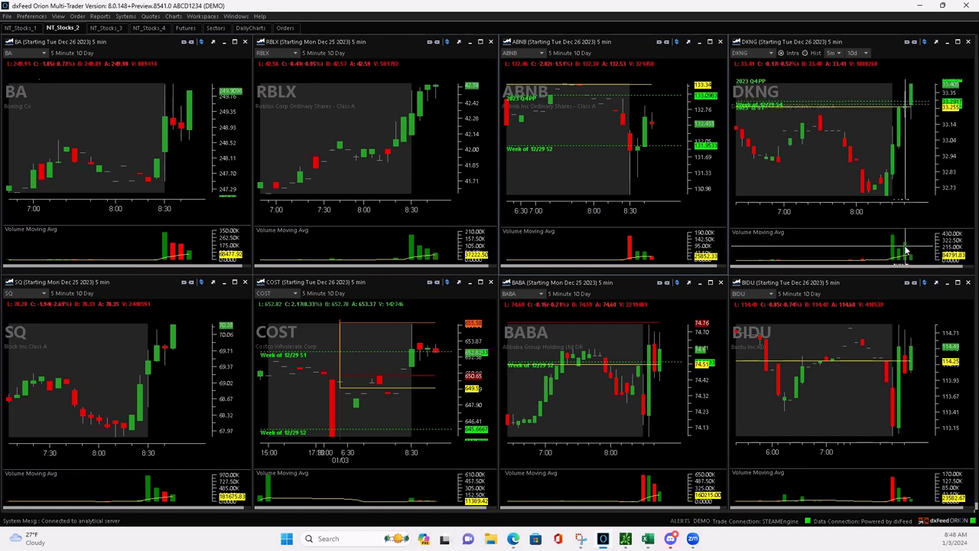
pyautogui.click(33, 28)
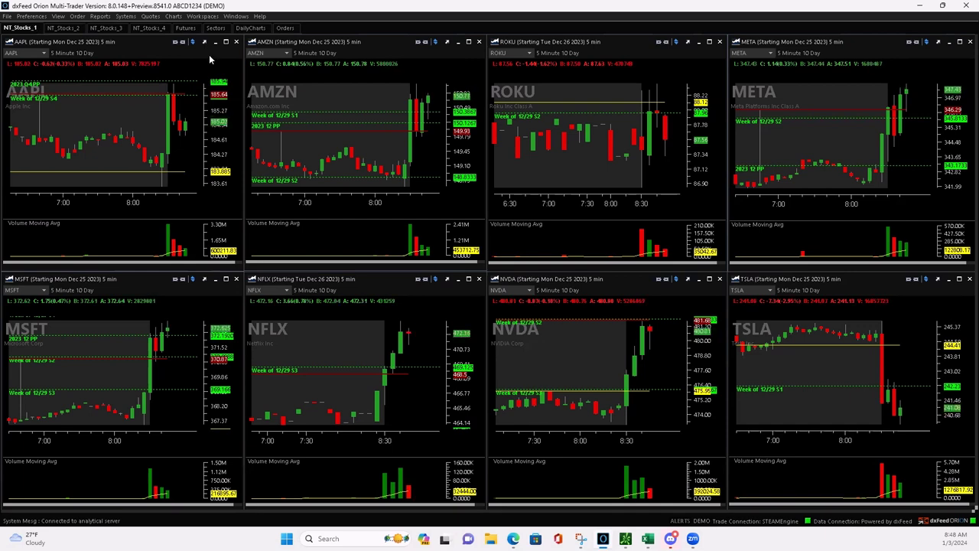
# Step: Glance at the Futures and NT_Stocks_1 grids, then settle on NT_Stocks_2 with BA and RBLX
pyautogui.click(189, 28)
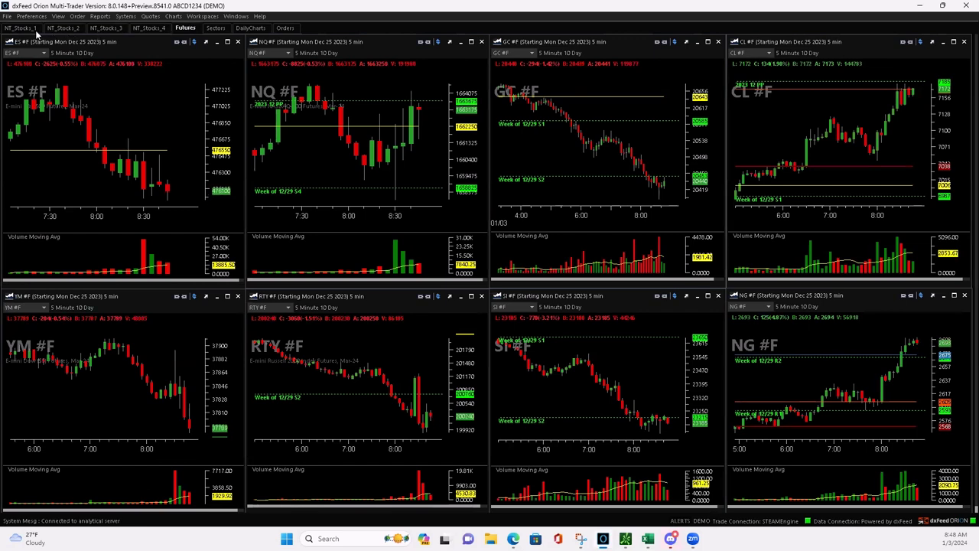
pyautogui.click(21, 28)
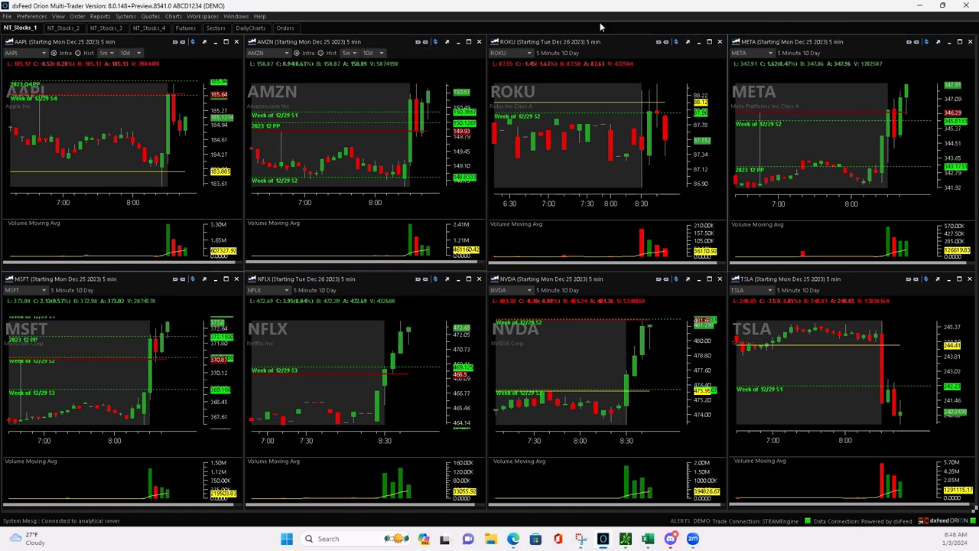
pyautogui.click(64, 27)
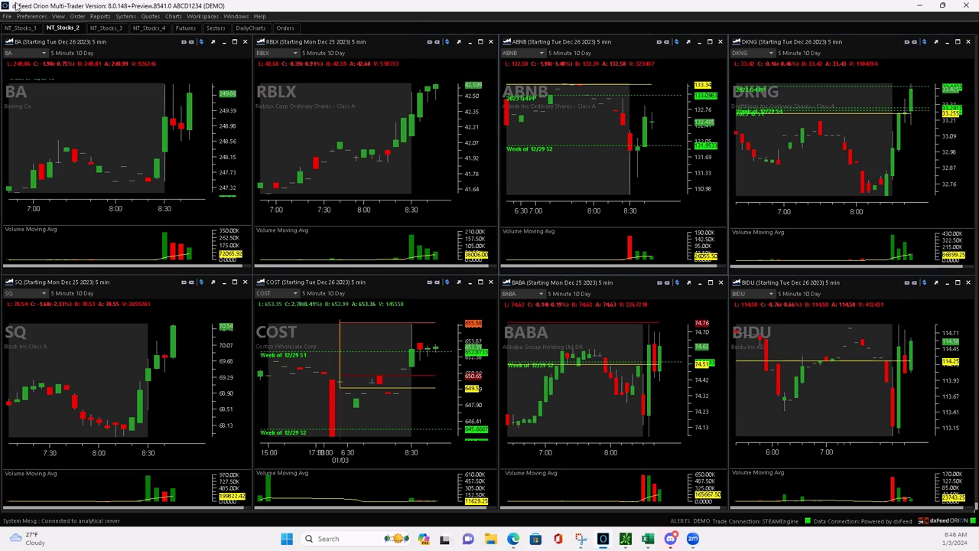
pyautogui.click(21, 28)
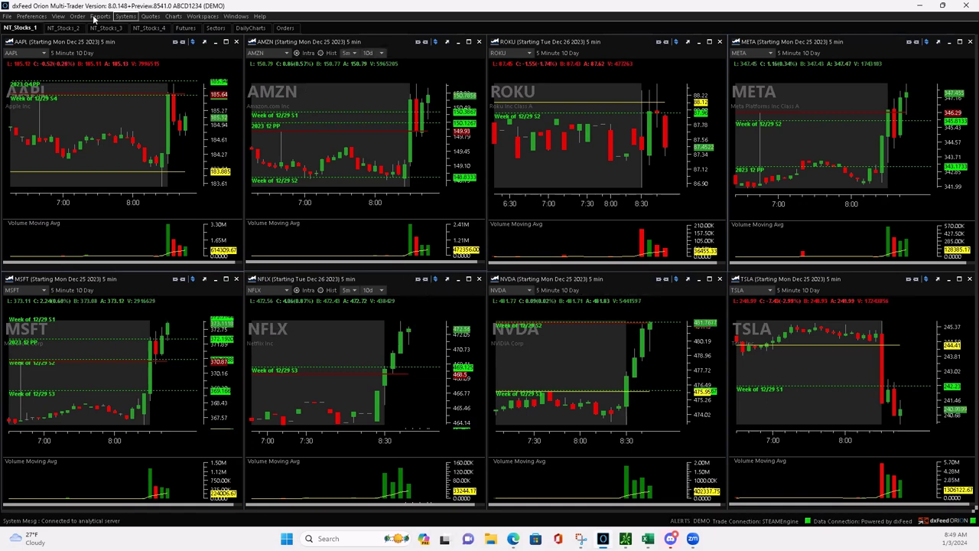
pyautogui.click(62, 29)
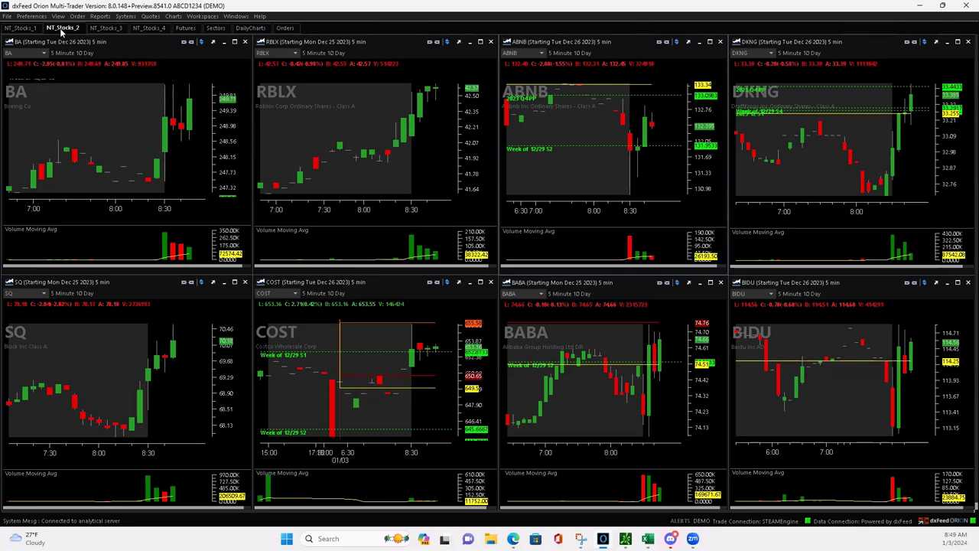
pyautogui.click(107, 29)
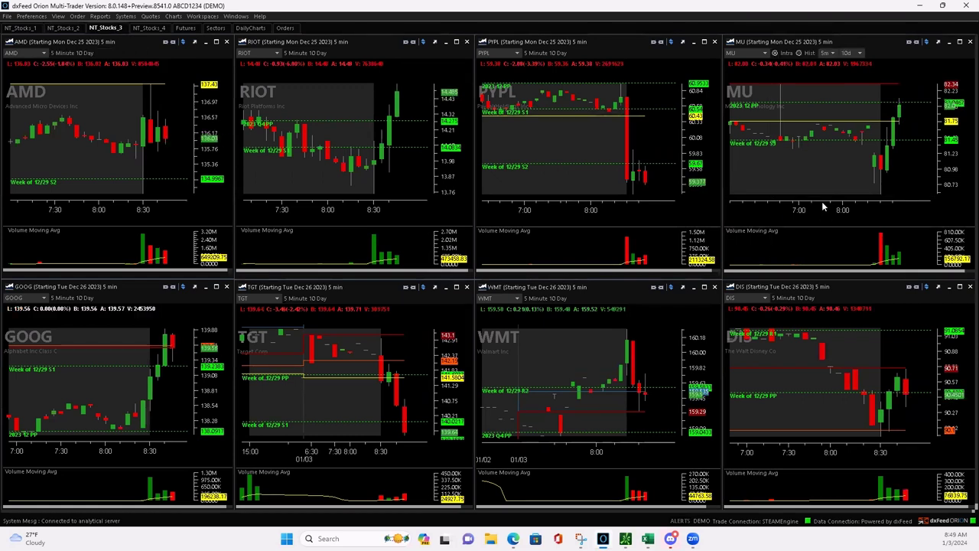
pyautogui.click(31, 29)
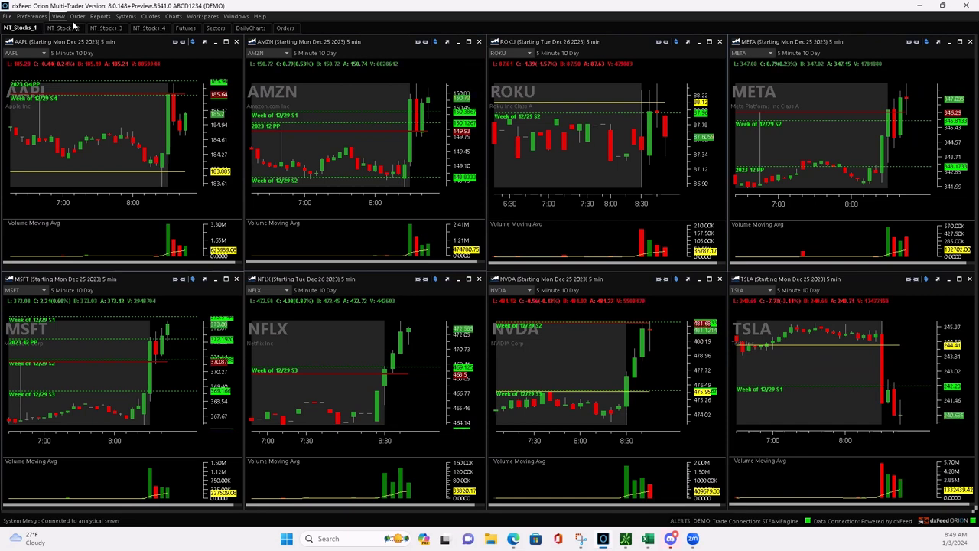
pyautogui.click(64, 28)
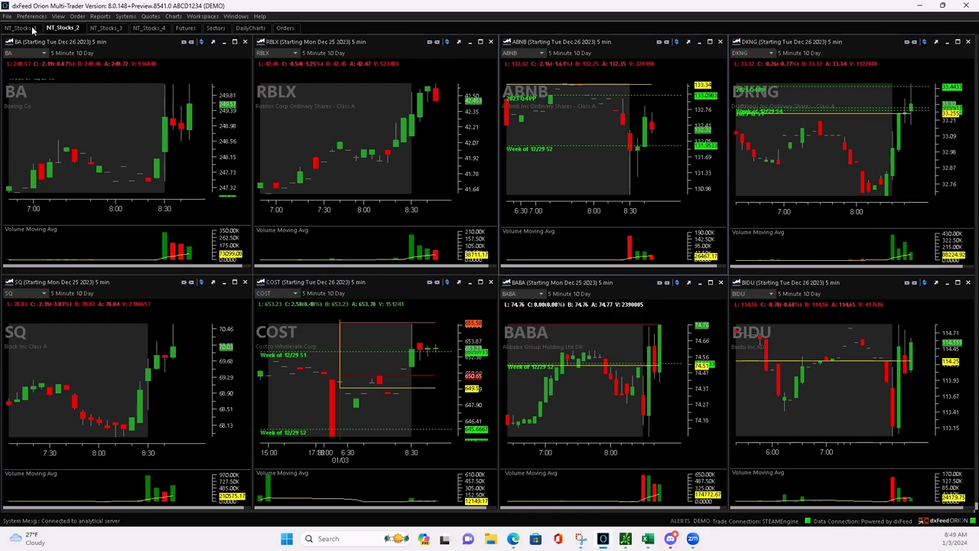
# Step: Switch to the NT_Stocks_1 grid to watch TSLA holding near 240
pyautogui.click(32, 29)
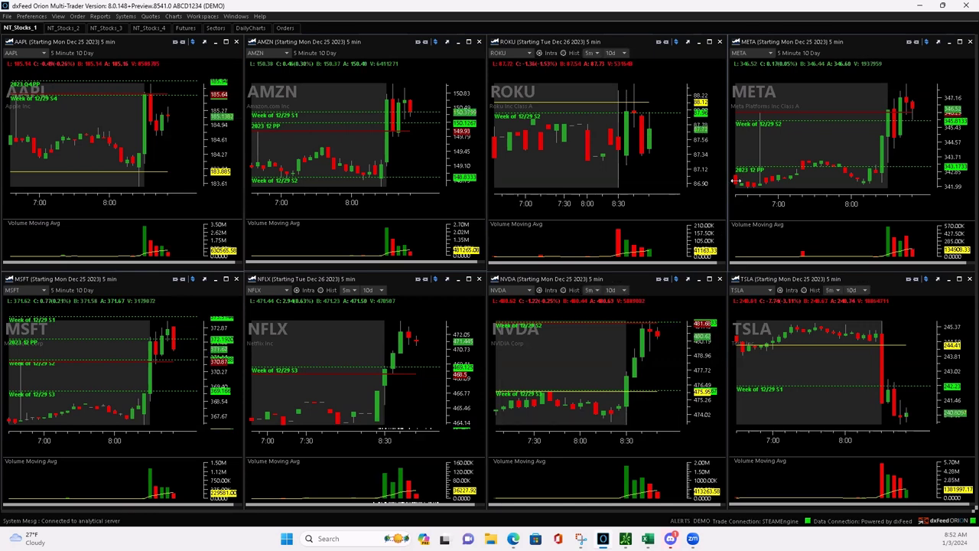
# Step: Show the NT_Stocks_2 grid and zoom the BIDU chart's time axis in and back out
pyautogui.click(63, 27)
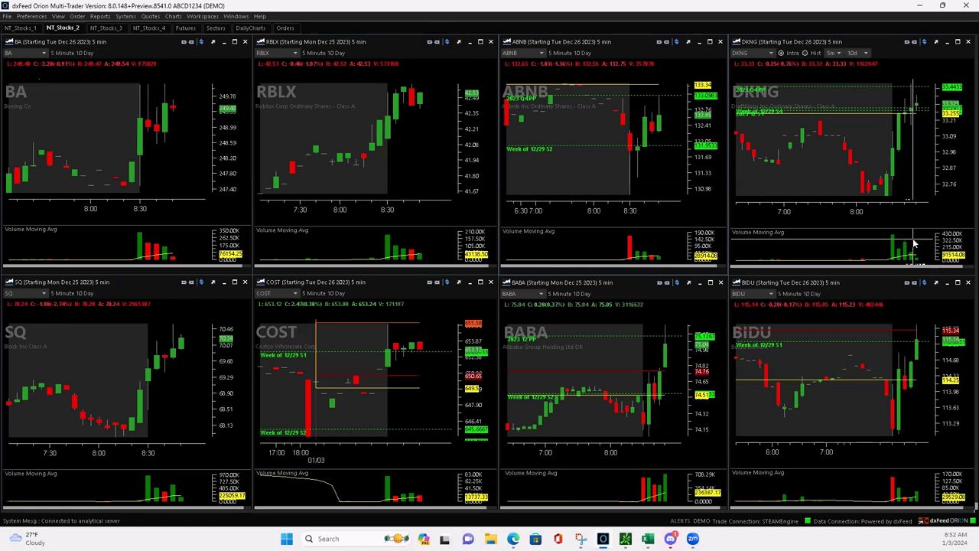
pyautogui.scroll(3, 849, 450)
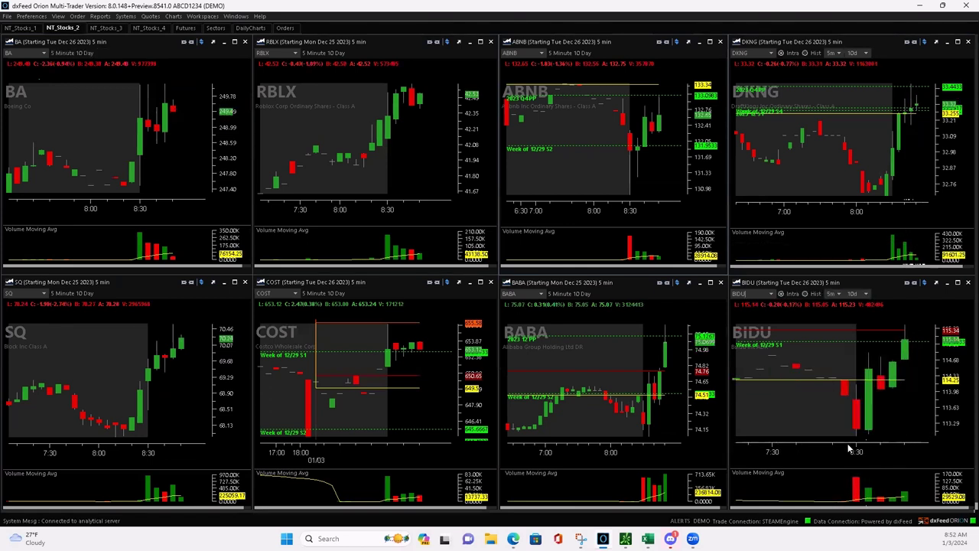
pyautogui.scroll(-3, 848, 450)
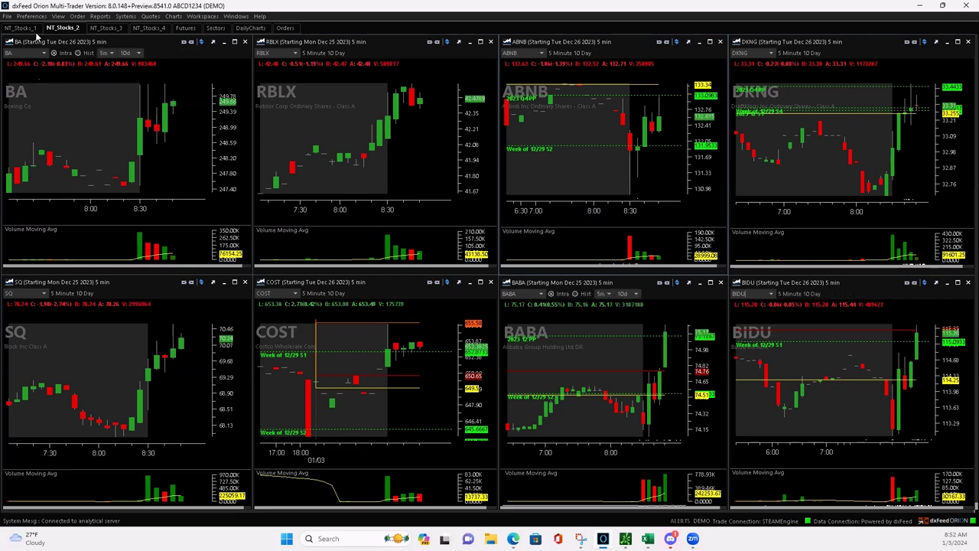
# Step: Flip between NT_Stocks_1 and NT_Stocks_2, finishing on NT_Stocks_1 with NVDA at 481 and TSLA near 240
pyautogui.click(31, 29)
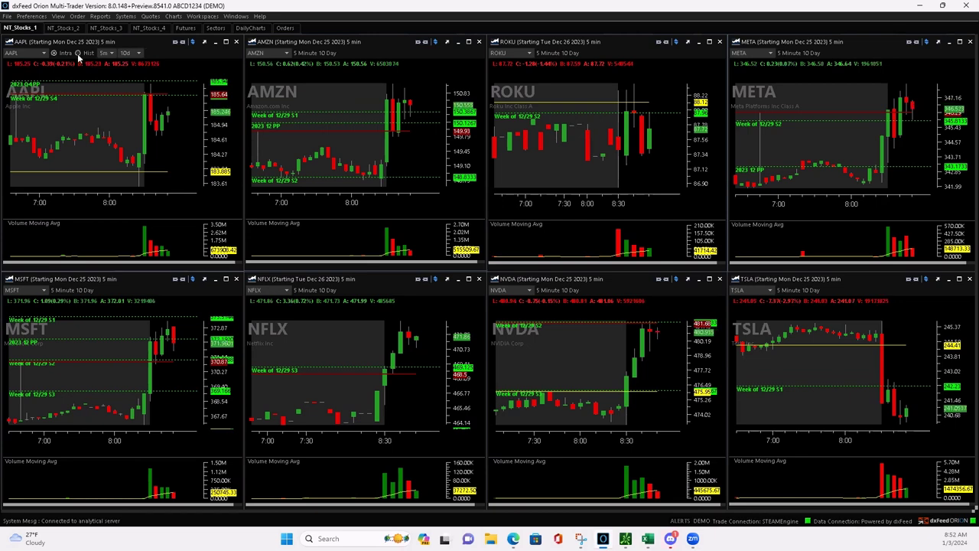
pyautogui.click(75, 27)
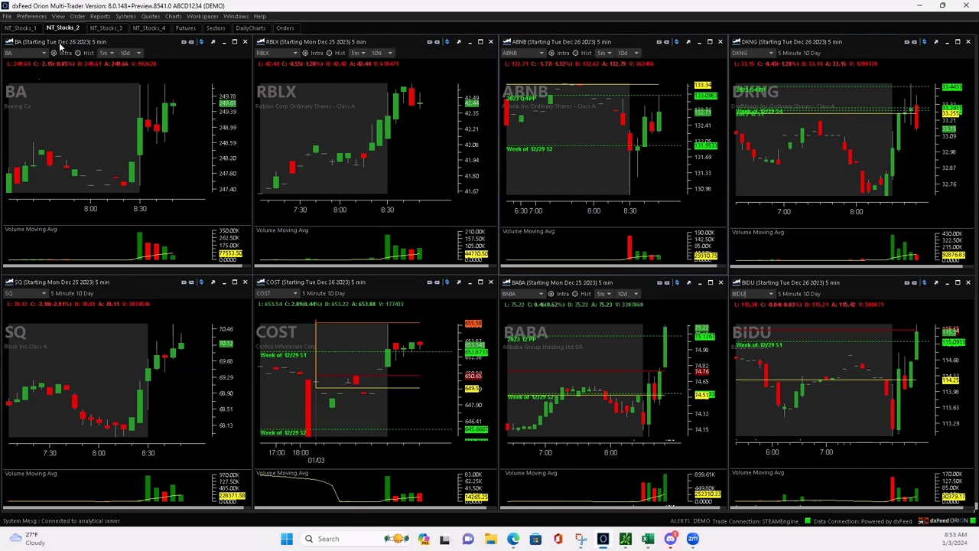
pyautogui.click(32, 28)
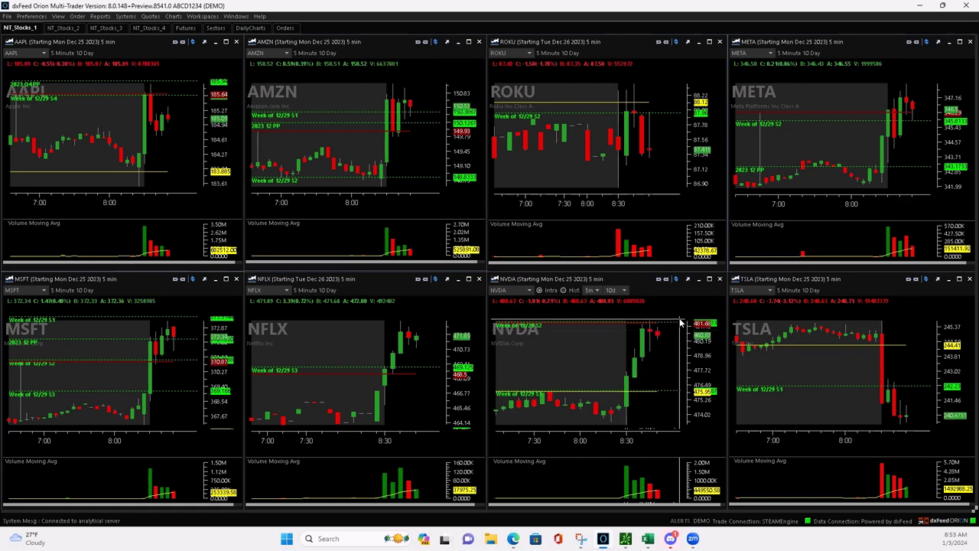
pyautogui.click(185, 28)
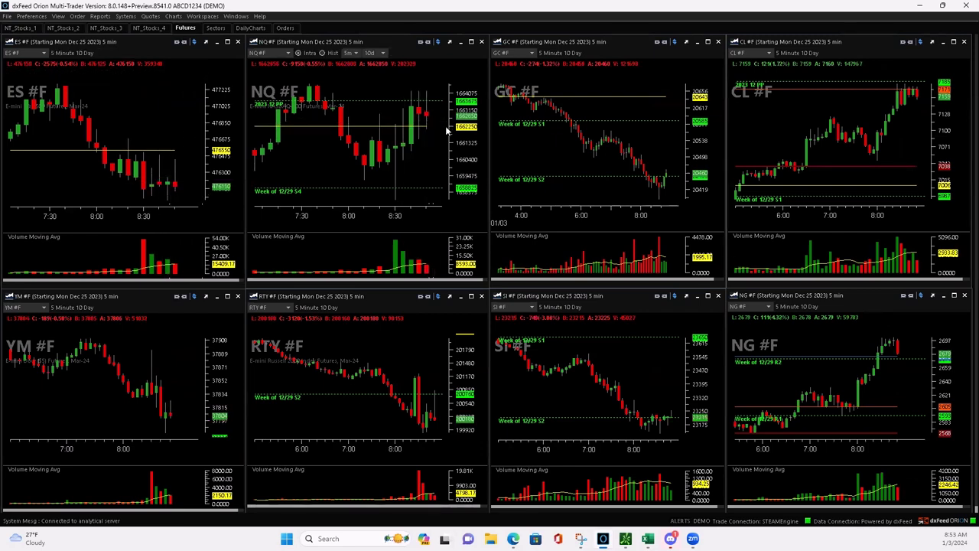
pyautogui.click(21, 29)
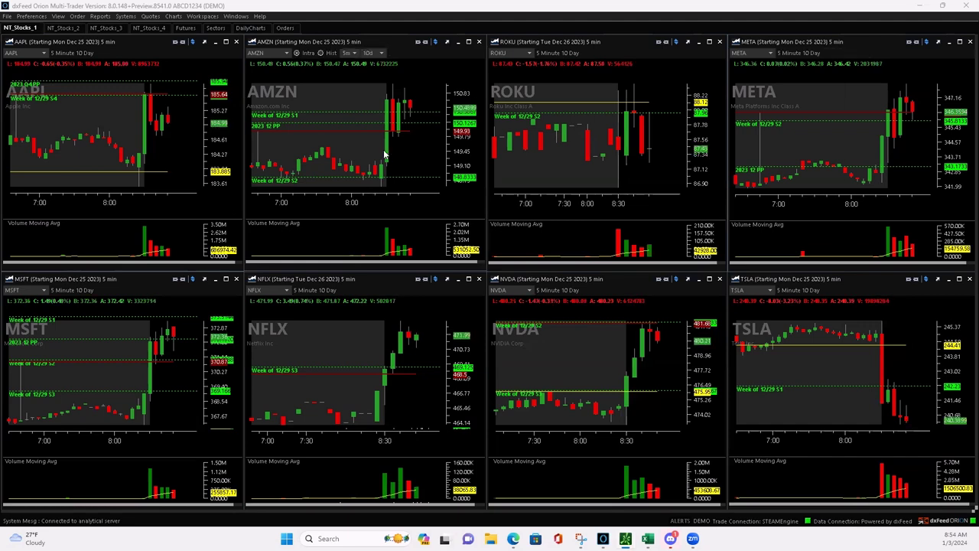
pyautogui.click(188, 29)
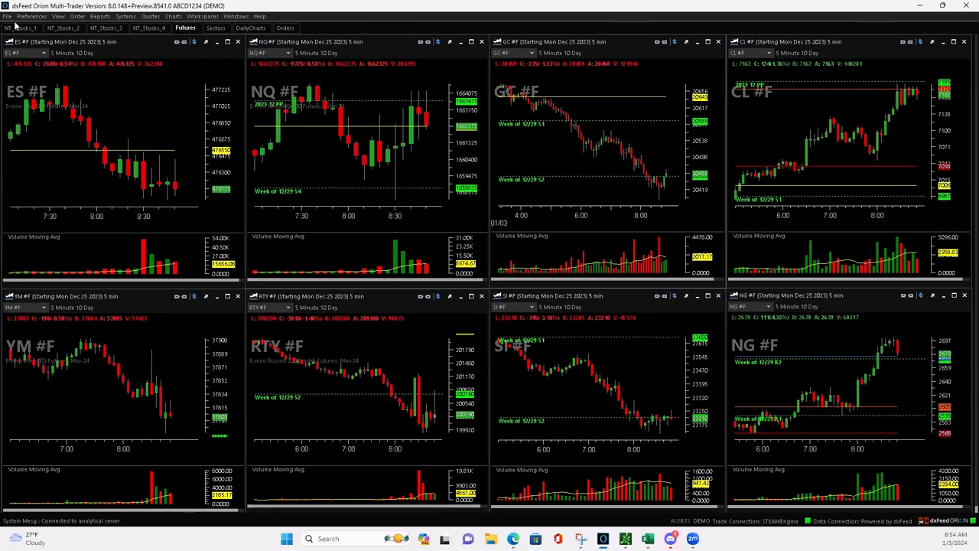
pyautogui.click(18, 27)
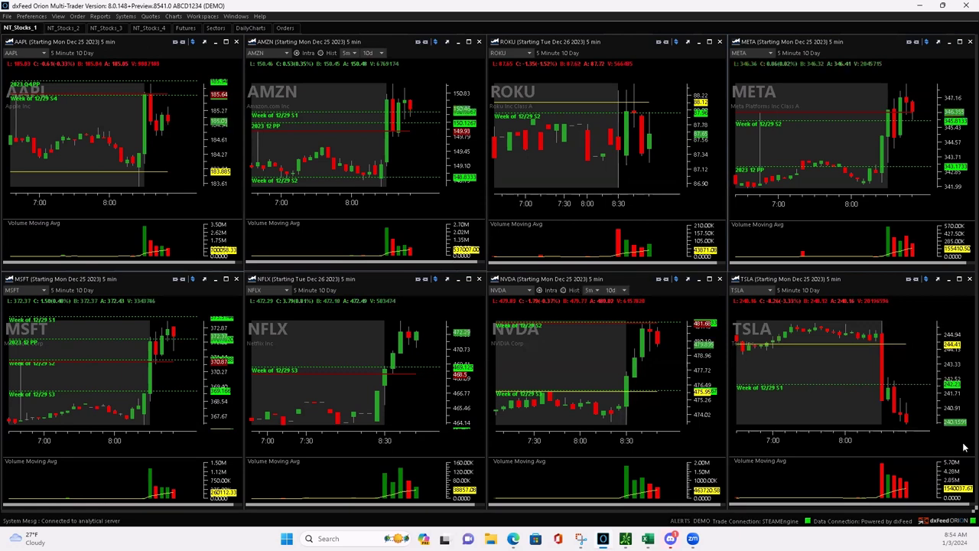
pyautogui.click(58, 29)
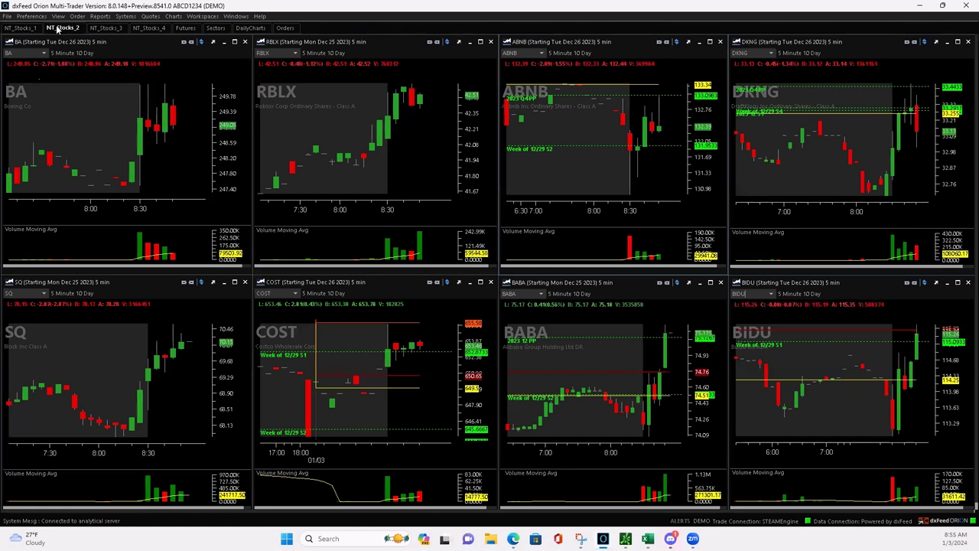
pyautogui.moveTo(38, 77)
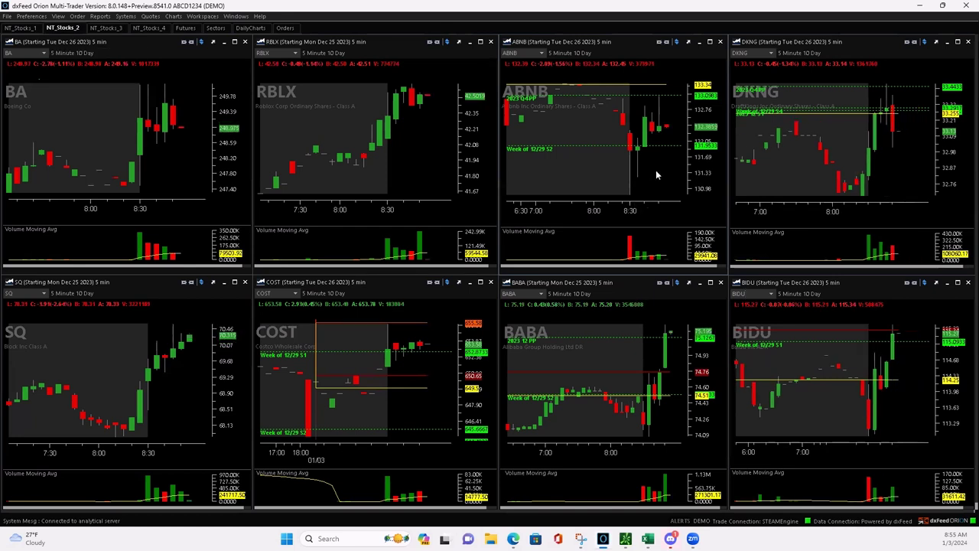
pyautogui.moveTo(710, 356)
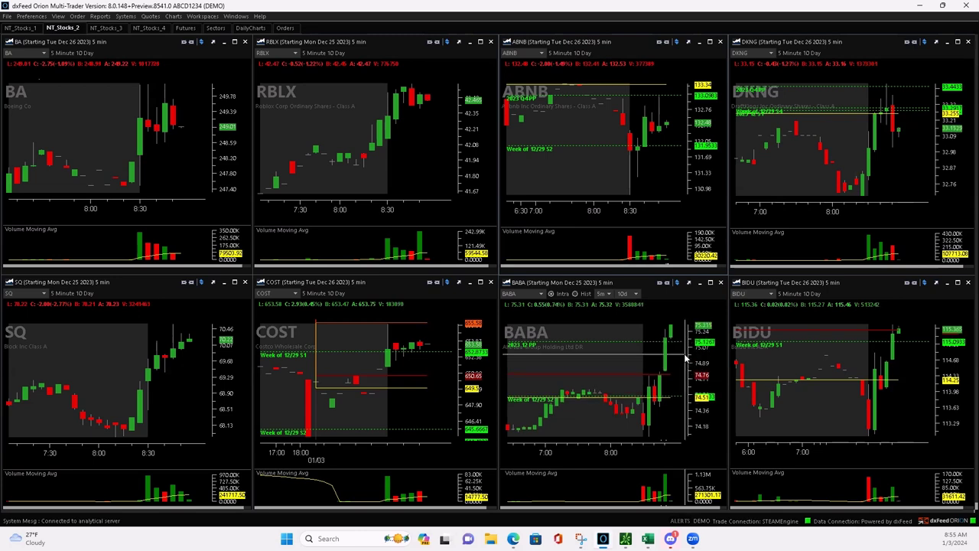
pyautogui.click(20, 28)
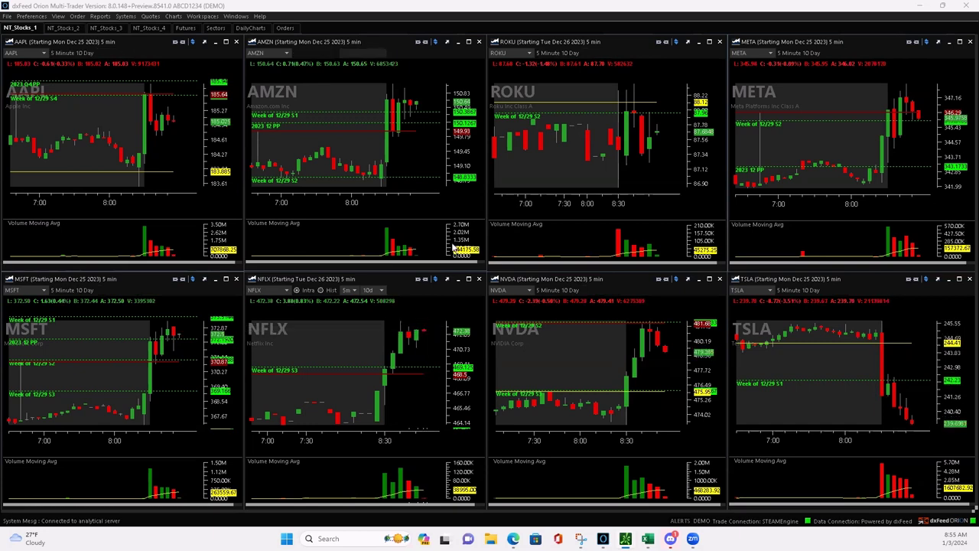
# Step: Switch to the NT_Stocks_2 grid showing BA, RBLX, ABNB, DKNG, SQ, COST, BABA and BIDU 5-minute charts
pyautogui.click(61, 28)
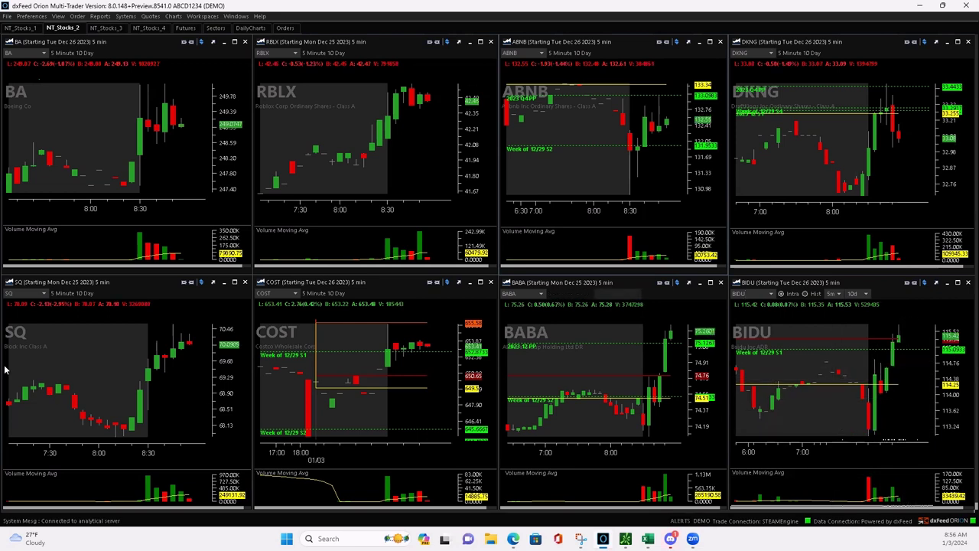
pyautogui.click(22, 28)
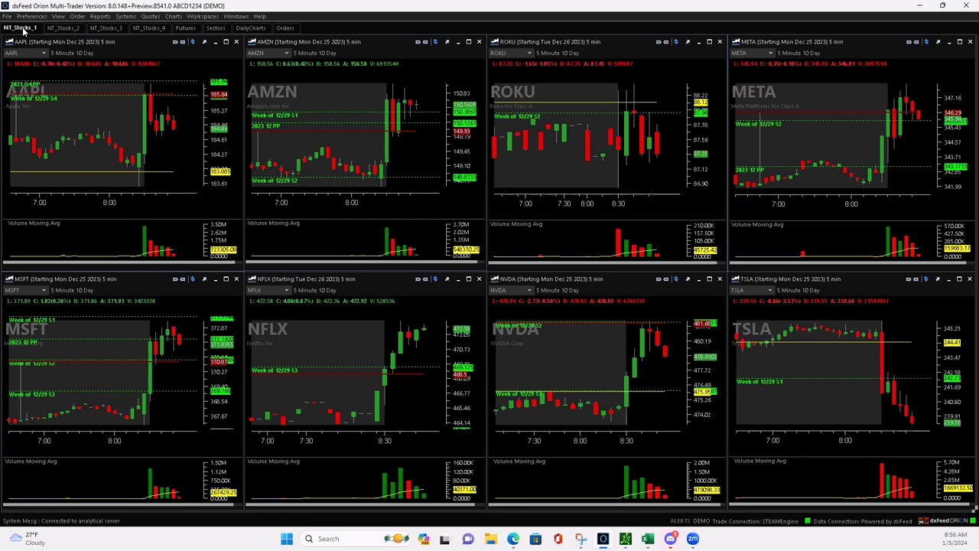
pyautogui.click(61, 28)
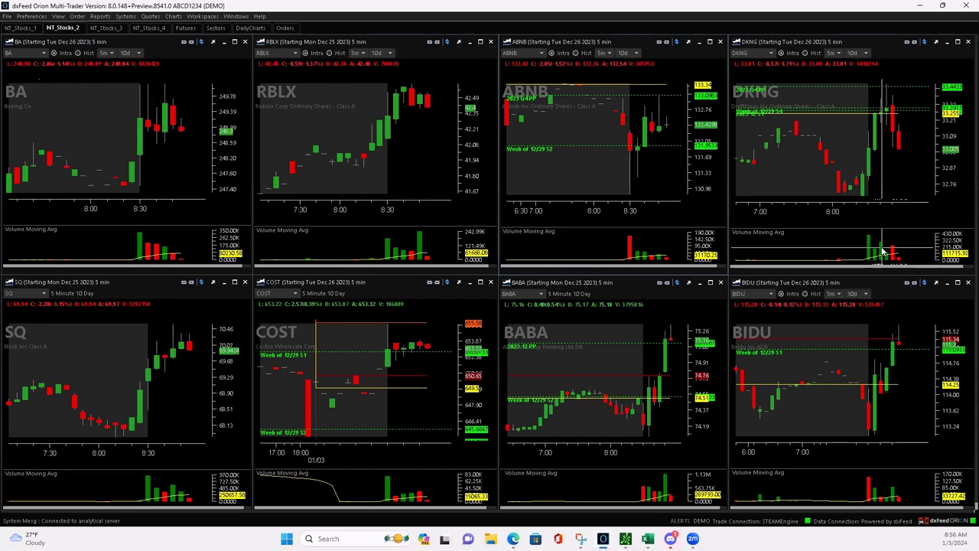
# Step: Switch back to the NT_Stocks_1 grid of AAPL through TSLA 5-minute charts
pyautogui.click(12, 28)
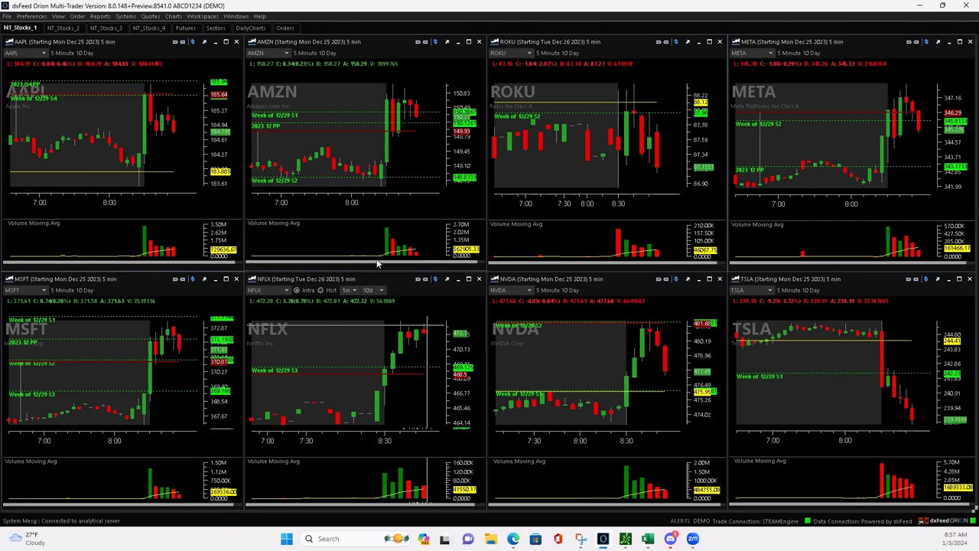
# Step: Flip between the NT_Stocks_2 and NT_Stocks_1 grids twice, ending on the BA–BIDU charts
pyautogui.click(62, 28)
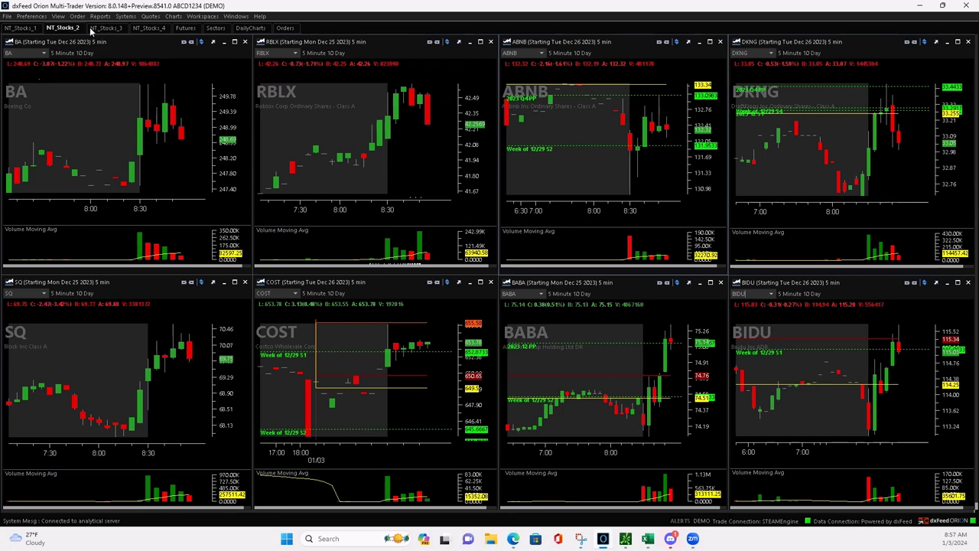
pyautogui.click(23, 28)
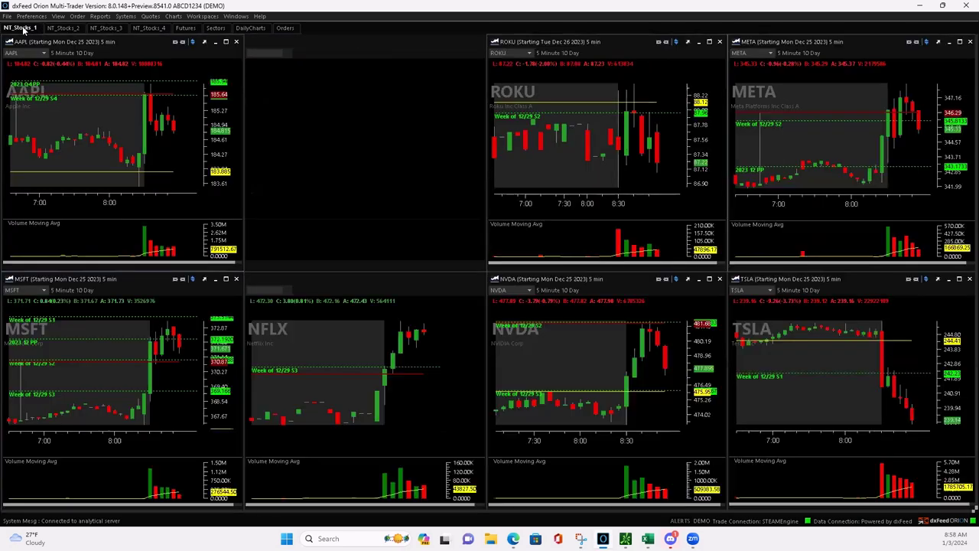
pyautogui.click(64, 28)
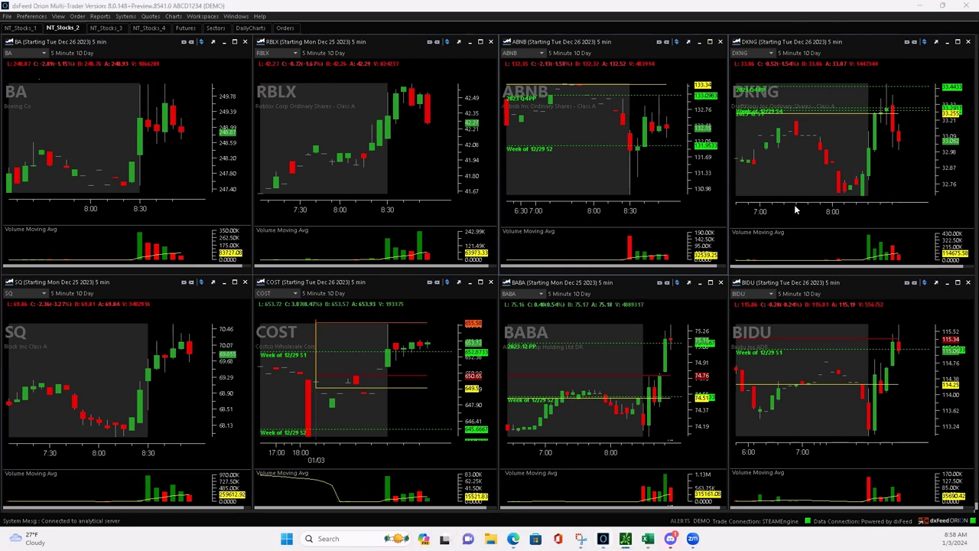
pyautogui.click(29, 28)
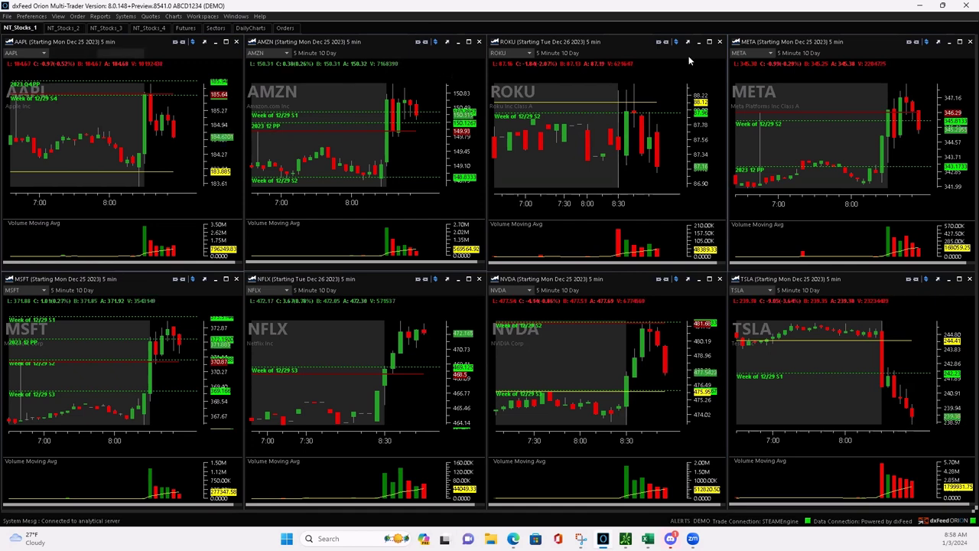
pyautogui.click(68, 28)
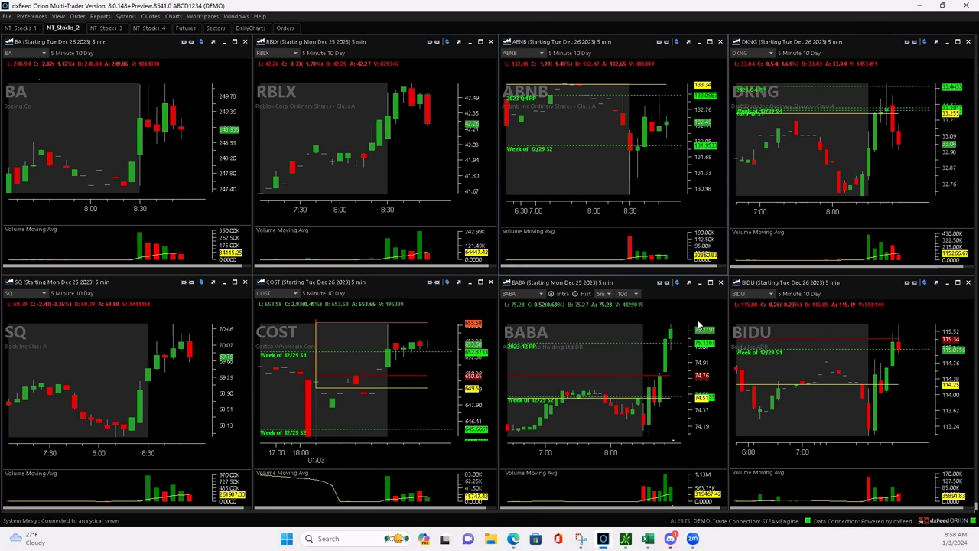
# Step: Return to the NT_Stocks_1 grid to watch AAPL, AMZN, META, TSLA and the others
pyautogui.click(33, 27)
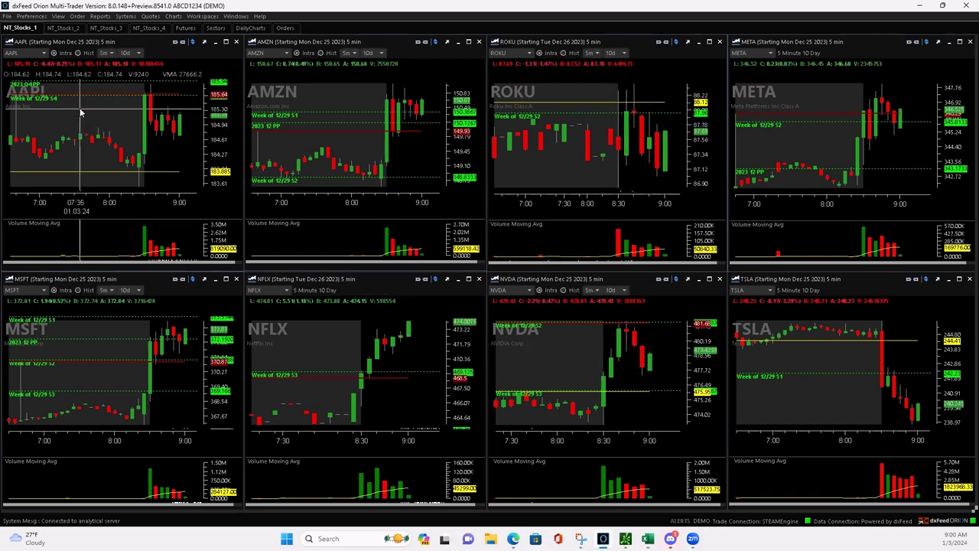
# Step: Check the NT_Stocks_2 BA–BIDU grid, then return to the NT_Stocks_1 AAPL–TSLA charts
pyautogui.click(58, 28)
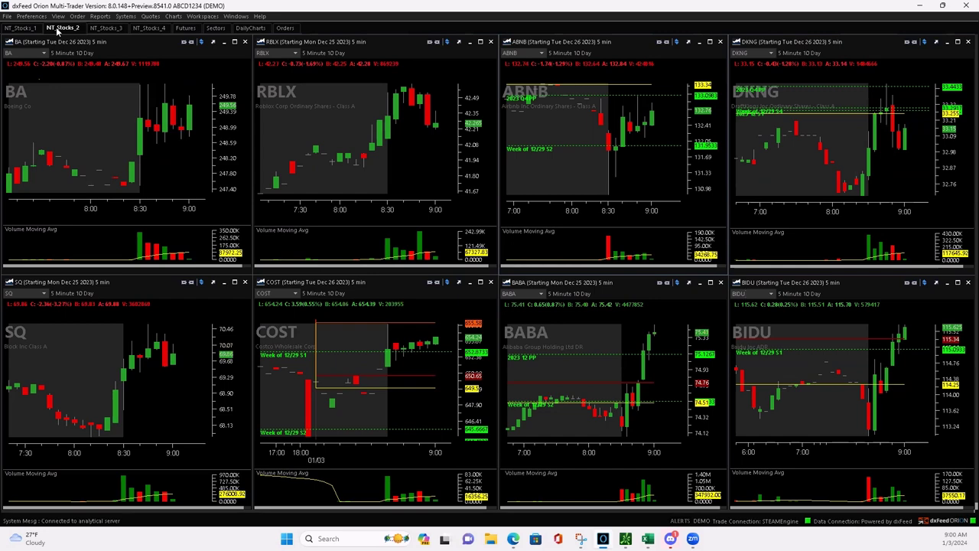
pyautogui.click(21, 28)
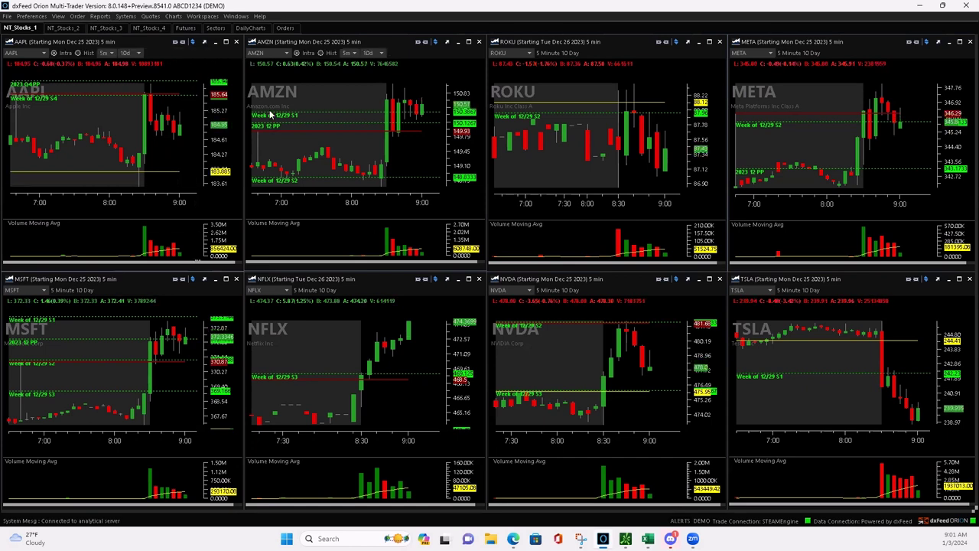
# Step: Cycle through NT_Stocks_2, NT_Stocks_3 (AMD–MU), NT_Stocks_4 (SNAP–JPM), NT_Stocks_1, then the Futures grid
pyautogui.click(63, 28)
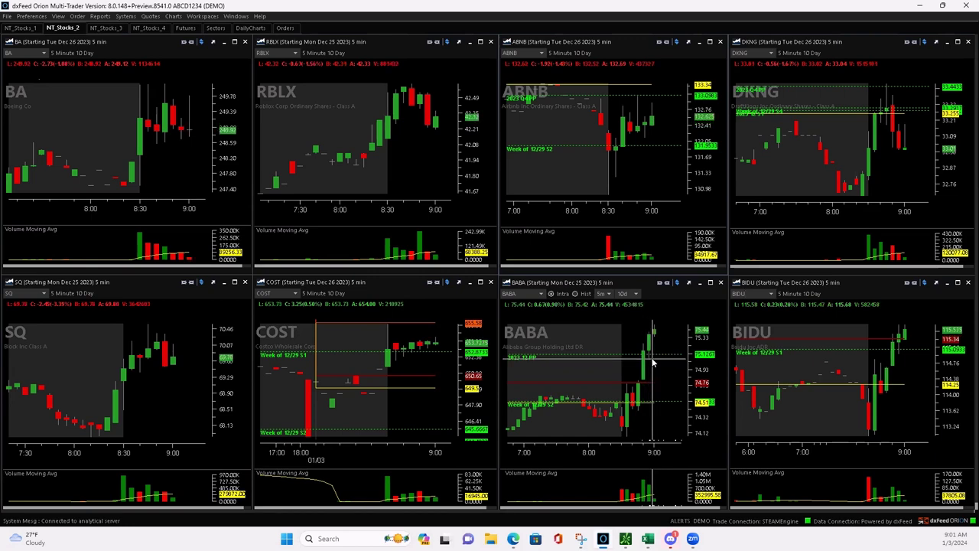
pyautogui.click(104, 28)
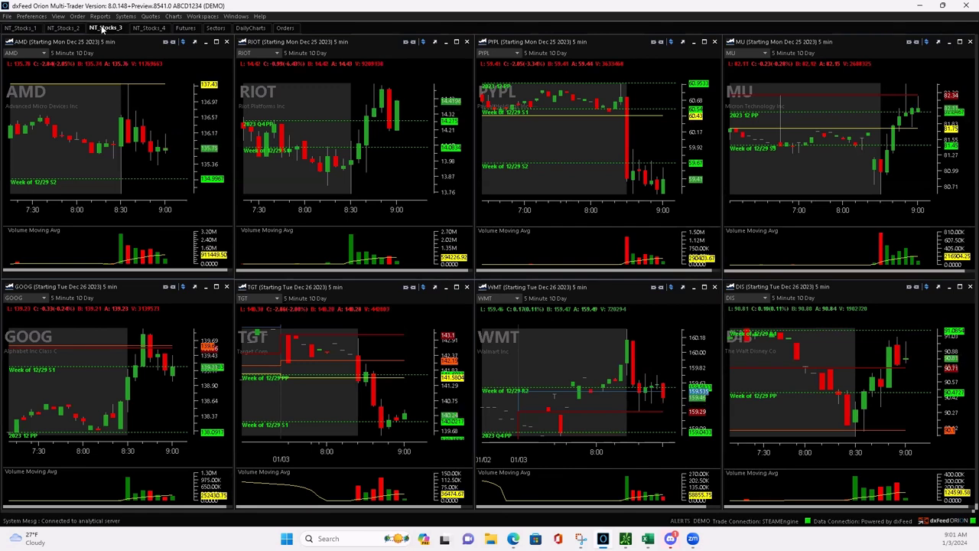
pyautogui.click(140, 28)
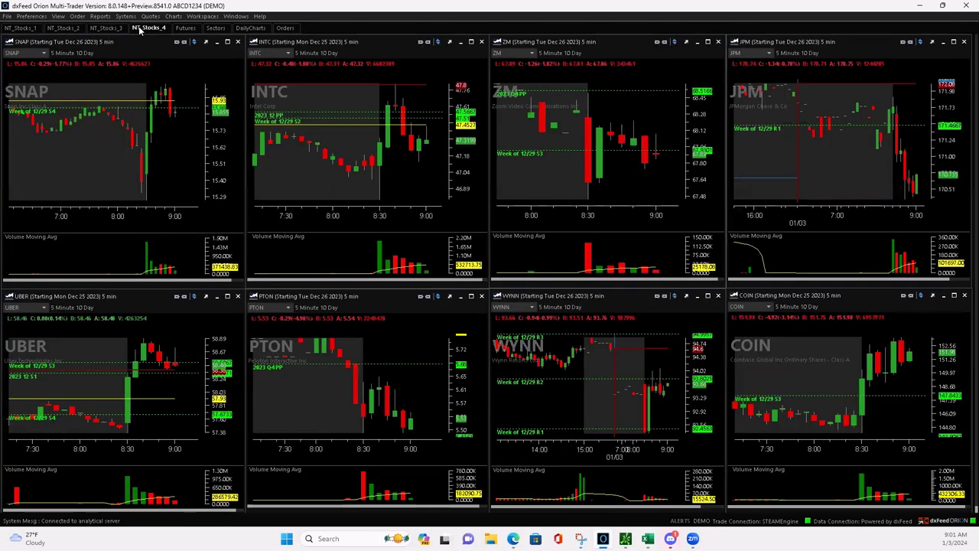
pyautogui.click(21, 28)
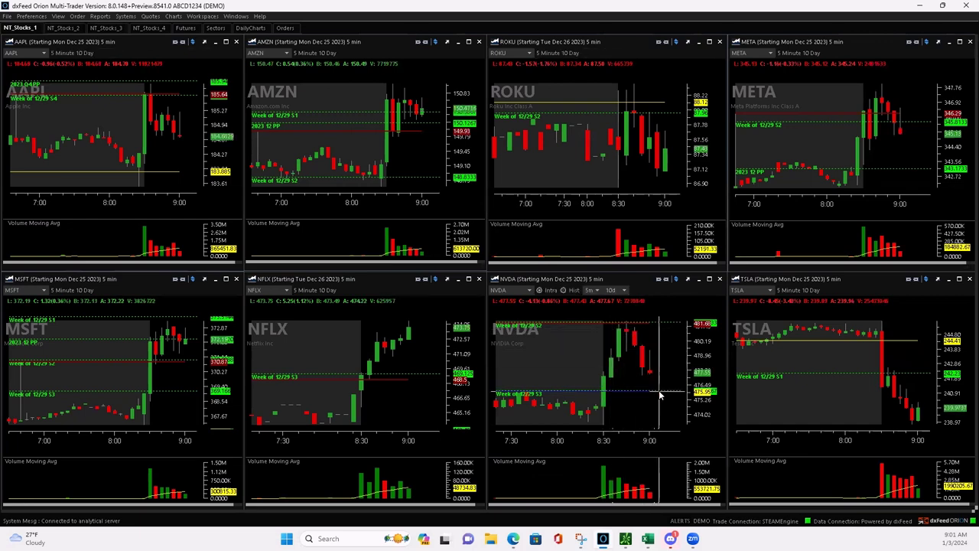
pyautogui.click(185, 28)
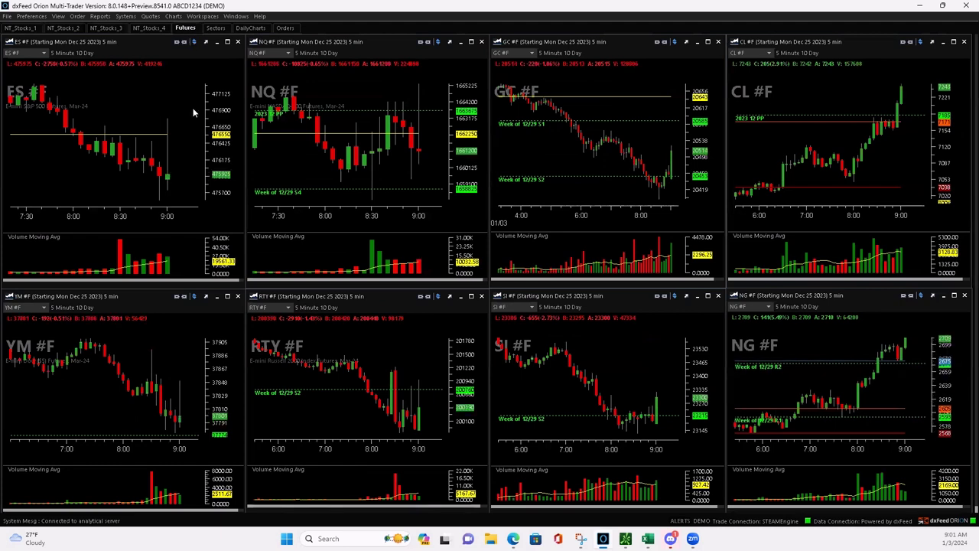
# Step: Leave the futures charts for the NT_Stocks_1 grid of AAPL through TSLA
pyautogui.moveTo(176, 122)
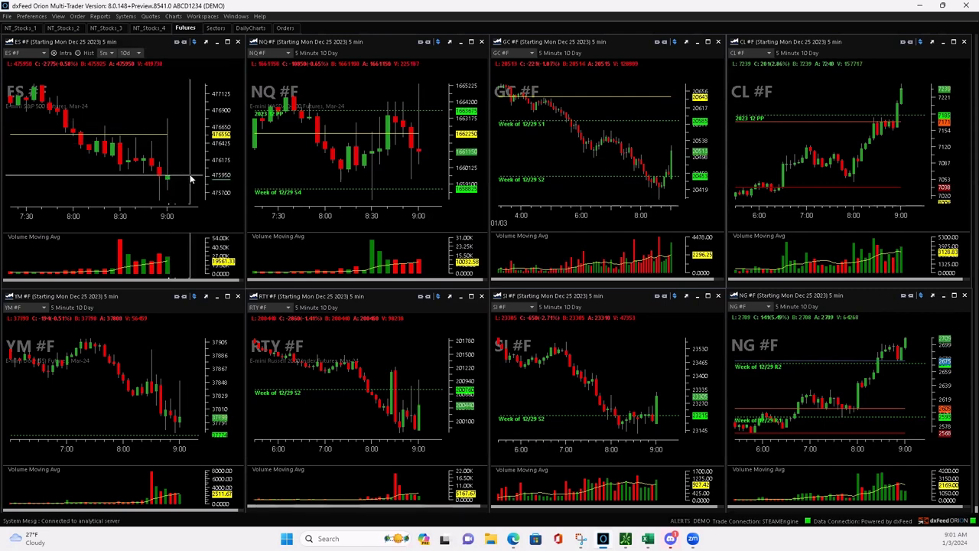
pyautogui.click(23, 27)
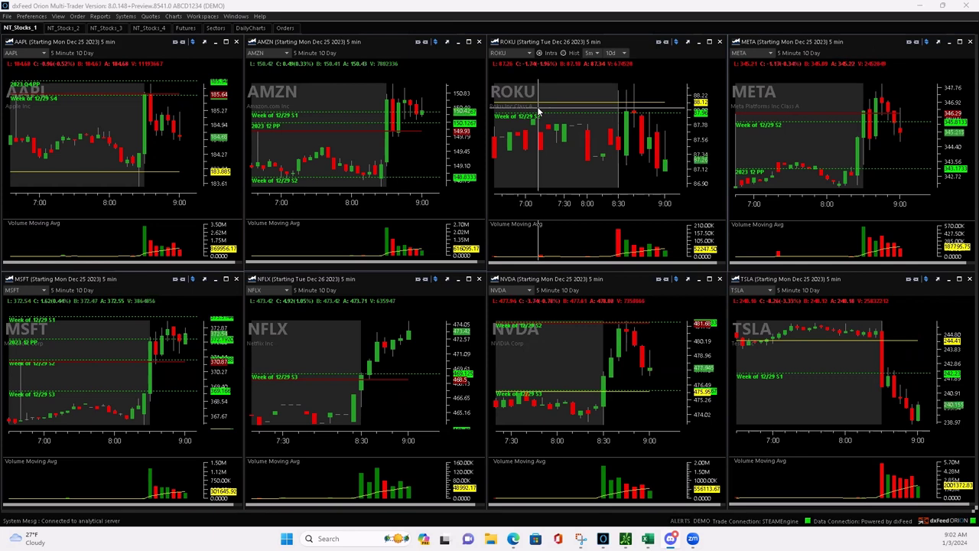
pyautogui.click(69, 28)
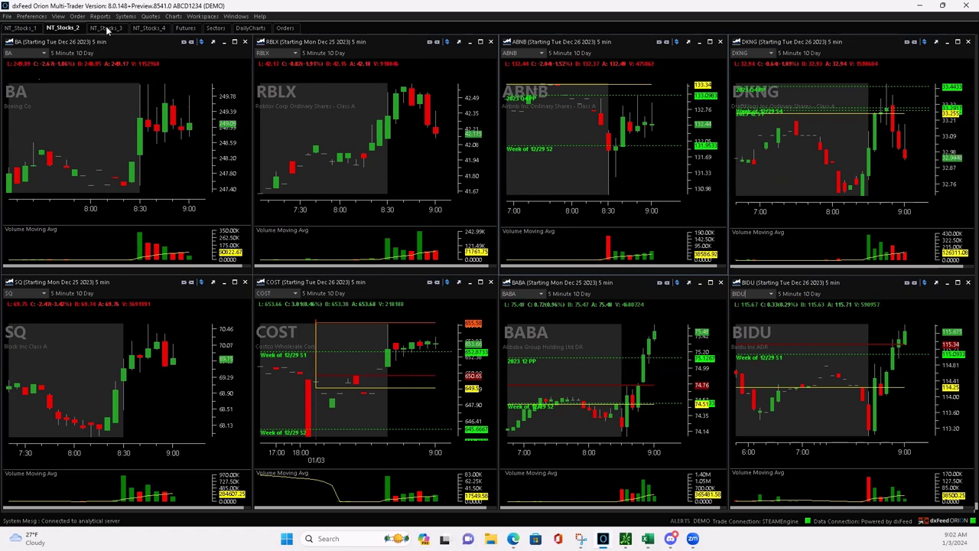
pyautogui.click(106, 28)
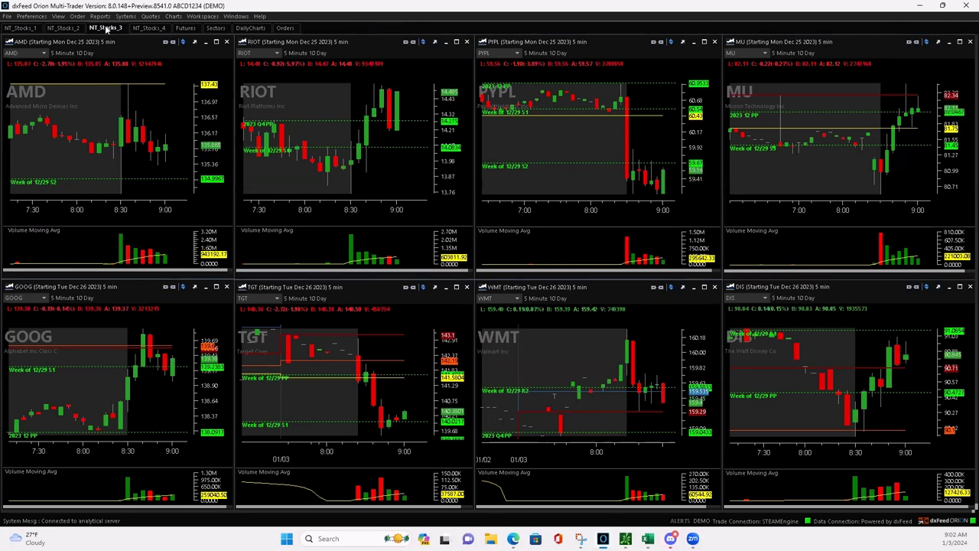
pyautogui.click(32, 29)
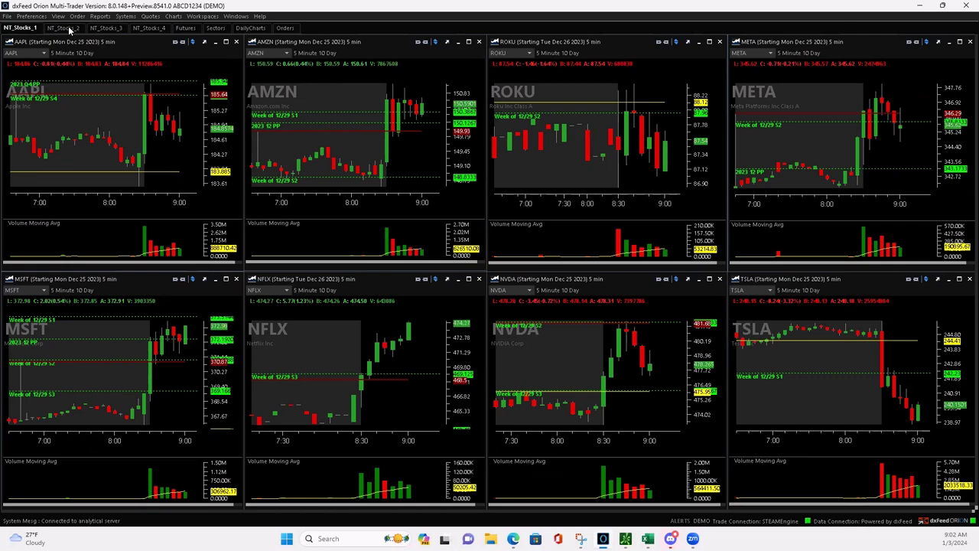
pyautogui.click(69, 29)
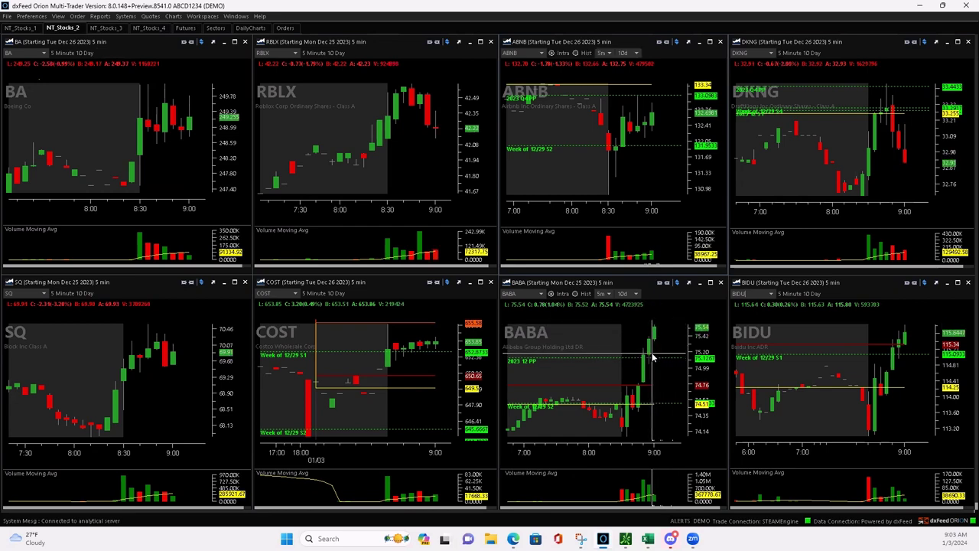
pyautogui.click(31, 27)
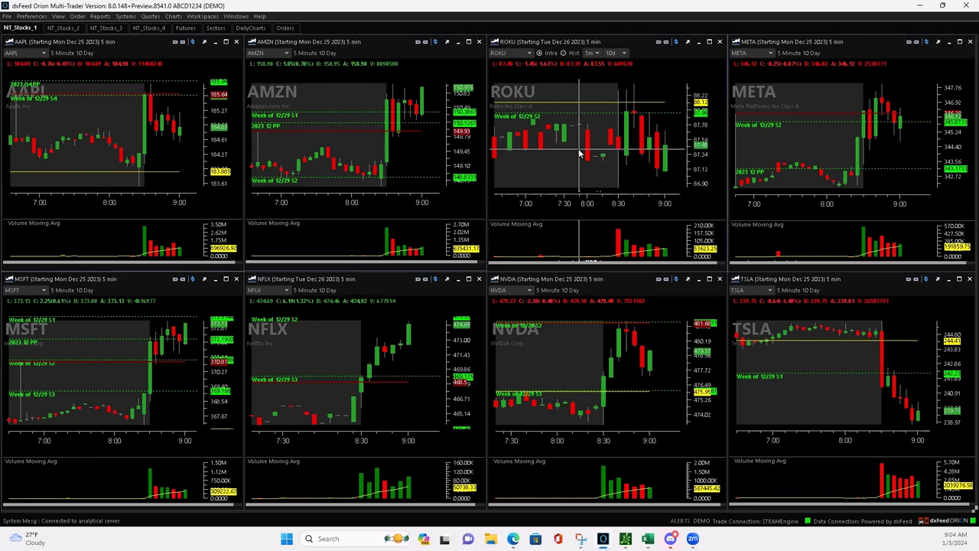
pyautogui.click(64, 27)
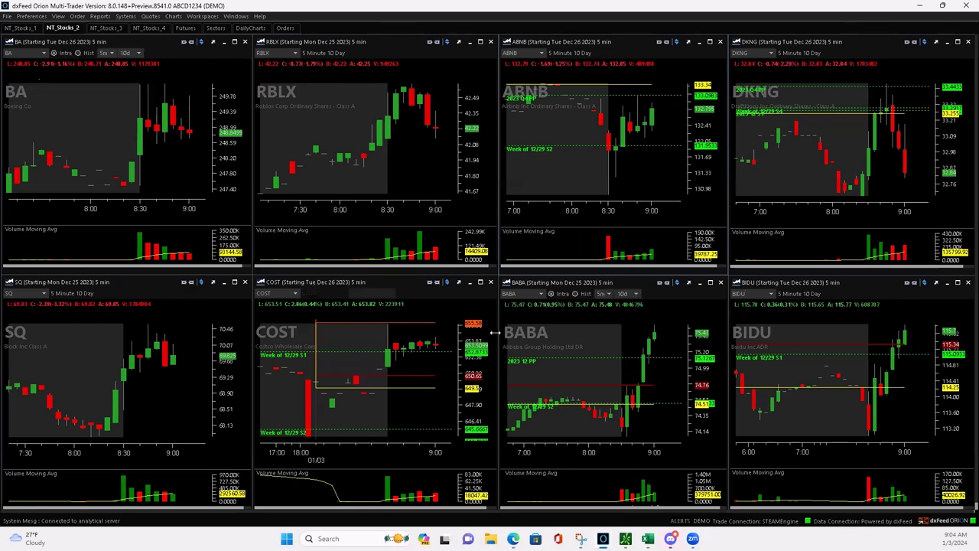
pyautogui.click(31, 31)
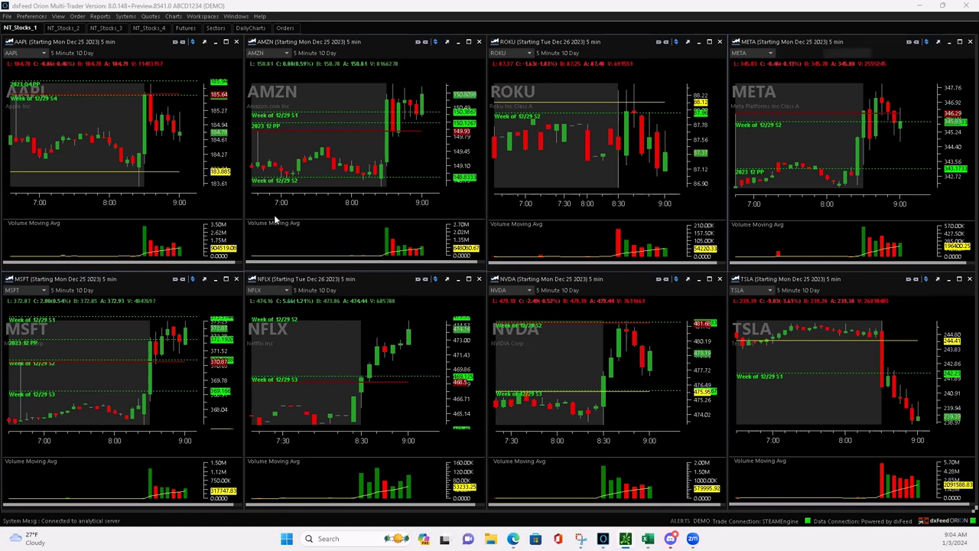
pyautogui.moveTo(274, 218)
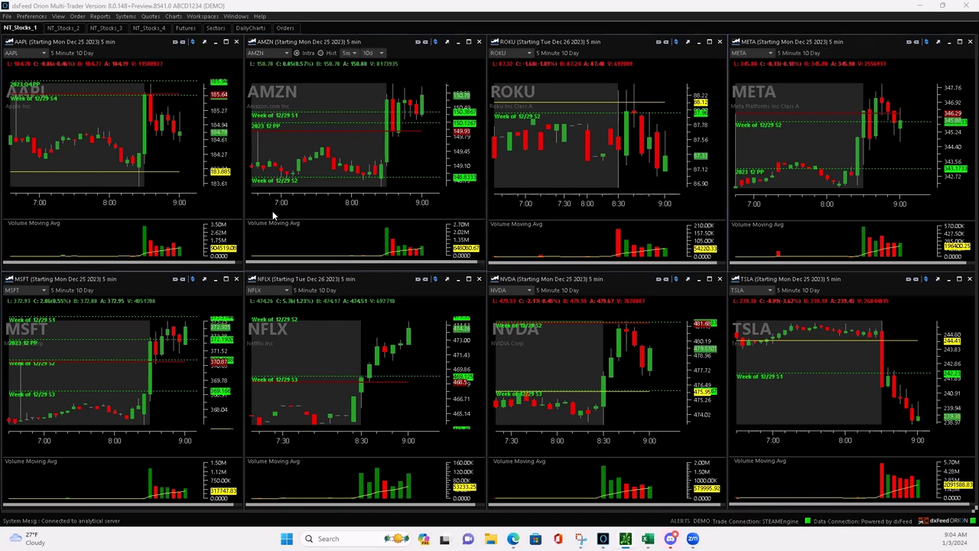
pyautogui.click(64, 28)
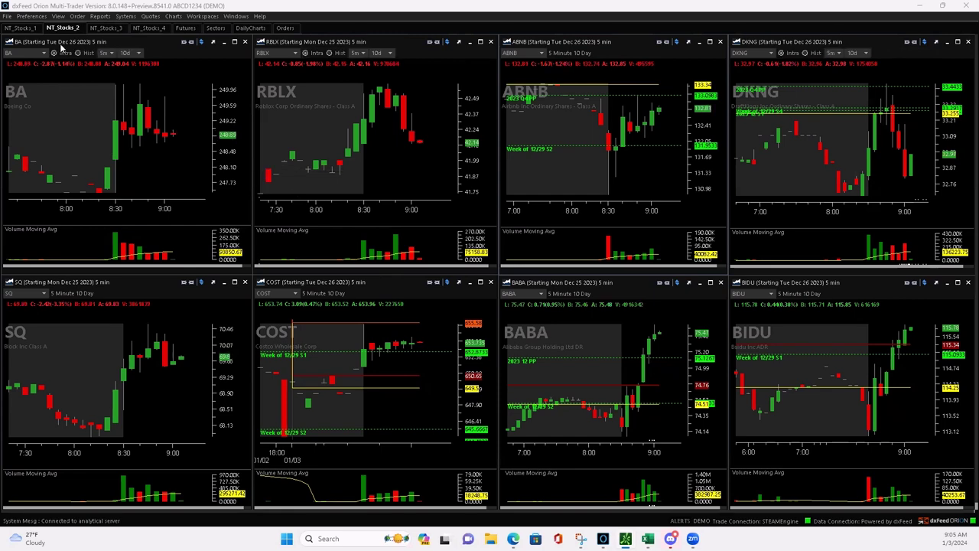
pyautogui.click(22, 28)
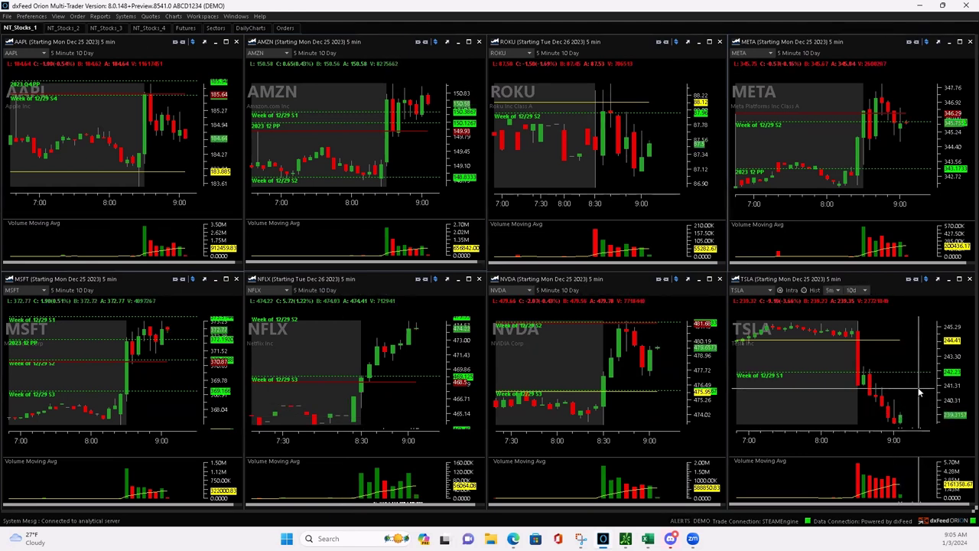
# Step: Glance at the Futures grid, then return to the NT_Stocks_1 stock charts
pyautogui.click(178, 28)
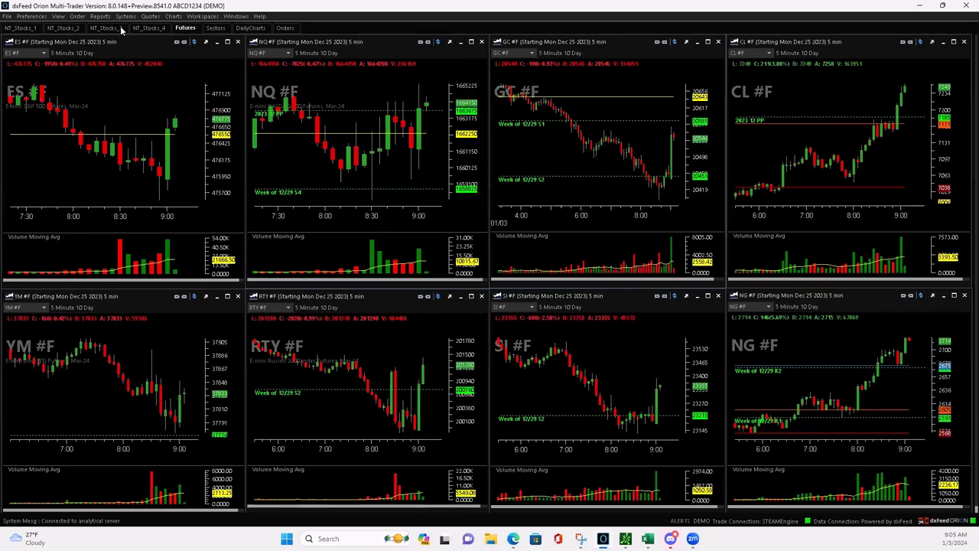
pyautogui.click(11, 29)
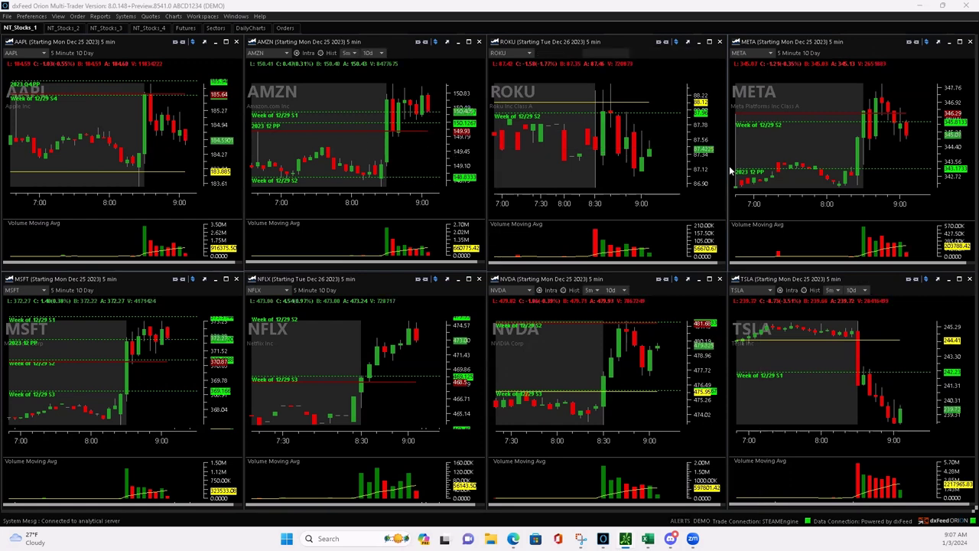
# Step: Switch to the NT_Stocks_2 grid, then on to the NT_Stocks_3 AMD–MU charts
pyautogui.click(63, 28)
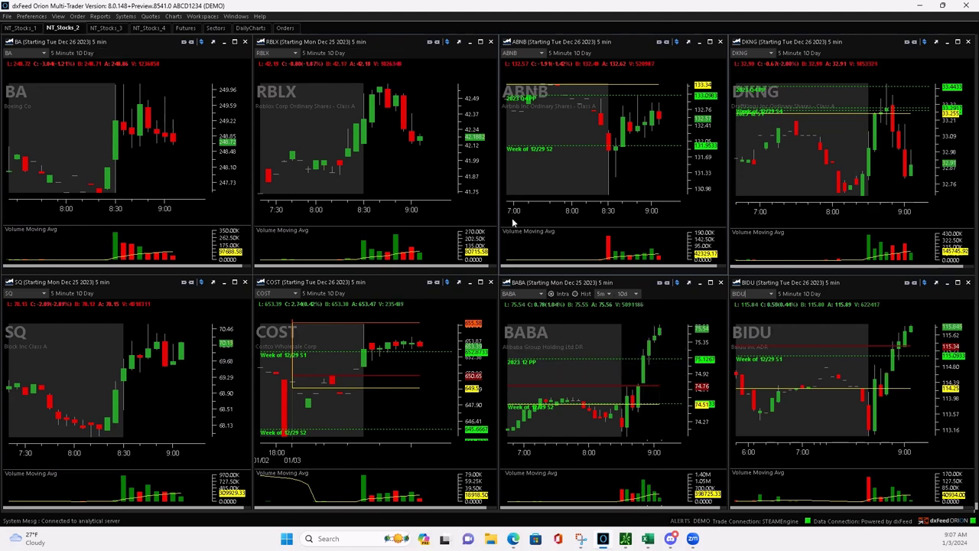
pyautogui.click(106, 28)
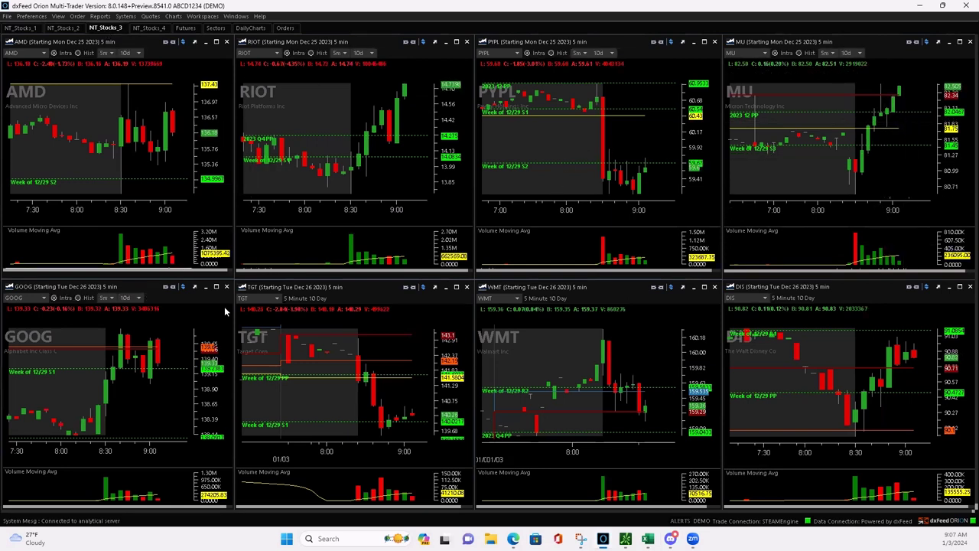
pyautogui.click(31, 29)
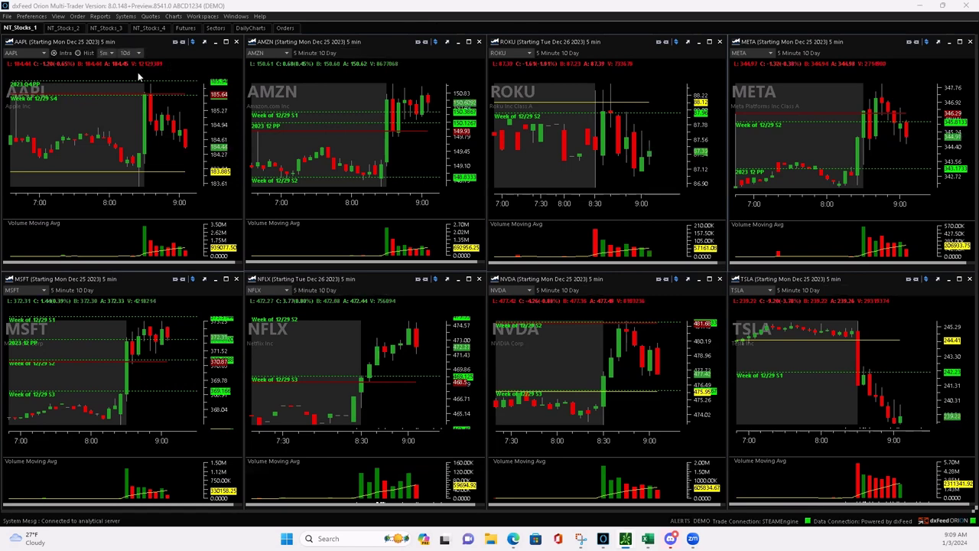
pyautogui.click(62, 28)
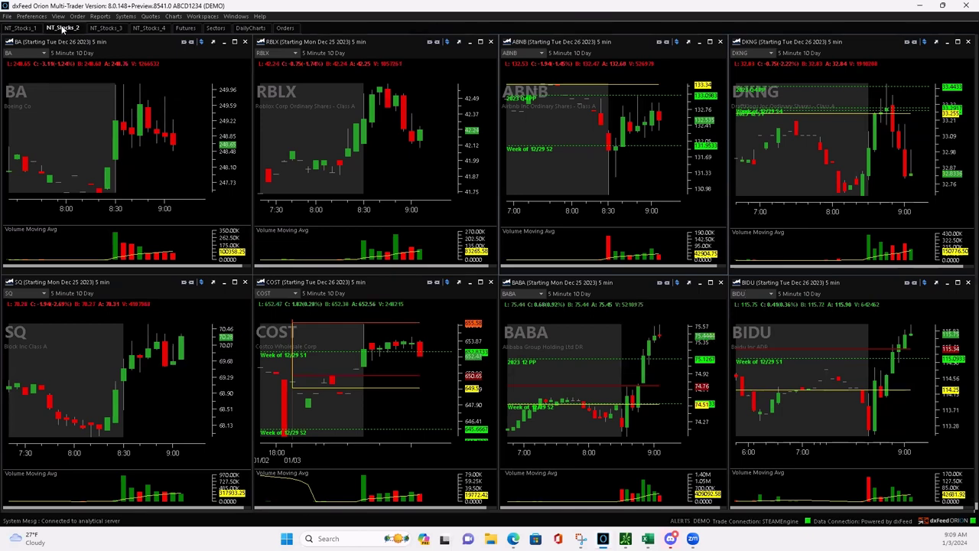
pyautogui.click(102, 28)
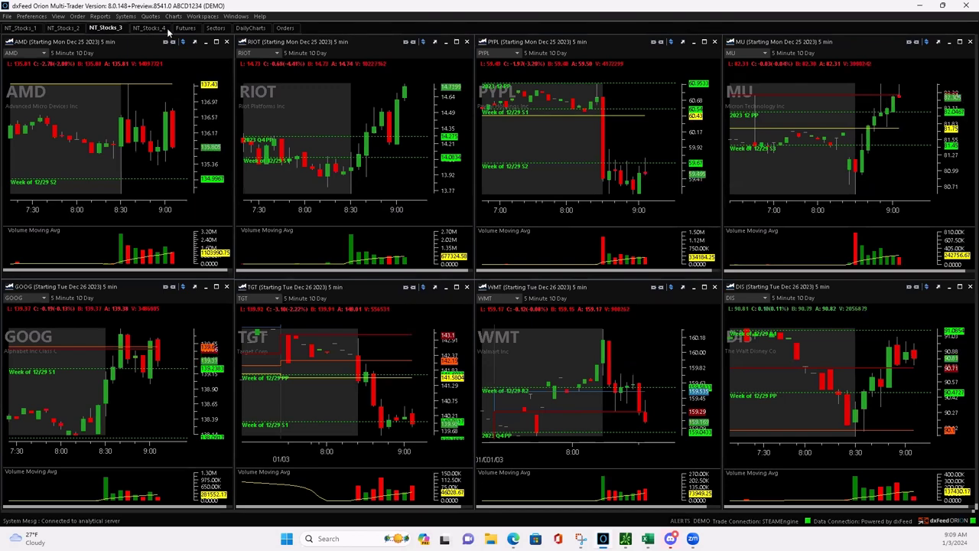
pyautogui.click(150, 28)
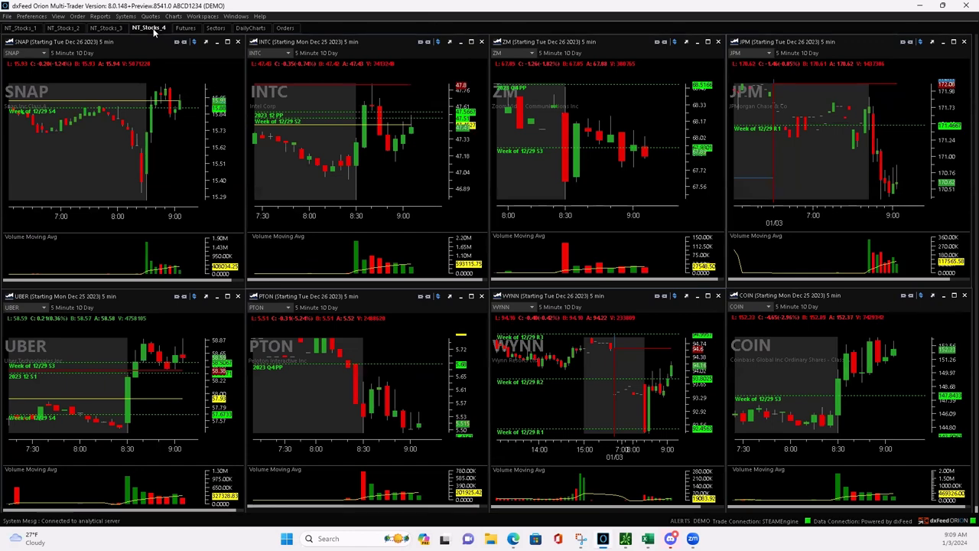
pyautogui.click(105, 28)
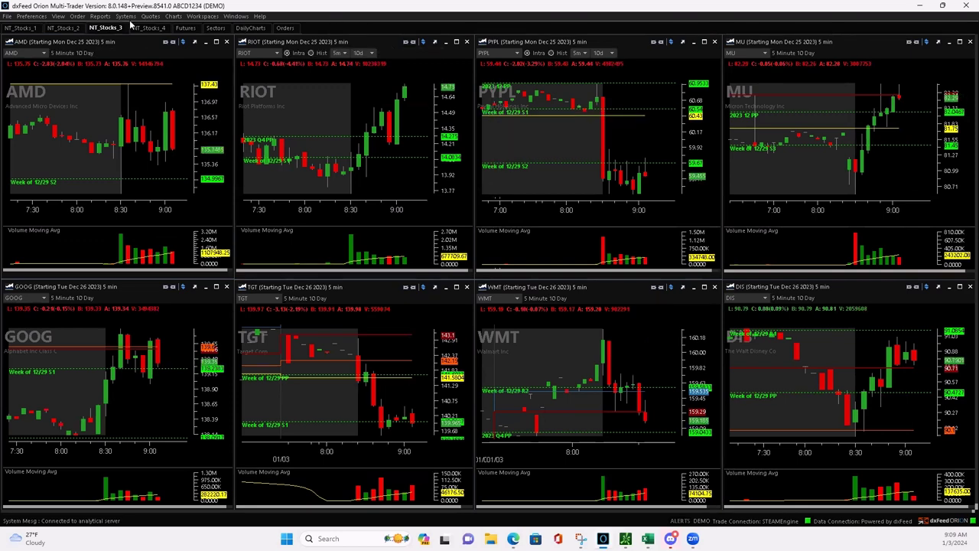
pyautogui.click(20, 27)
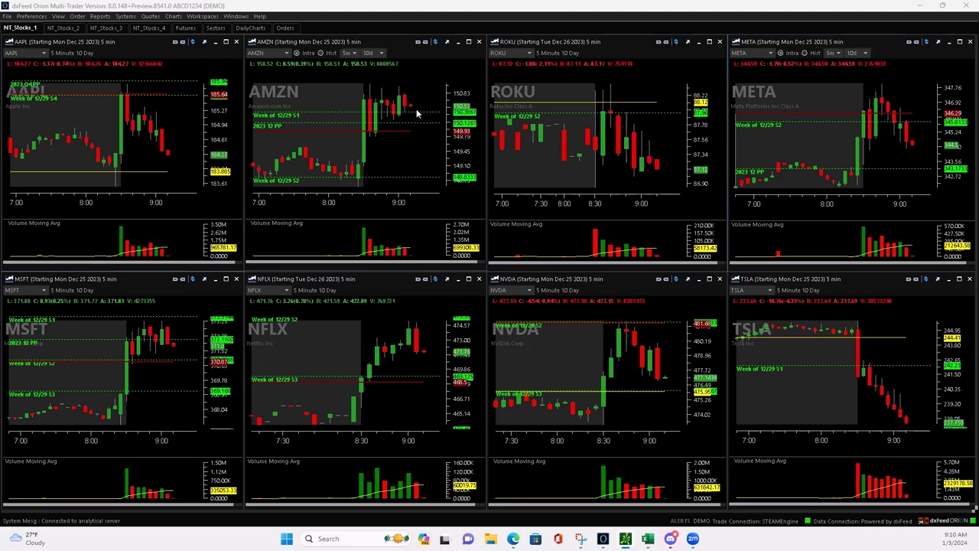
# Step: Display the Futures grid with ES, NQ, GC, CL, YM, RTY, SI and NG charts
pyautogui.click(188, 27)
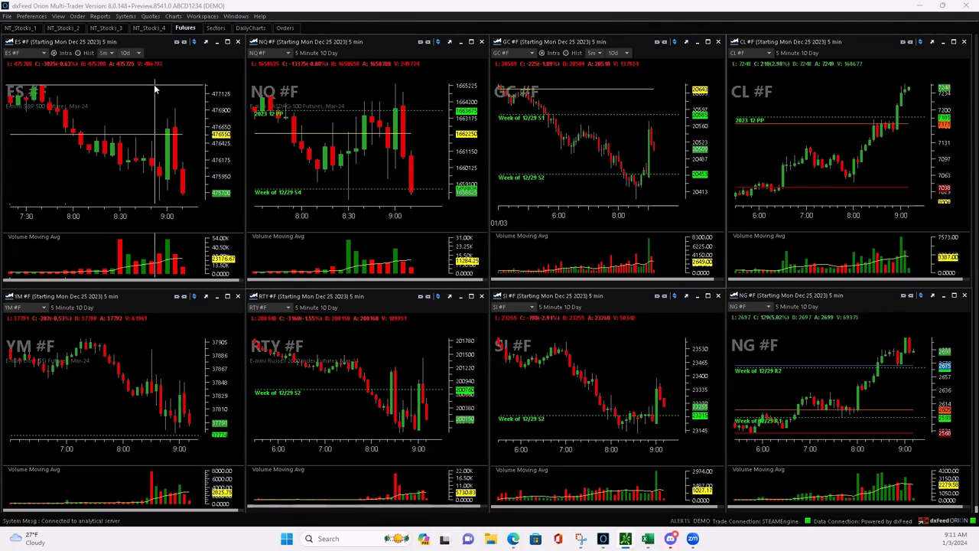
# Step: Return to the NT_Stocks_1 stock grid, where TSLA has dropped to about 236.9
pyautogui.click(23, 29)
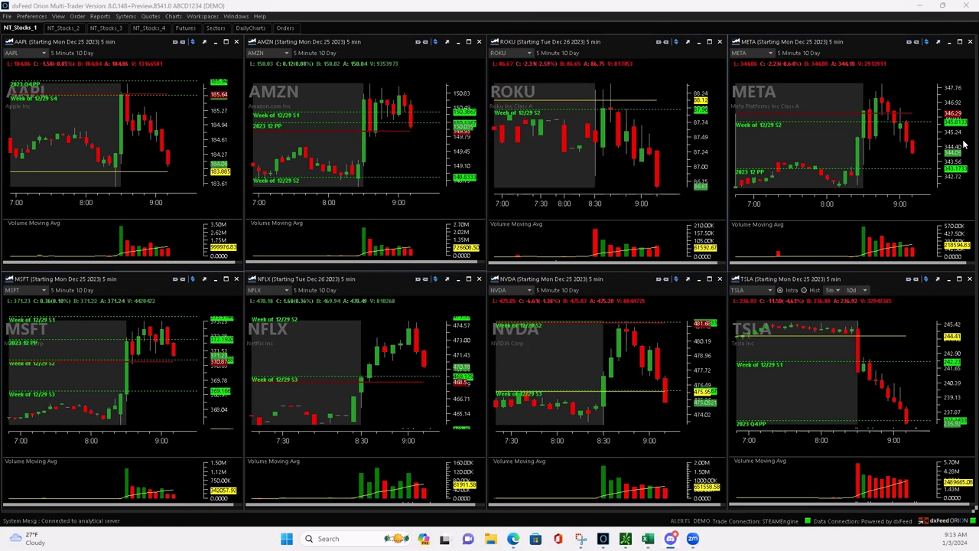
pyautogui.click(62, 27)
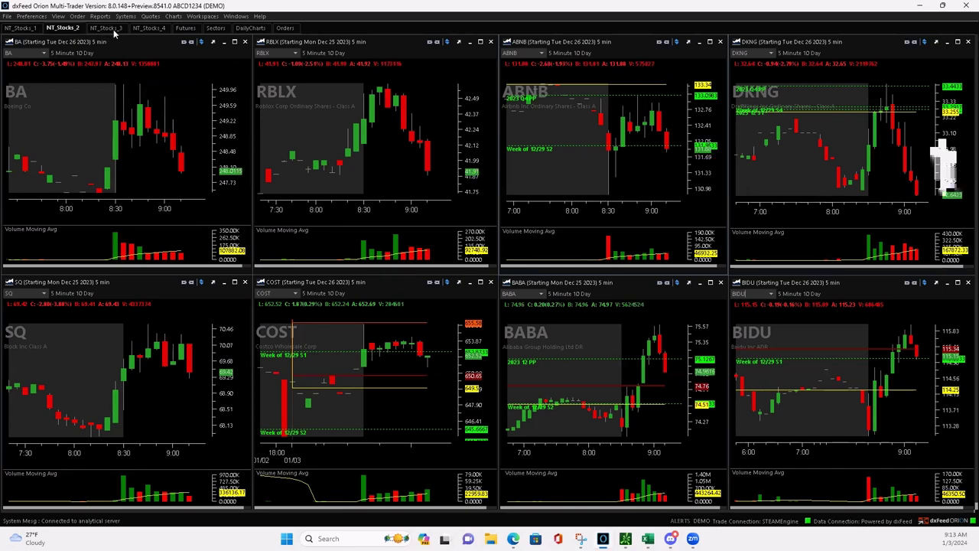
pyautogui.click(111, 28)
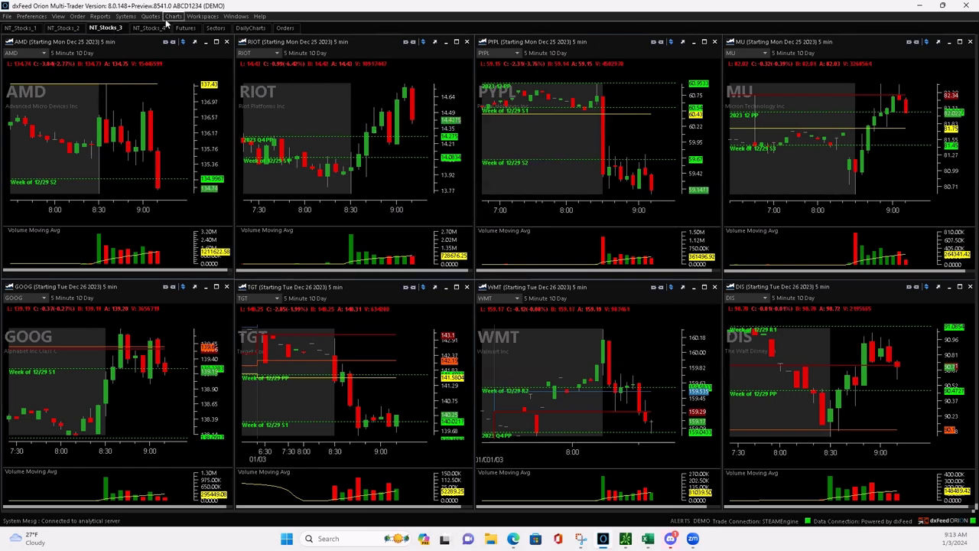
pyautogui.click(185, 28)
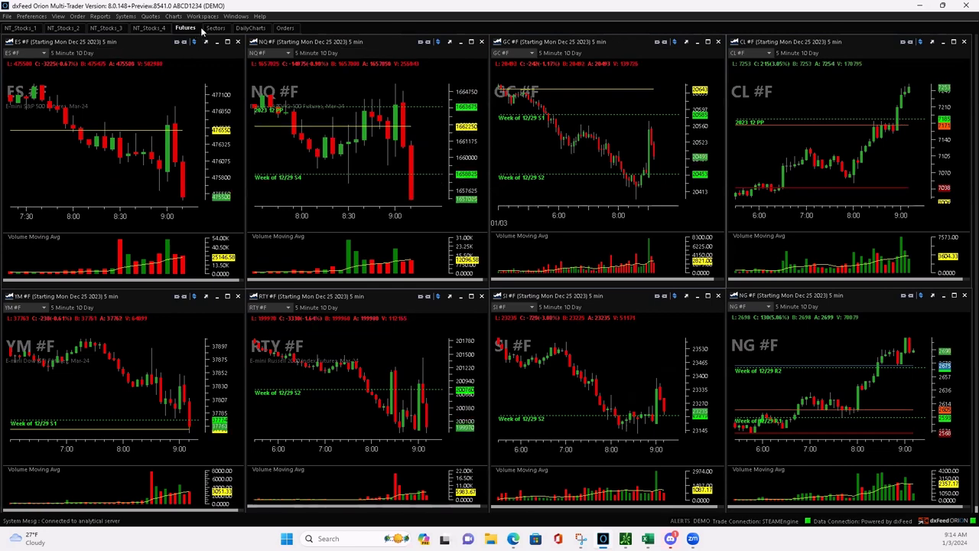
pyautogui.click(18, 27)
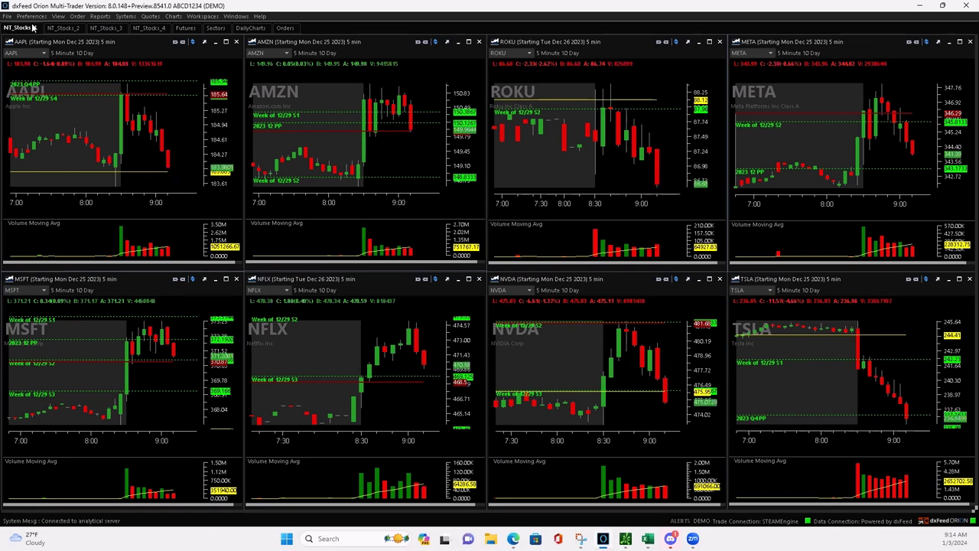
pyautogui.click(62, 29)
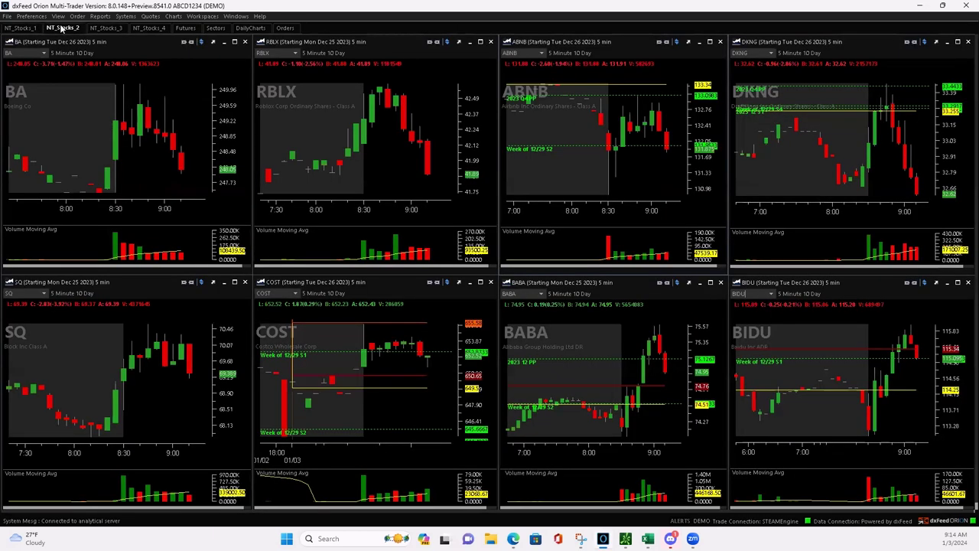
pyautogui.click(104, 28)
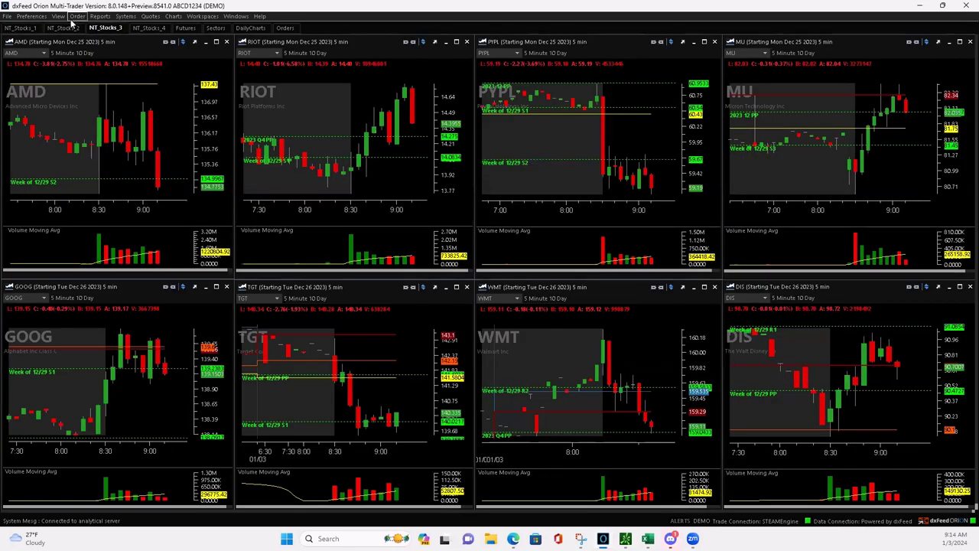
pyautogui.click(29, 27)
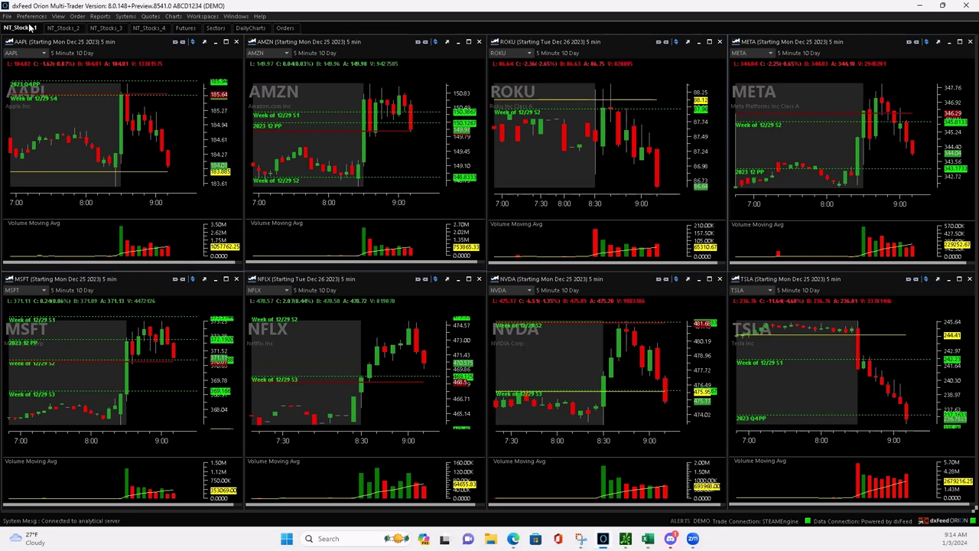
pyautogui.click(153, 27)
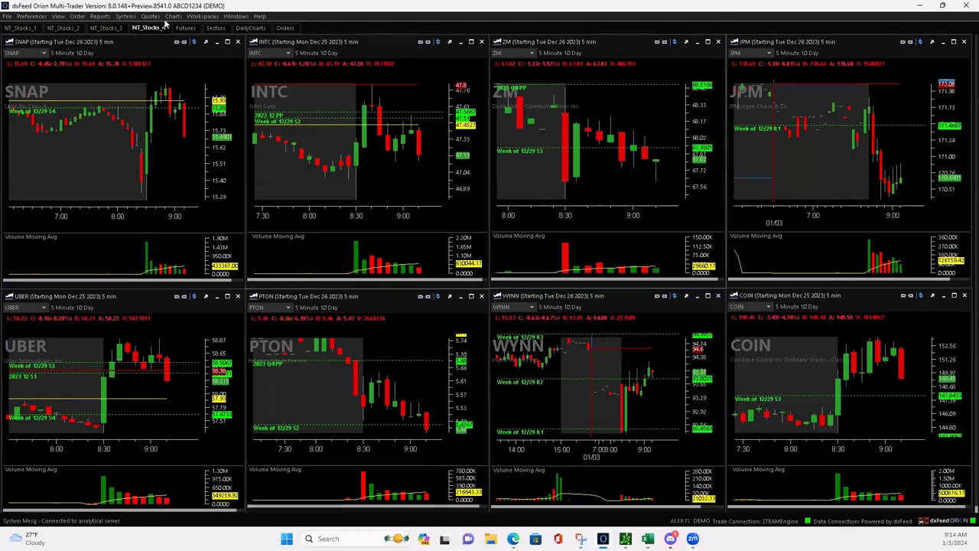
pyautogui.click(189, 29)
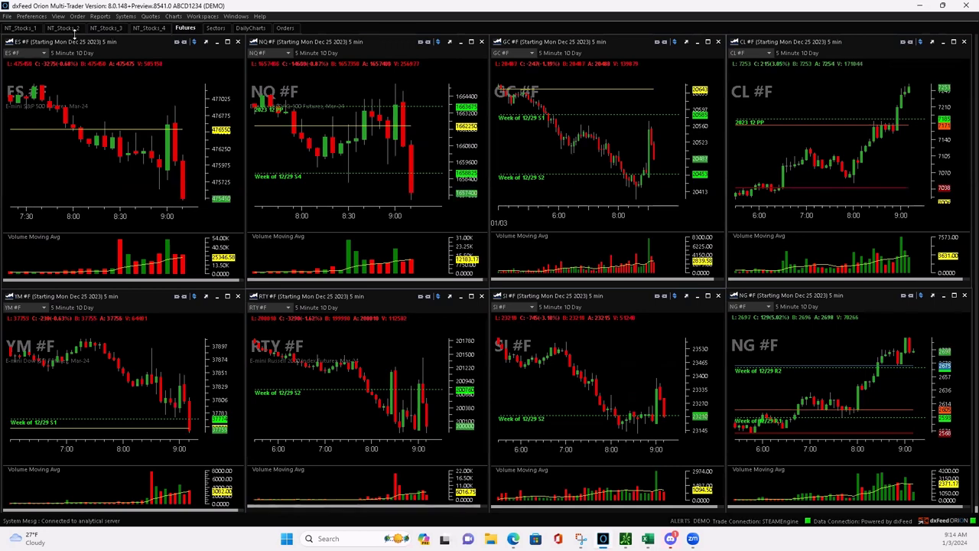
pyautogui.click(35, 28)
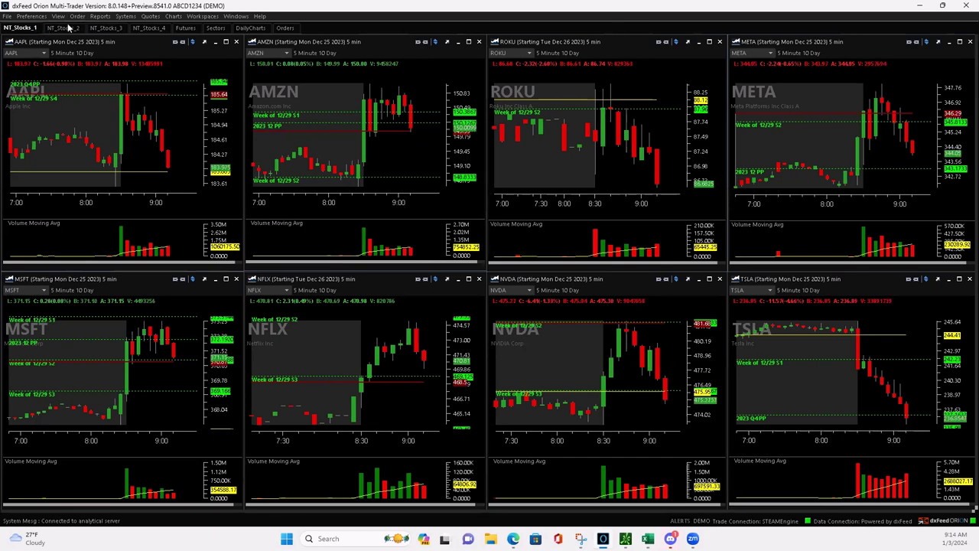
pyautogui.click(67, 28)
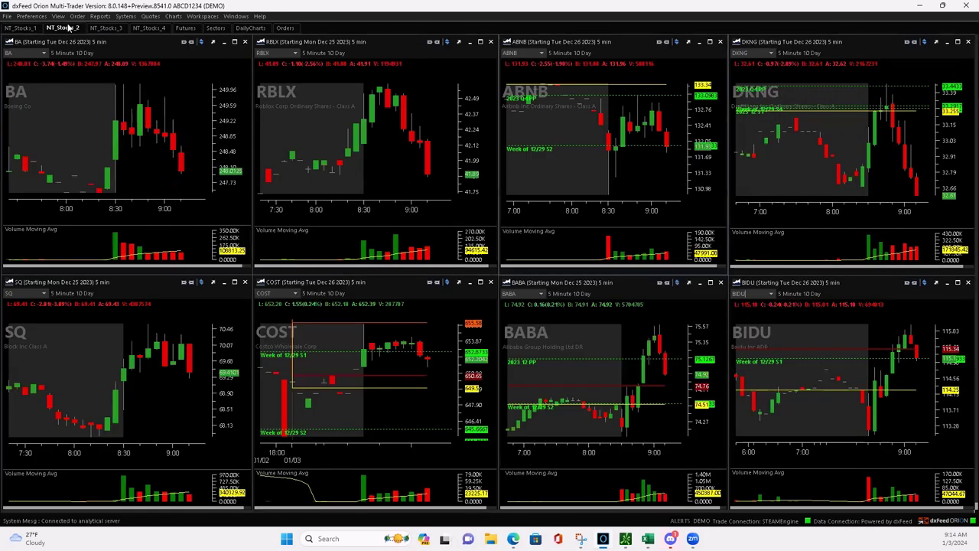
pyautogui.click(107, 27)
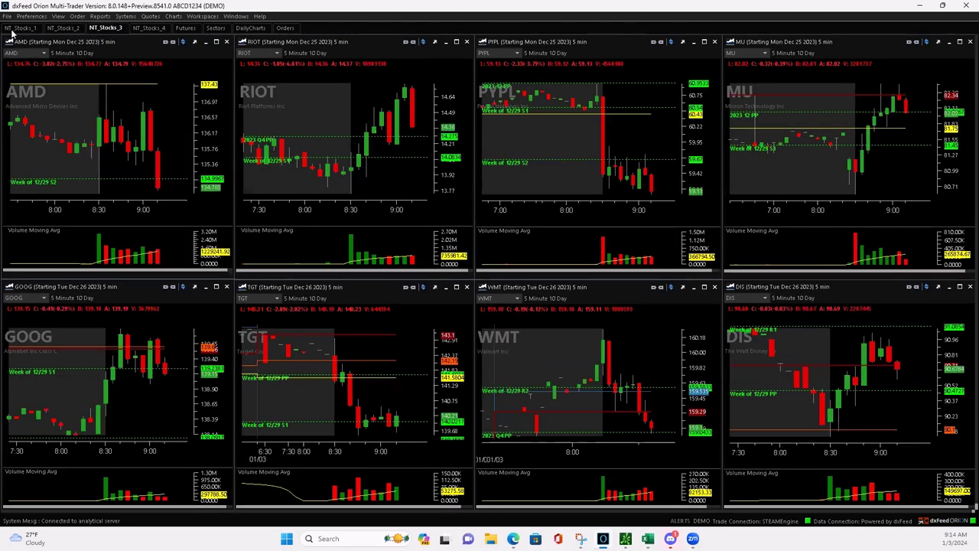
pyautogui.click(18, 28)
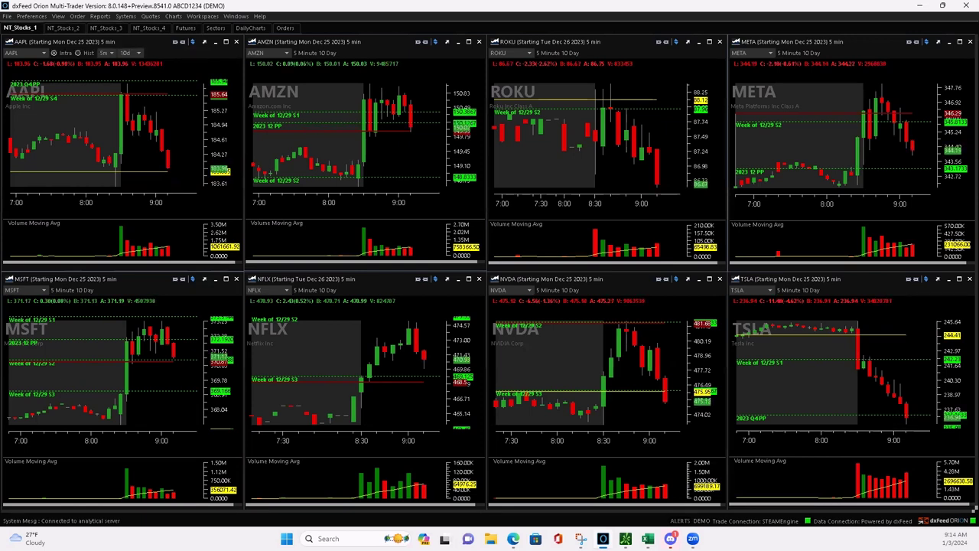
# Step: Look over the AAPL, AMZN, ROKU and META charts, with ROKU sliding to about 86.5
pyautogui.moveTo(91, 53)
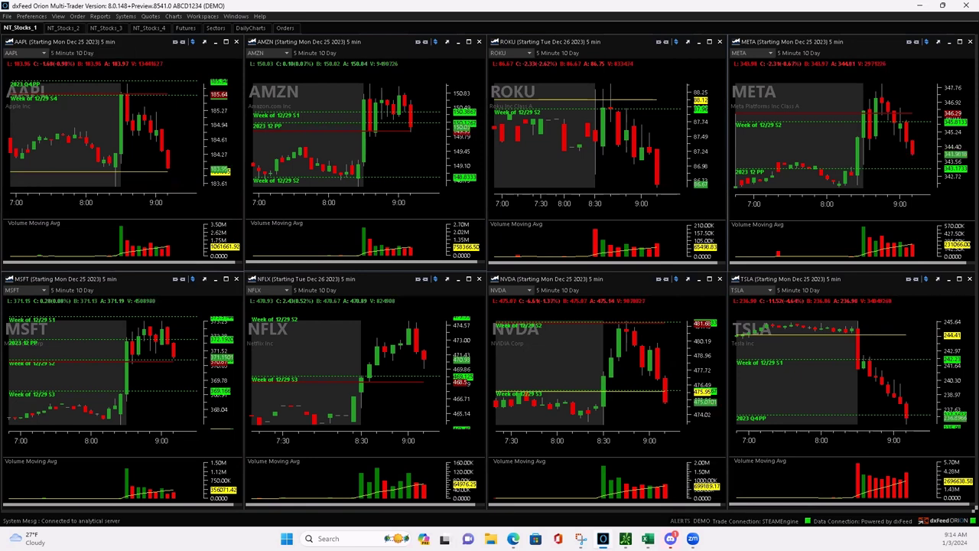
pyautogui.moveTo(272, 169)
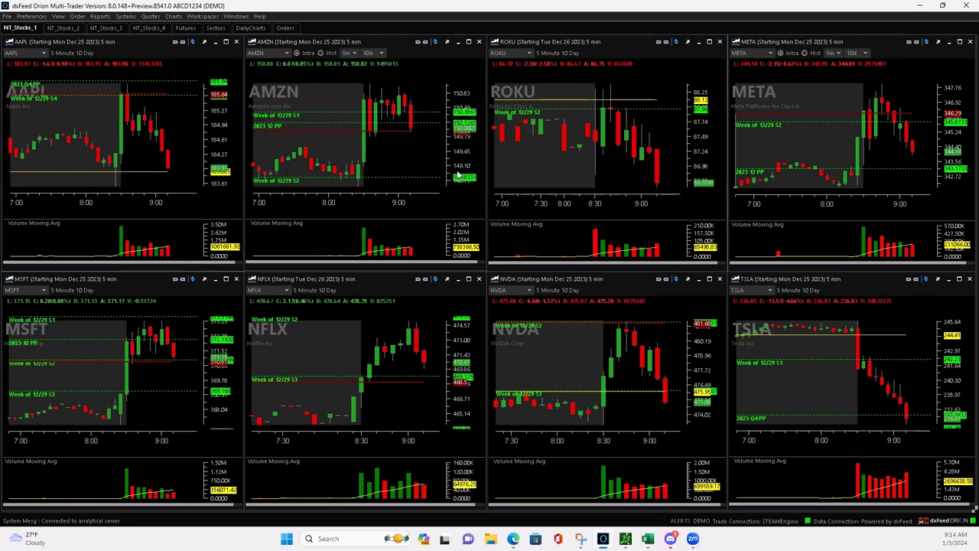
pyautogui.moveTo(598, 159)
pyautogui.moveTo(831, 141)
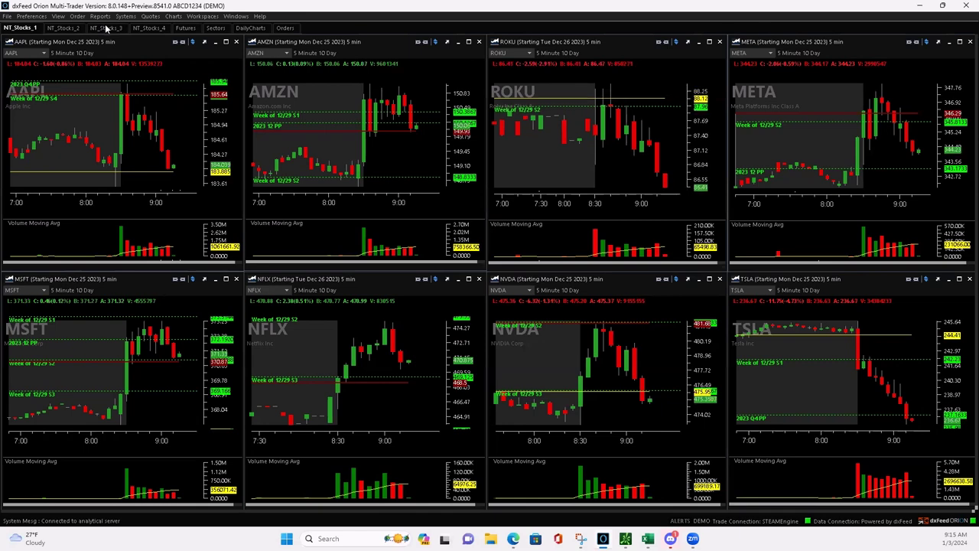
# Step: Flip between the NT_Stocks_1, NT_Stocks_2 and NT_Stocks_3 grids, ending on NT_Stocks_1
pyautogui.click(67, 28)
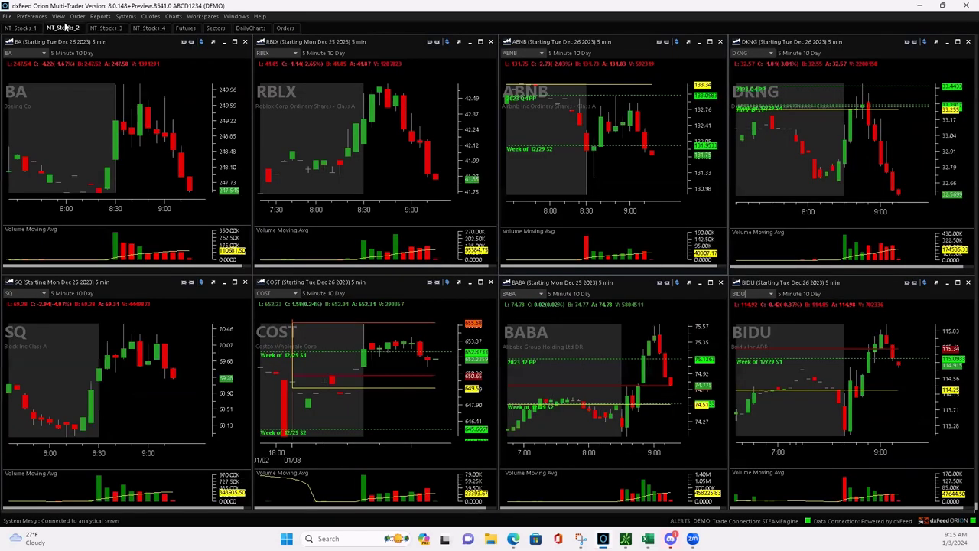
pyautogui.click(22, 29)
pyautogui.click(56, 28)
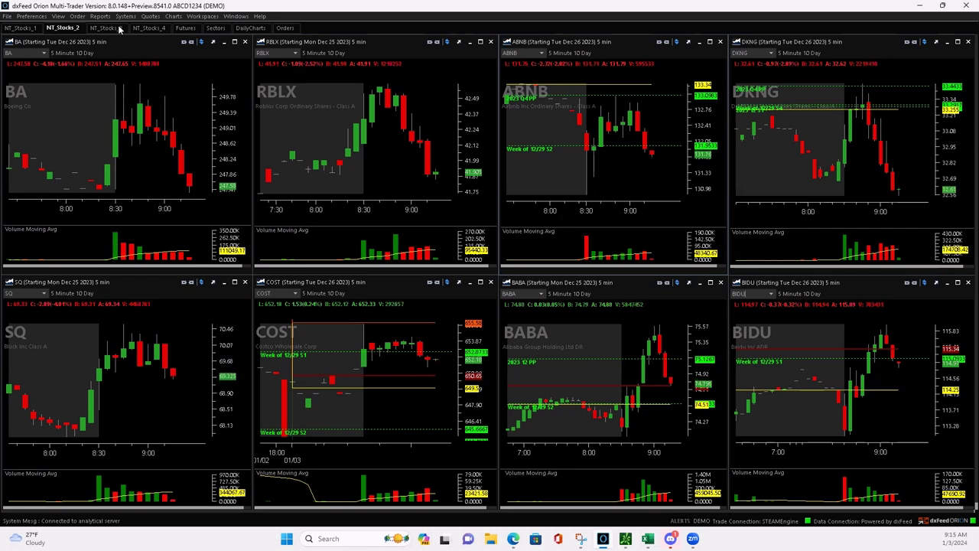
pyautogui.click(30, 28)
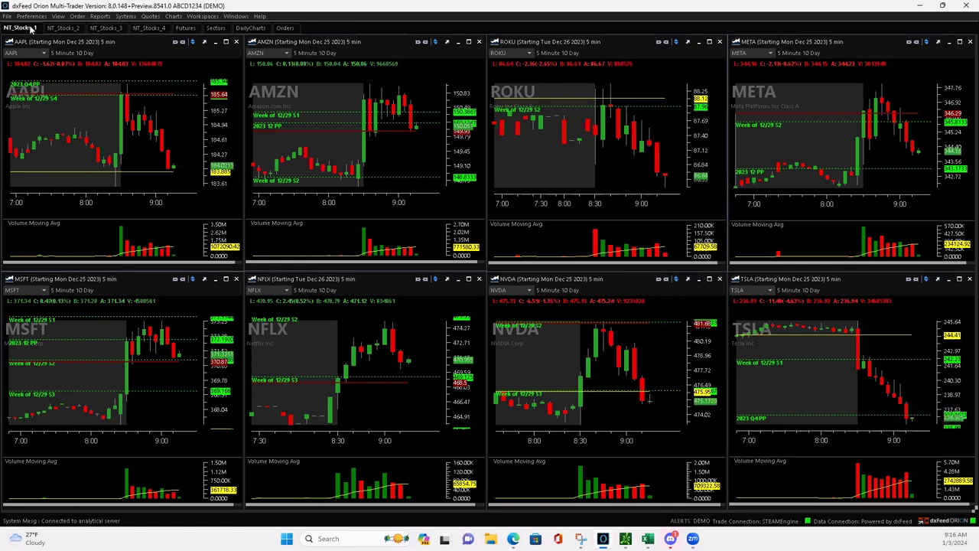
pyautogui.click(73, 28)
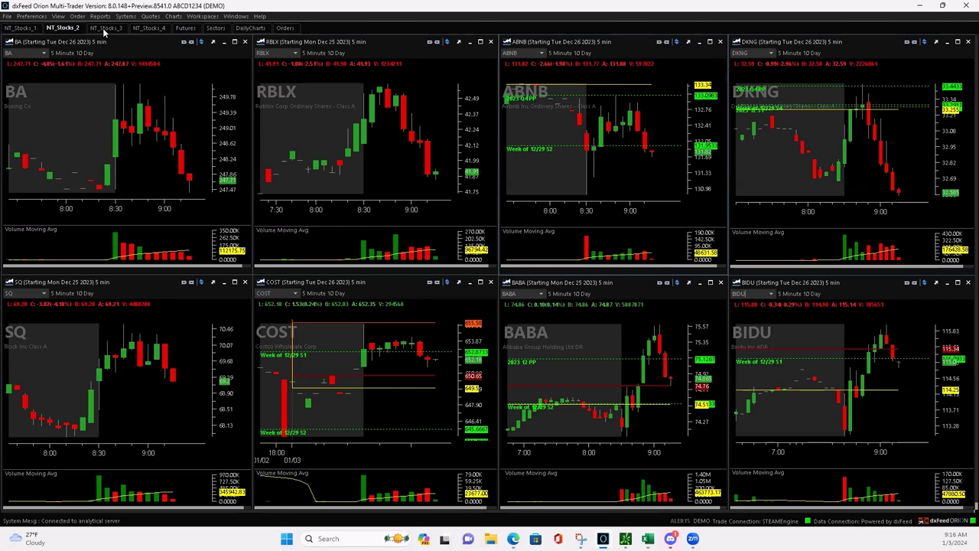
pyautogui.click(105, 28)
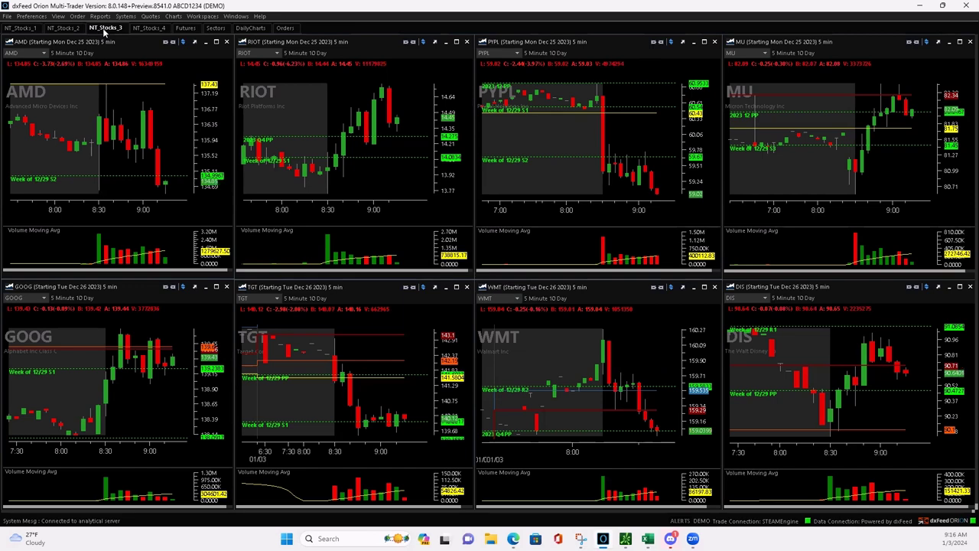
pyautogui.click(20, 28)
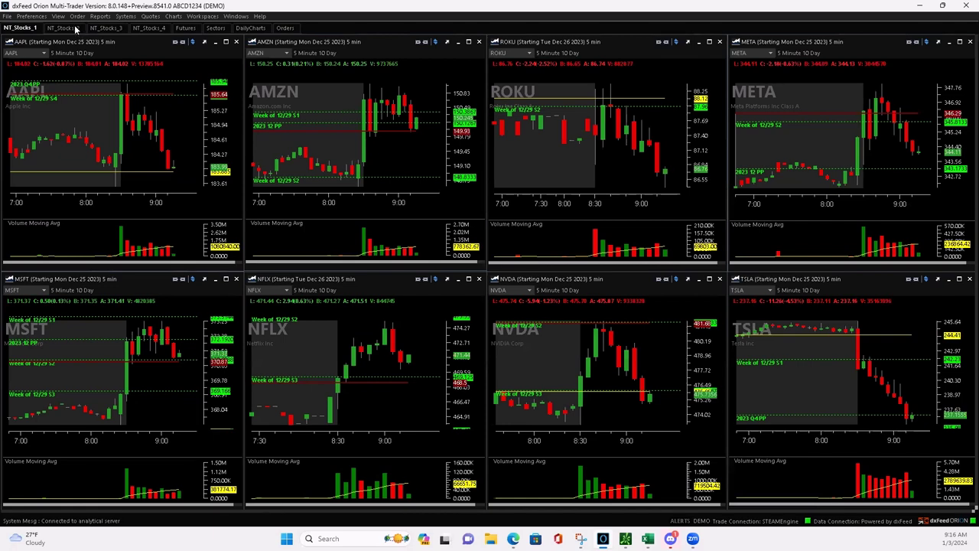
# Step: Cycle through NT_Stocks_2, 3 and 4, check the ZM and SNAP charts, then return to NT_Stocks_1
pyautogui.click(74, 28)
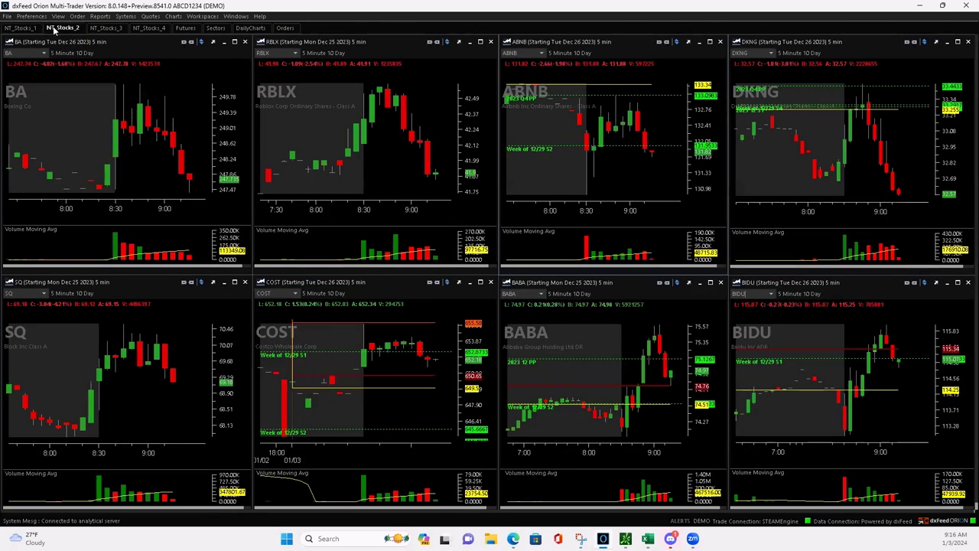
pyautogui.click(13, 29)
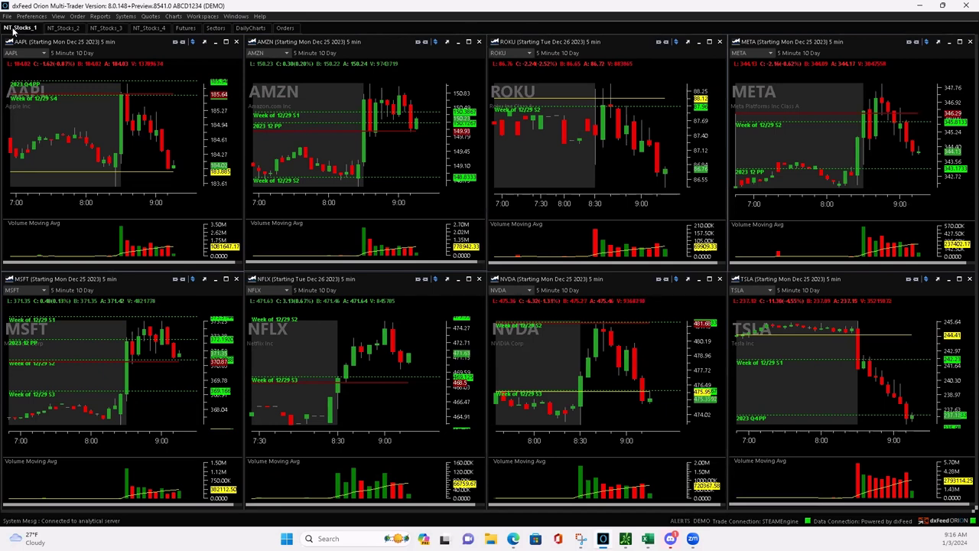
pyautogui.click(65, 26)
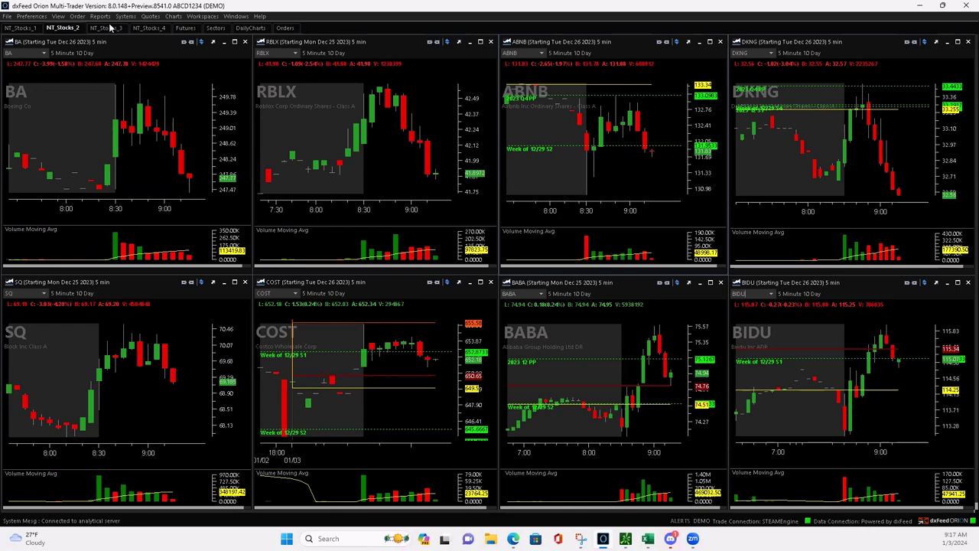
pyautogui.click(107, 27)
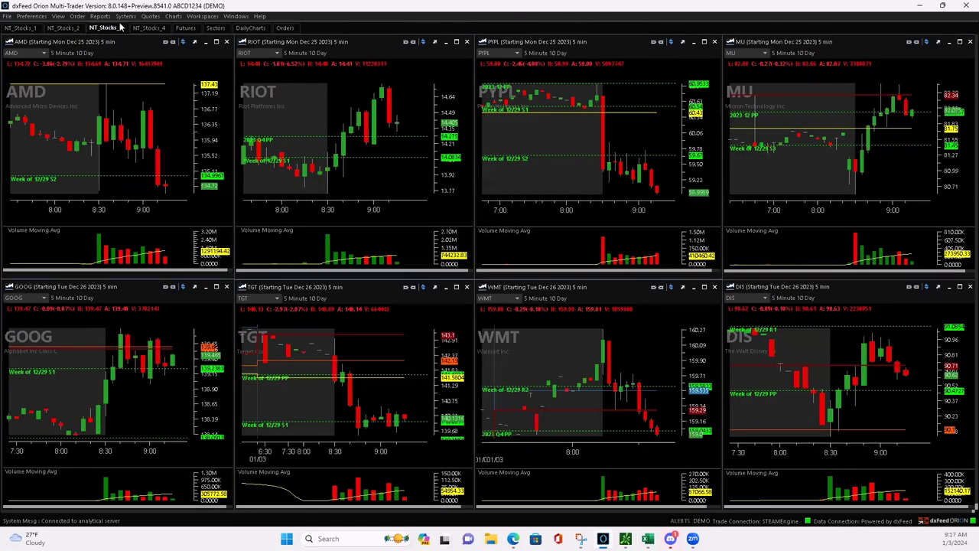
pyautogui.click(138, 28)
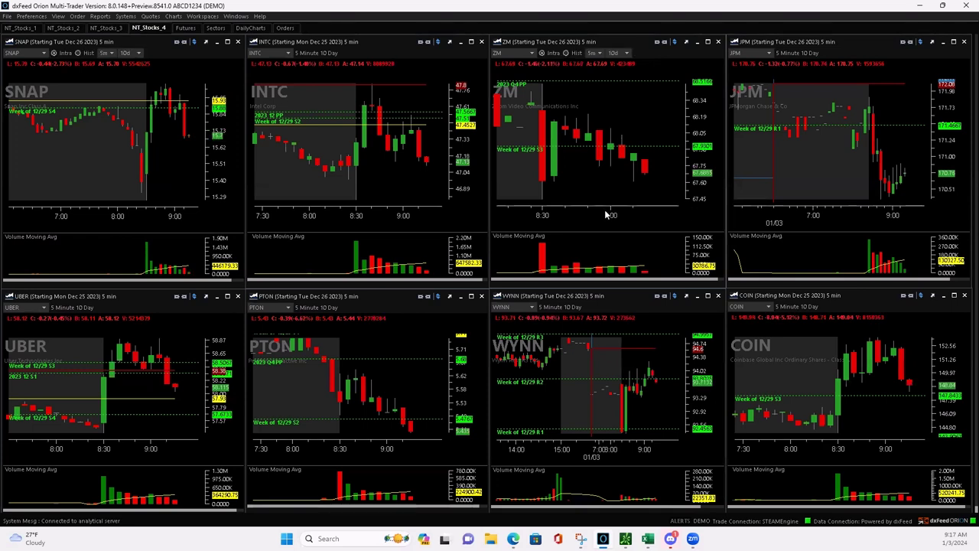
pyautogui.scroll(-2, 604, 209)
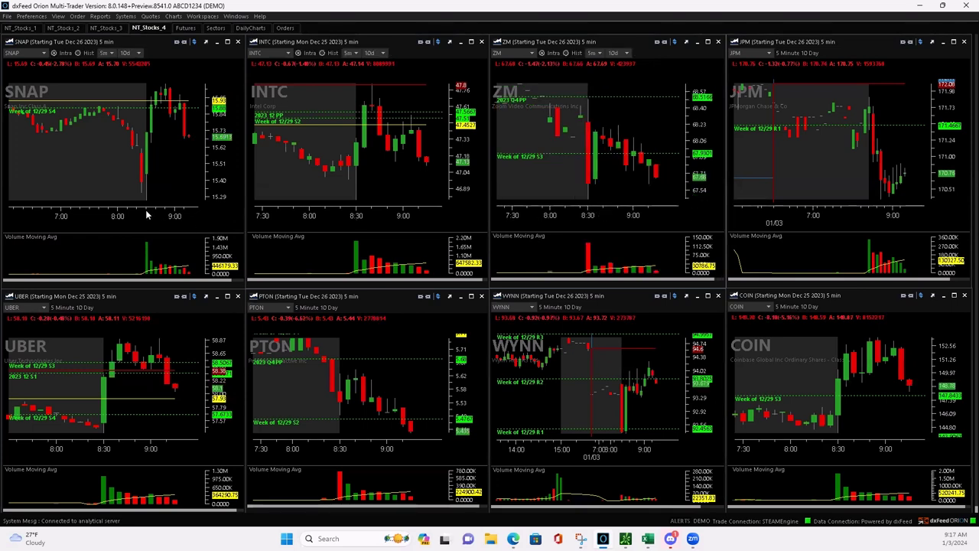
pyautogui.scroll(2, 140, 212)
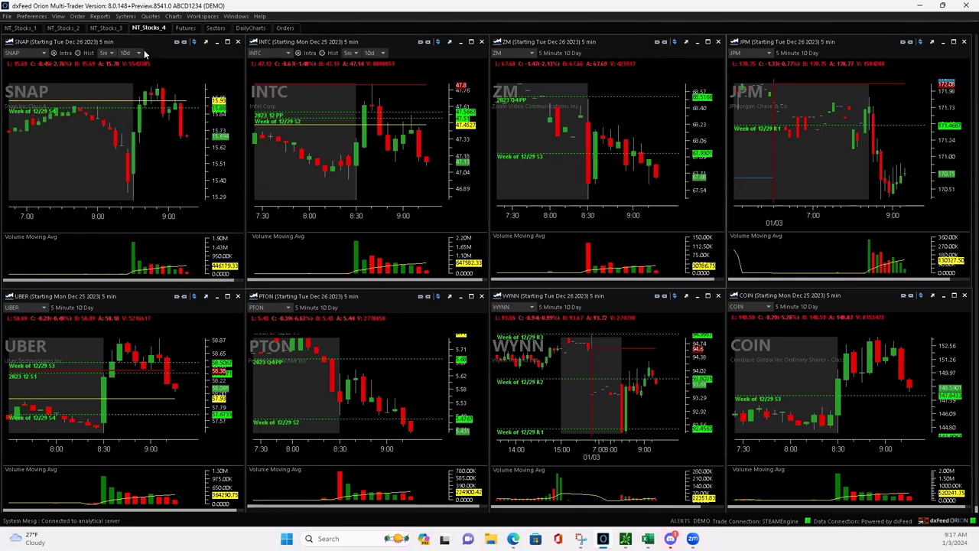
pyautogui.click(21, 27)
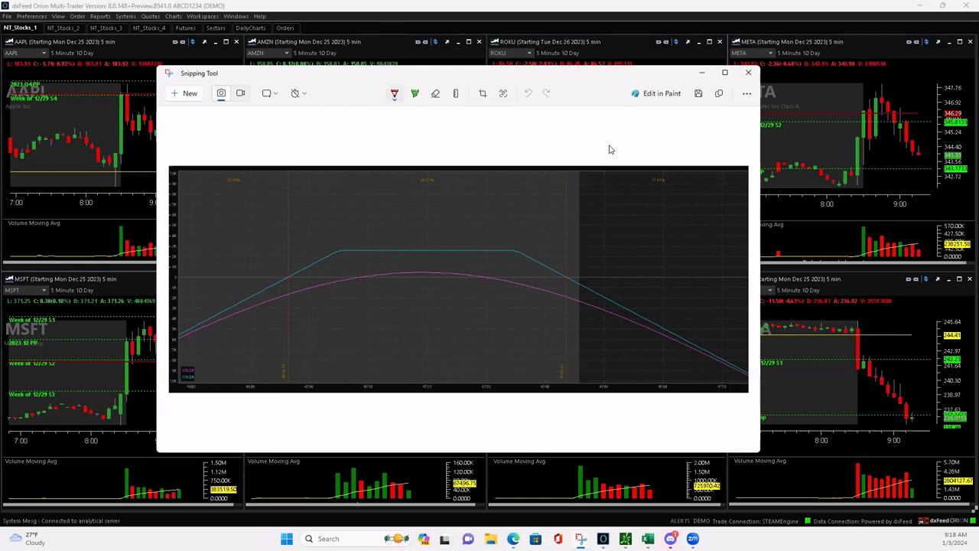
pyautogui.click(748, 72)
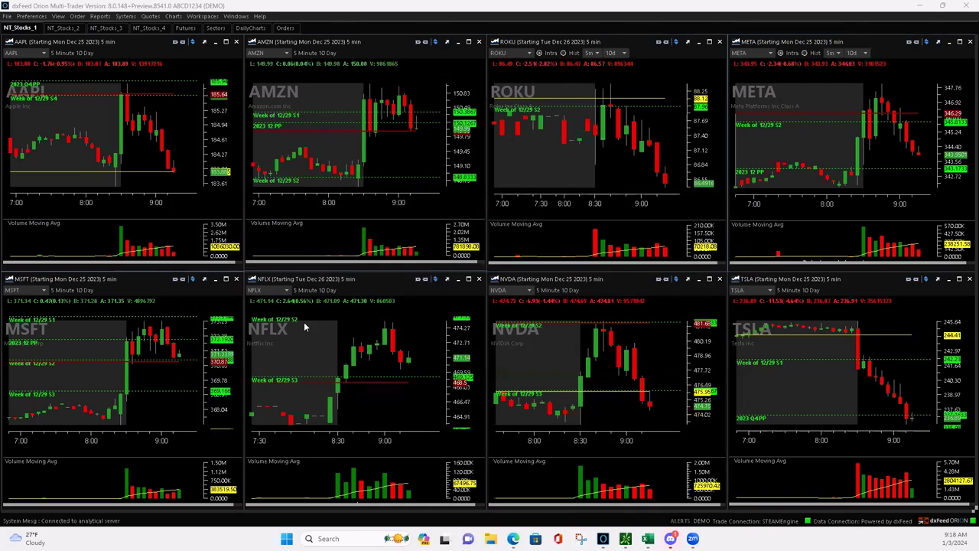
# Step: Zoom the ROKU chart out to start near 6:00, then glance at NT_Stocks_2 and come back
pyautogui.moveTo(321, 299)
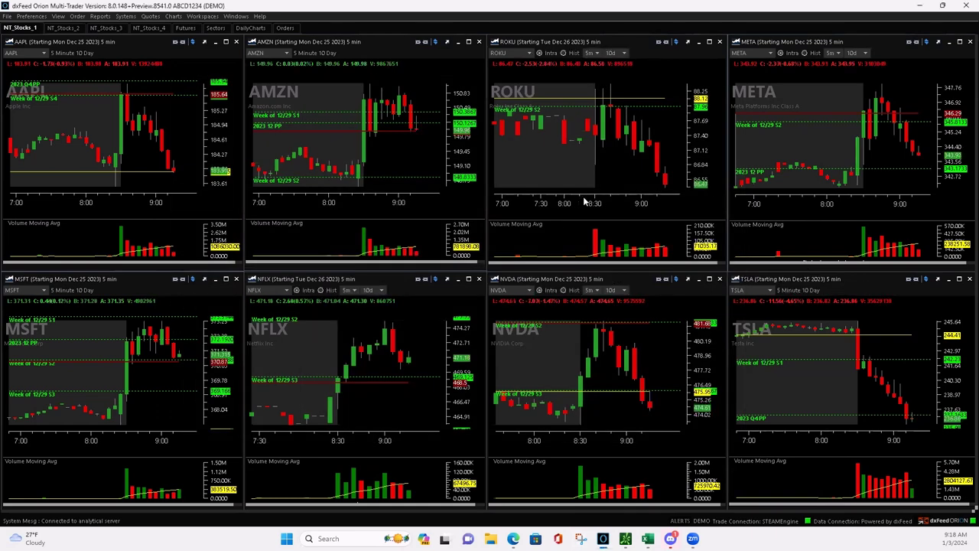
pyautogui.scroll(-2, 584, 202)
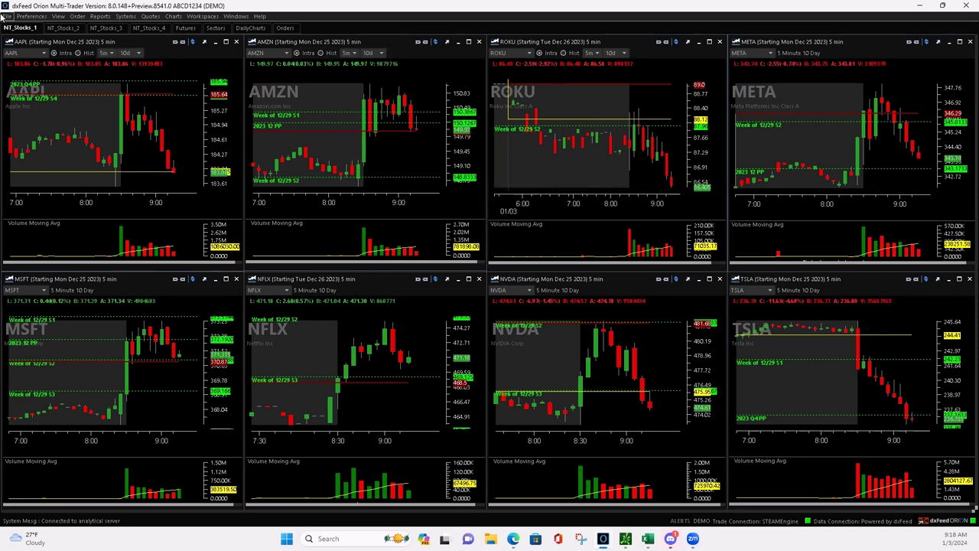
pyautogui.click(65, 28)
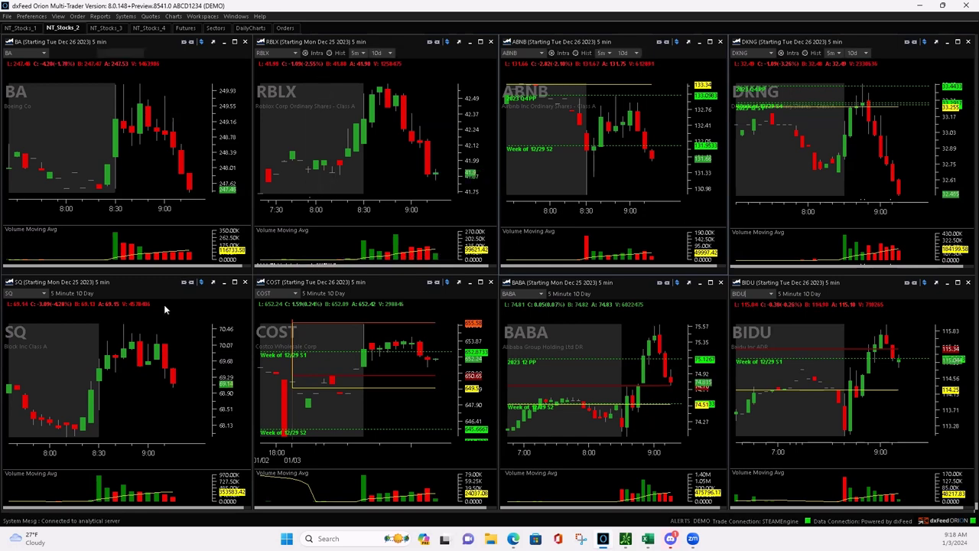
pyautogui.click(21, 28)
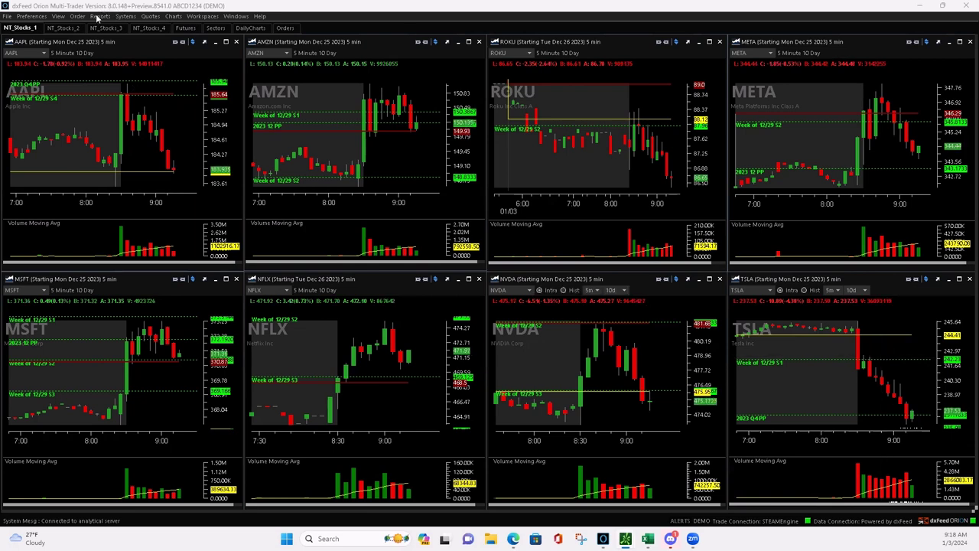
# Step: After a quick NT_Stocks_2 check, zoom ROKU back to 7:00–9:00 and reopen NT_Stocks_2
pyautogui.click(50, 30)
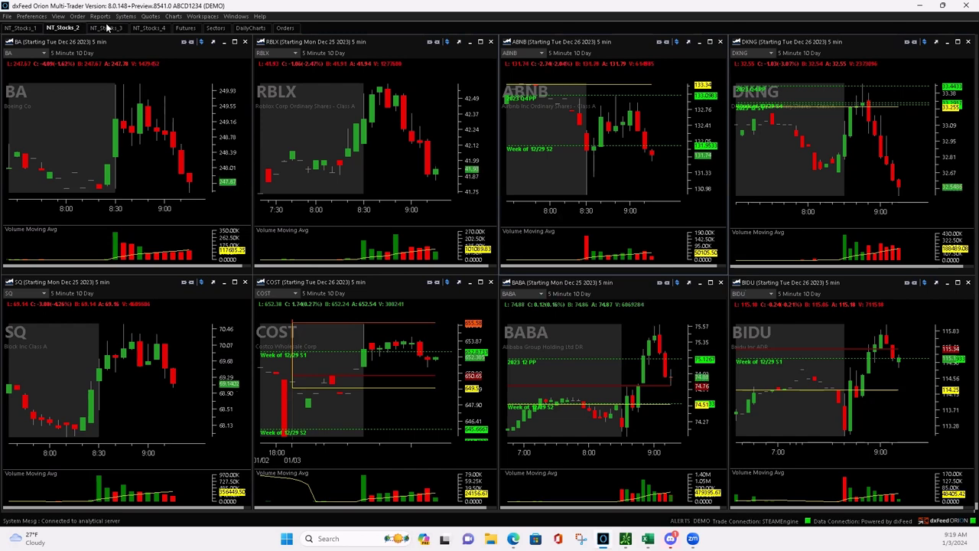
pyautogui.click(23, 28)
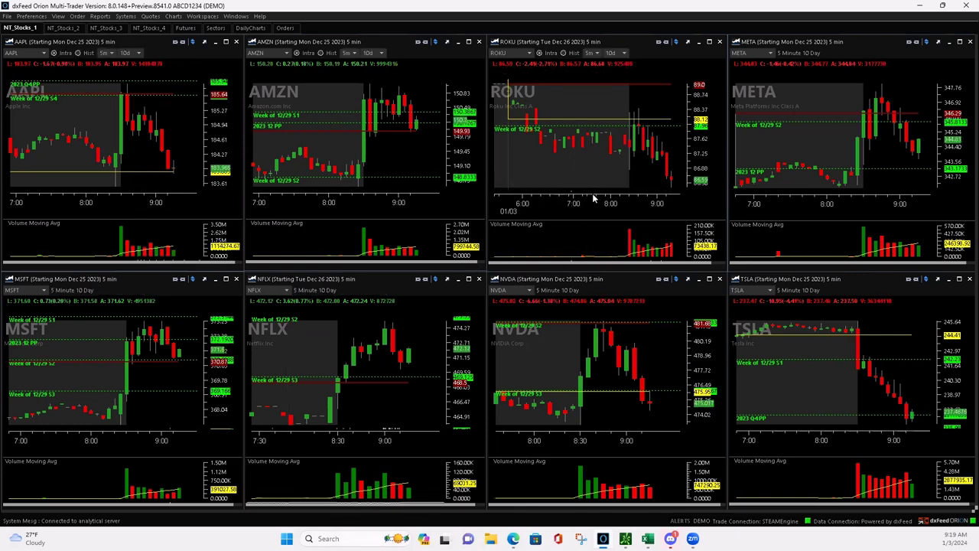
pyautogui.scroll(2, 593, 198)
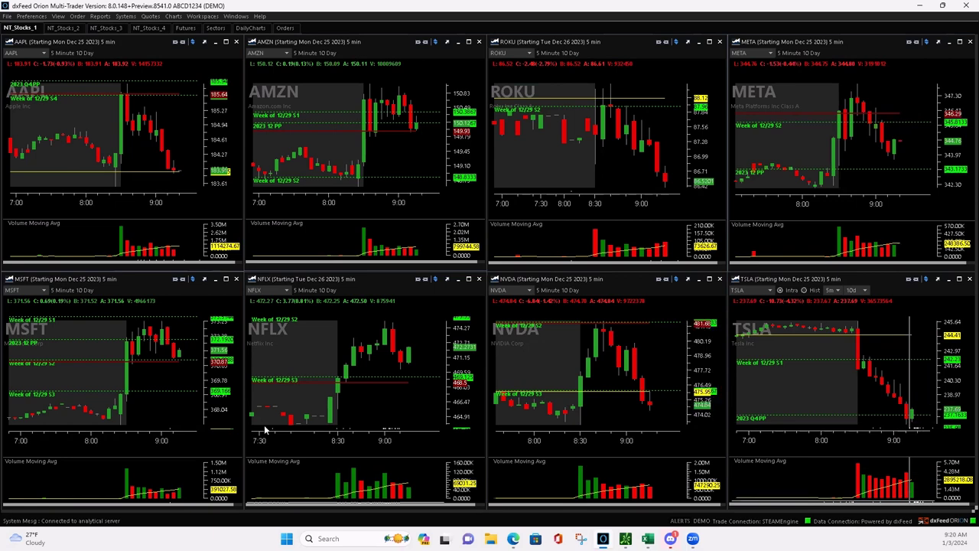
pyautogui.click(64, 28)
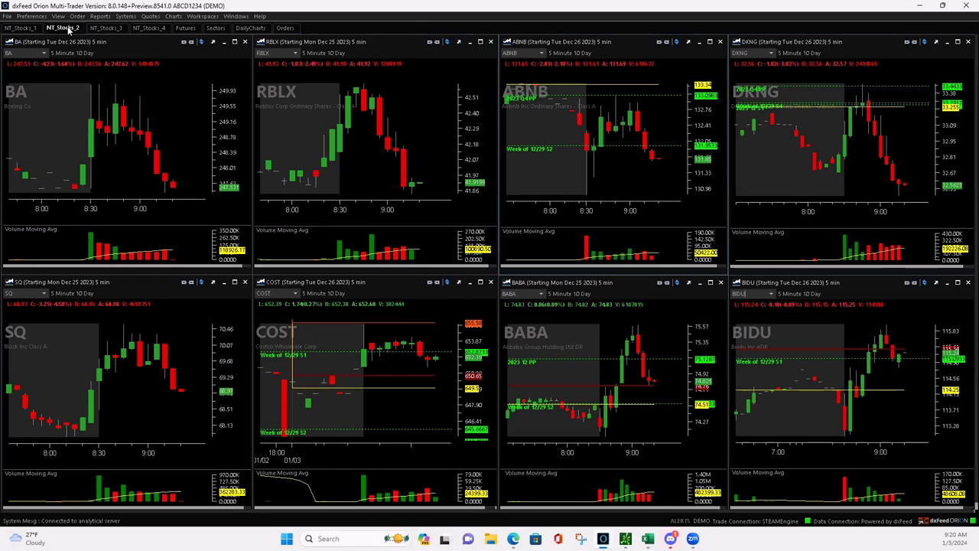
# Step: Check the ES, NQ, GC and CL futures charts, then return to NT_Stocks_1 with TSLA near 237
pyautogui.click(186, 29)
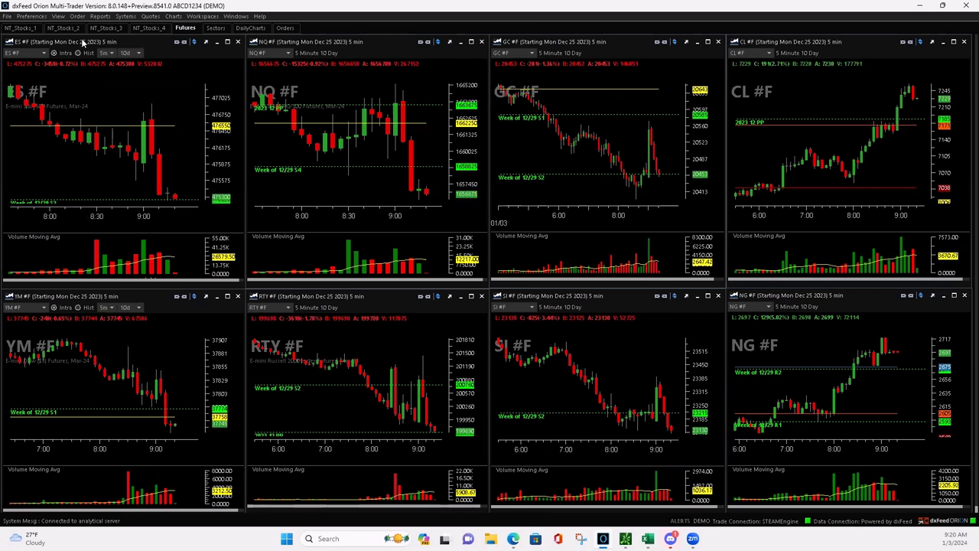
pyautogui.click(20, 27)
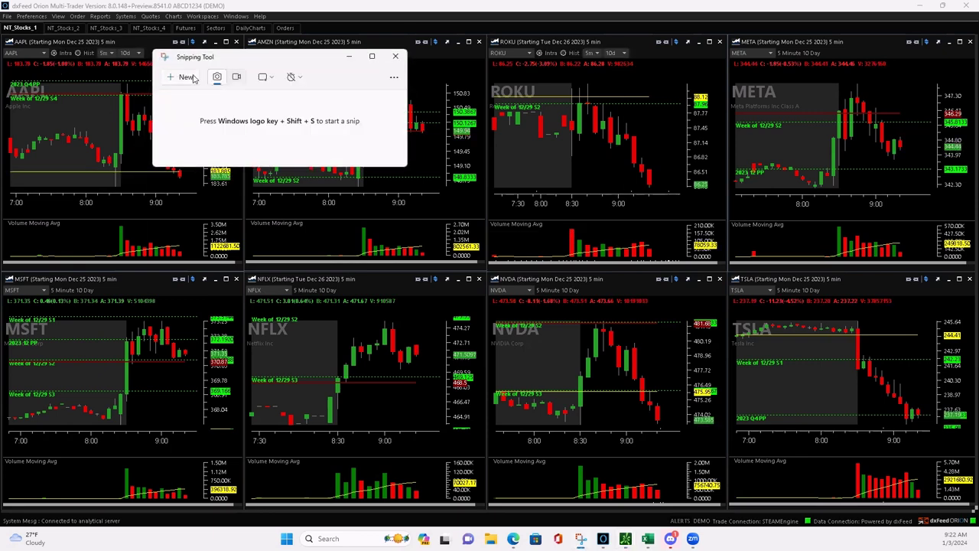
# Step: Copy the Snipping Tool capture to the clipboard and close the Snipping Tool window
pyautogui.click(188, 77)
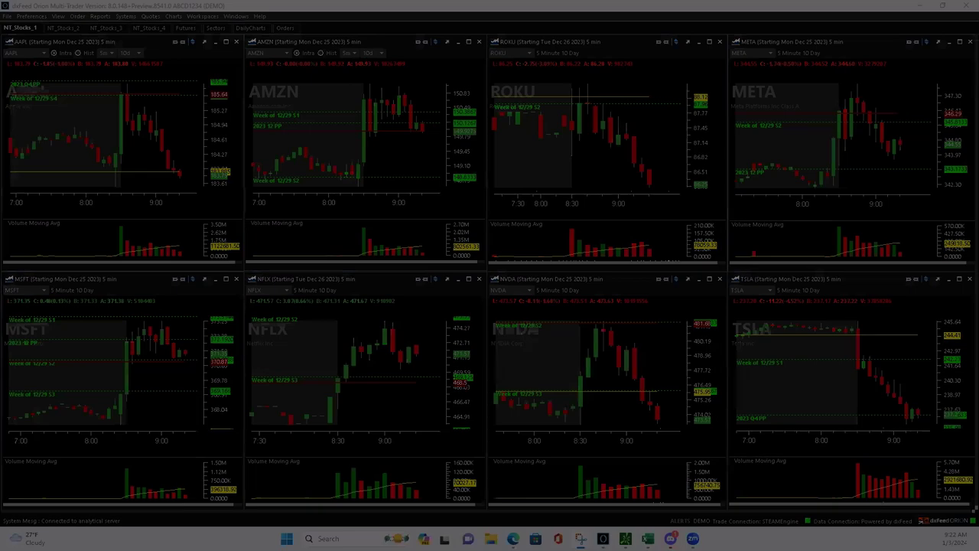
pyautogui.press('Escape')
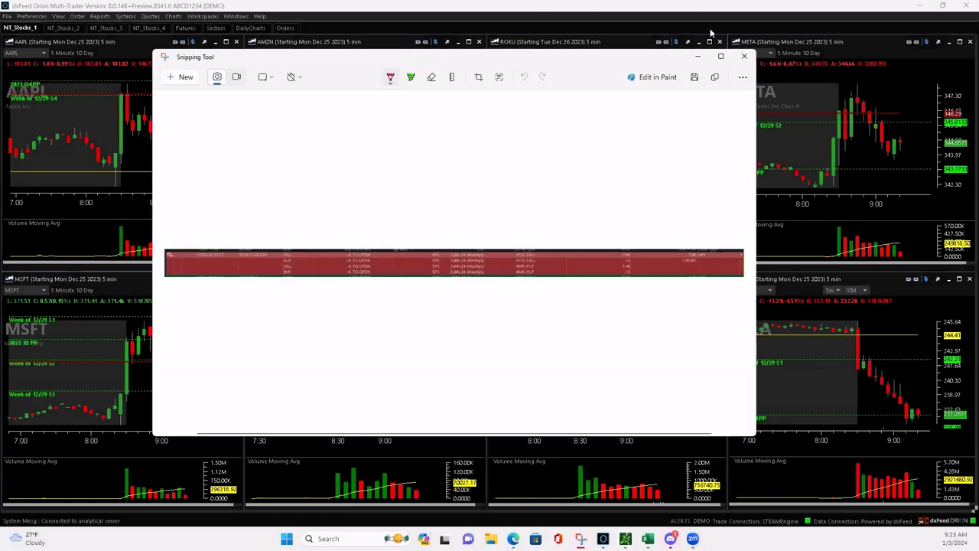
pyautogui.click(714, 76)
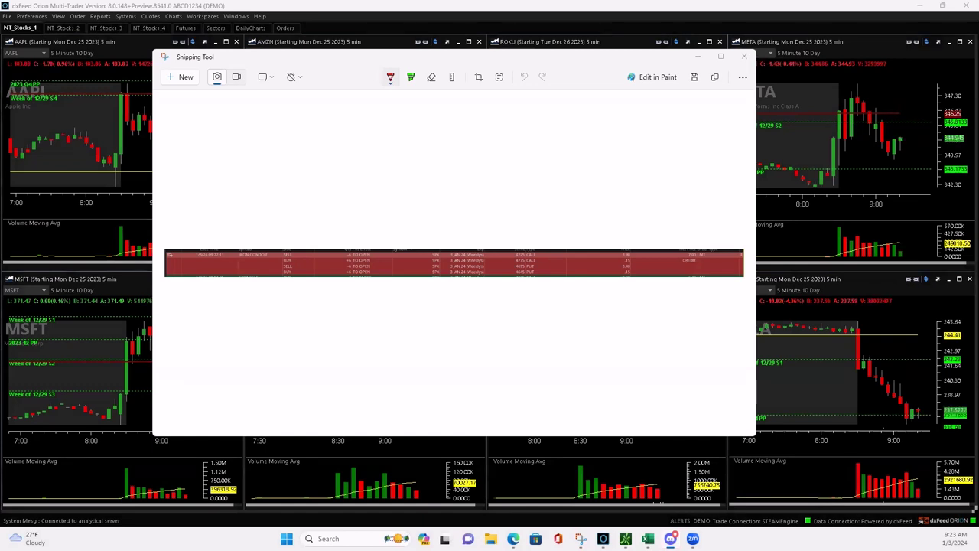
pyautogui.click(745, 56)
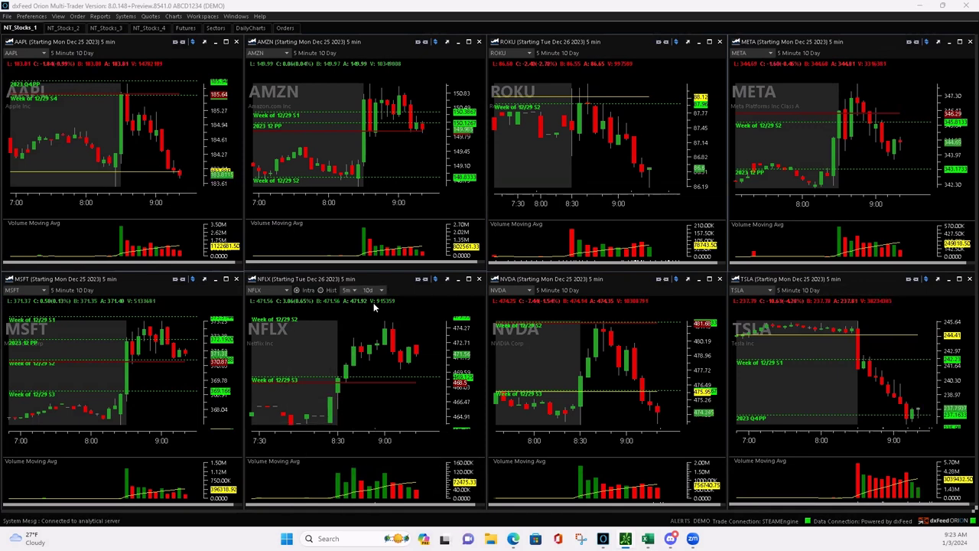
# Step: Alternate twice between the NT_Stocks_2 and NT_Stocks_1 grids, ending on NT_Stocks_1 with TSLA near 237.4
pyautogui.click(62, 28)
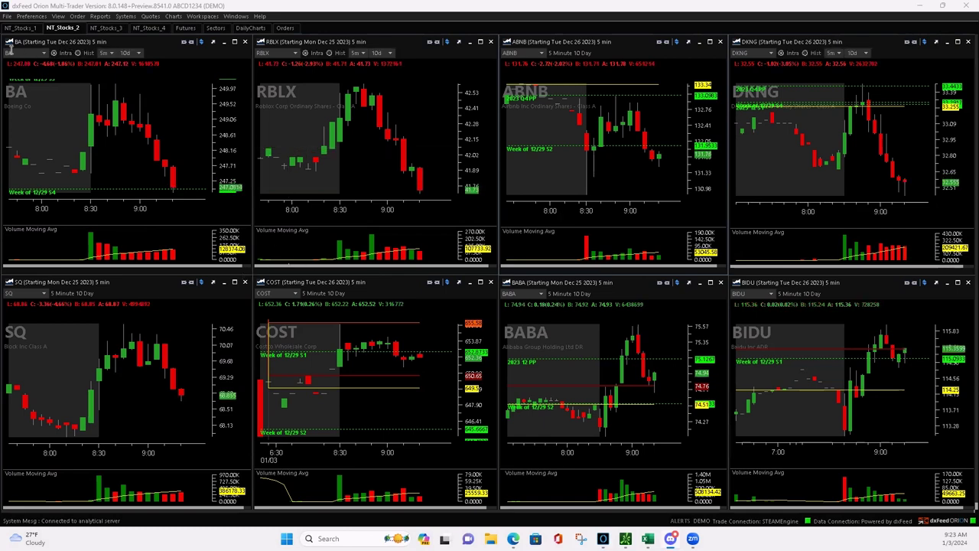
pyautogui.click(18, 28)
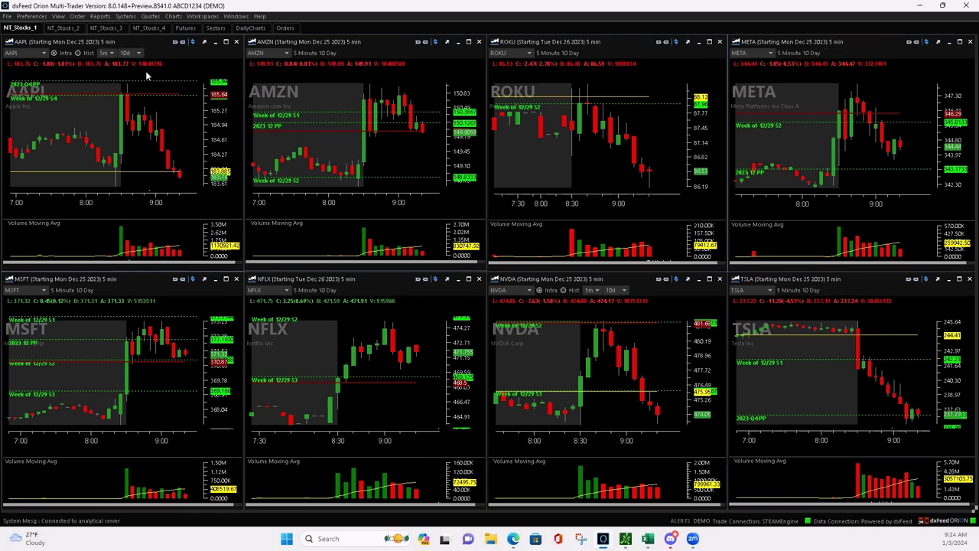
pyautogui.click(74, 28)
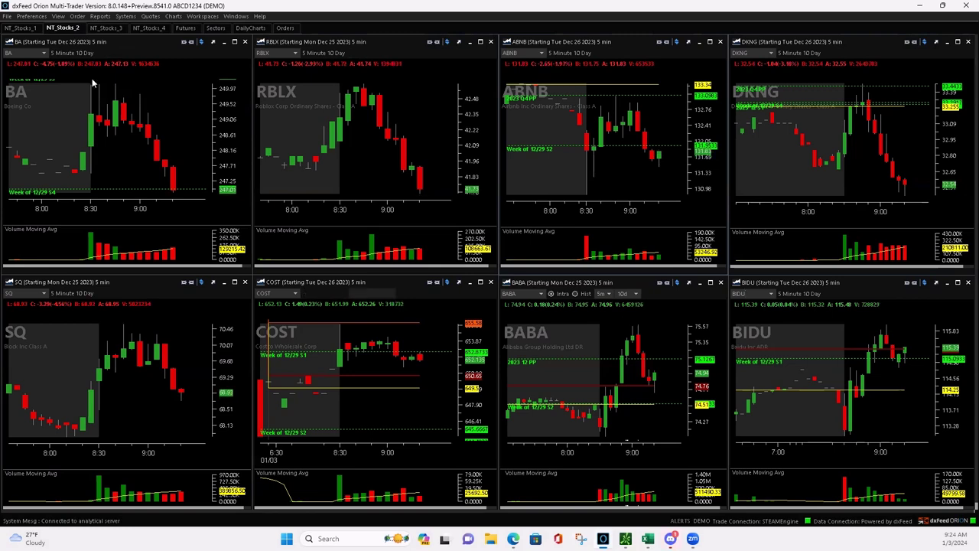
pyautogui.click(25, 29)
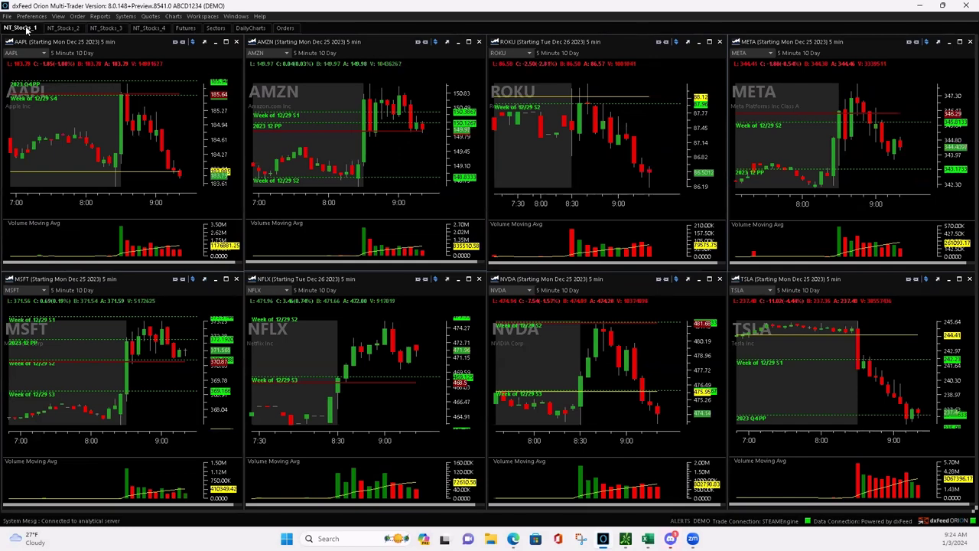
# Step: Glance at the futures grid, then return to NT_Stocks_1 where TSLA sits near 237.9
pyautogui.click(187, 28)
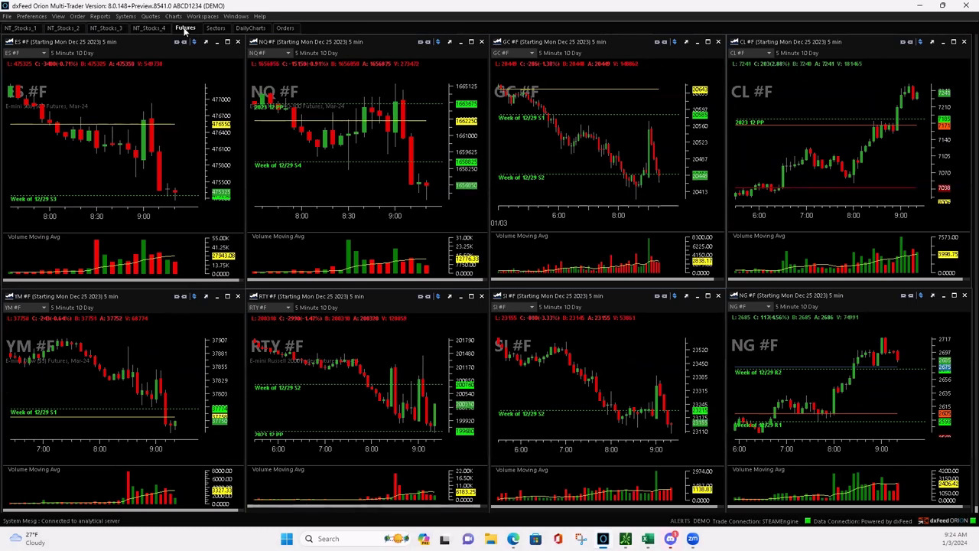
pyautogui.click(20, 28)
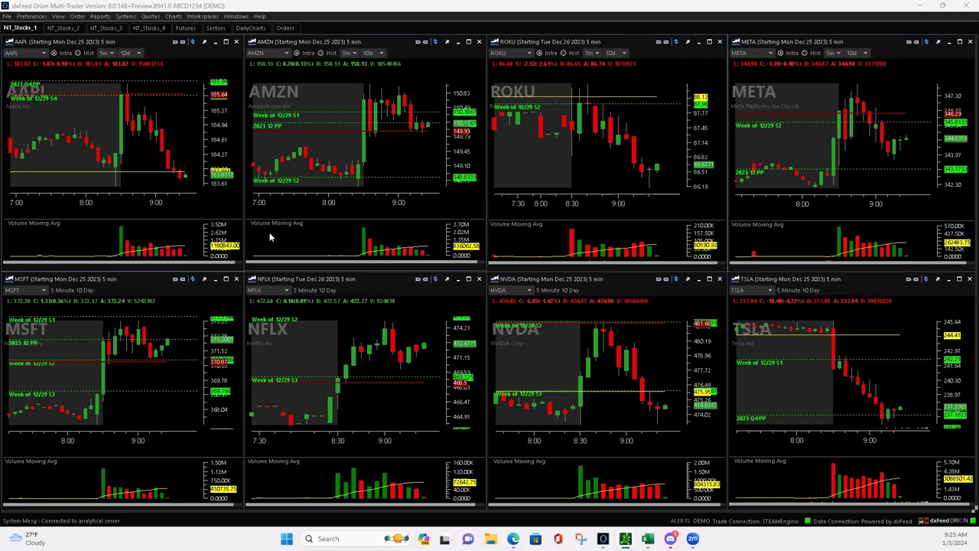
# Step: Toggle between NT_Stocks_2 and NT_Stocks_1, settling on NT_Stocks_2 with BA near 247.1 and COST near 652.6
pyautogui.click(63, 28)
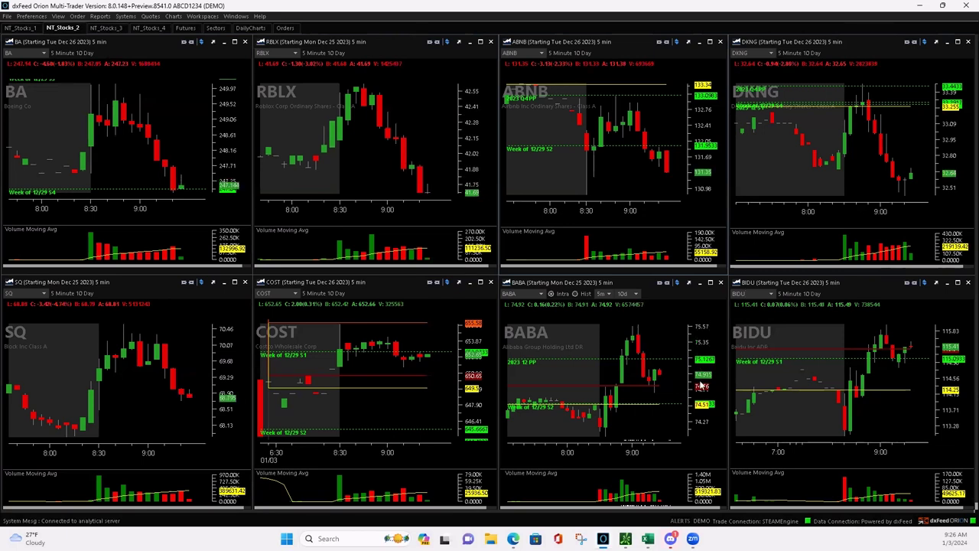
pyautogui.click(28, 31)
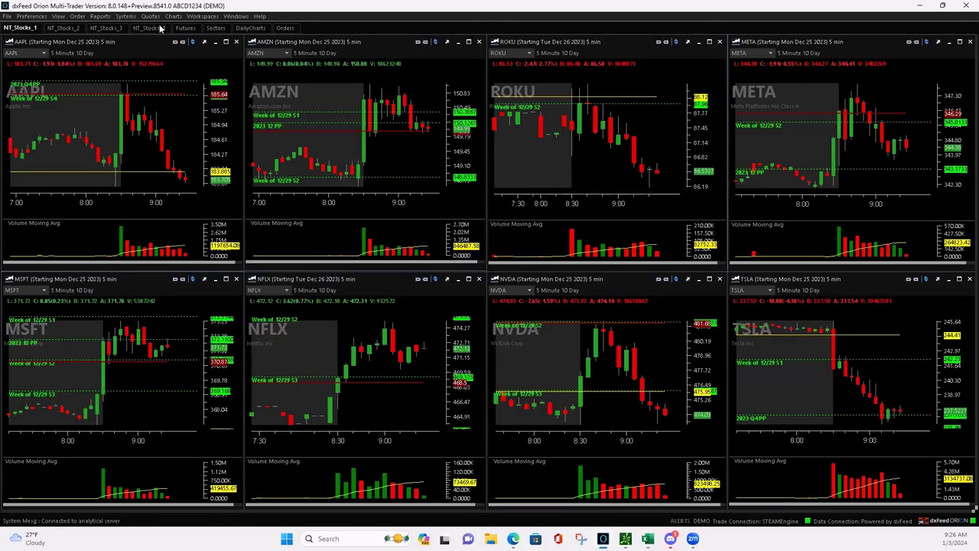
pyautogui.click(63, 28)
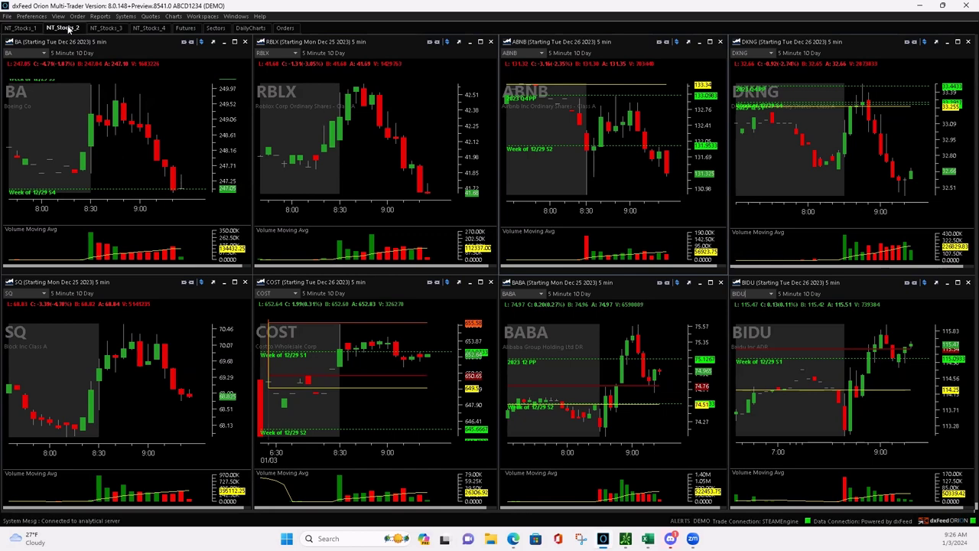
# Step: Glance through the Futures, NT_Stocks_4 and NT_Stocks_3 grids, then return to NT_Stocks_1 (TSLA near 237.6)
pyautogui.click(176, 29)
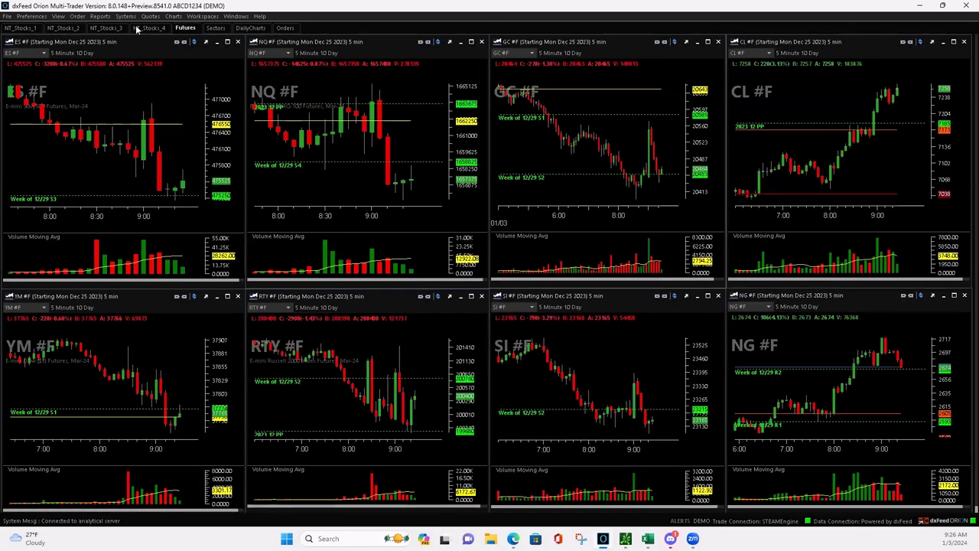
pyautogui.click(148, 28)
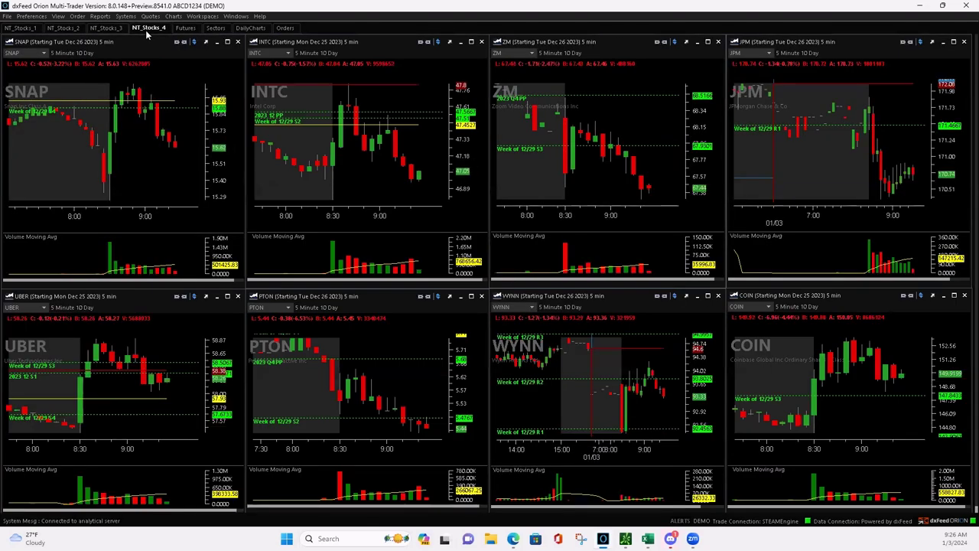
pyautogui.click(104, 31)
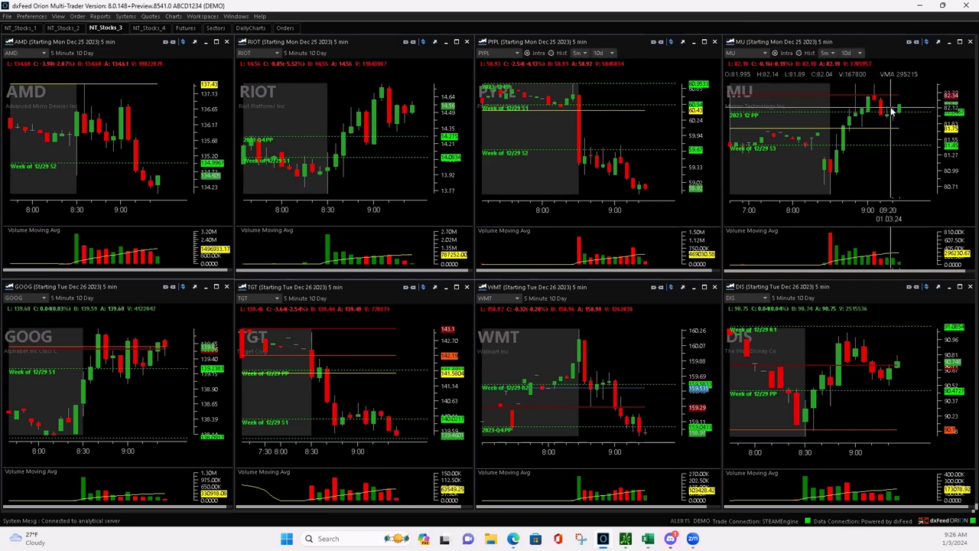
pyautogui.click(34, 28)
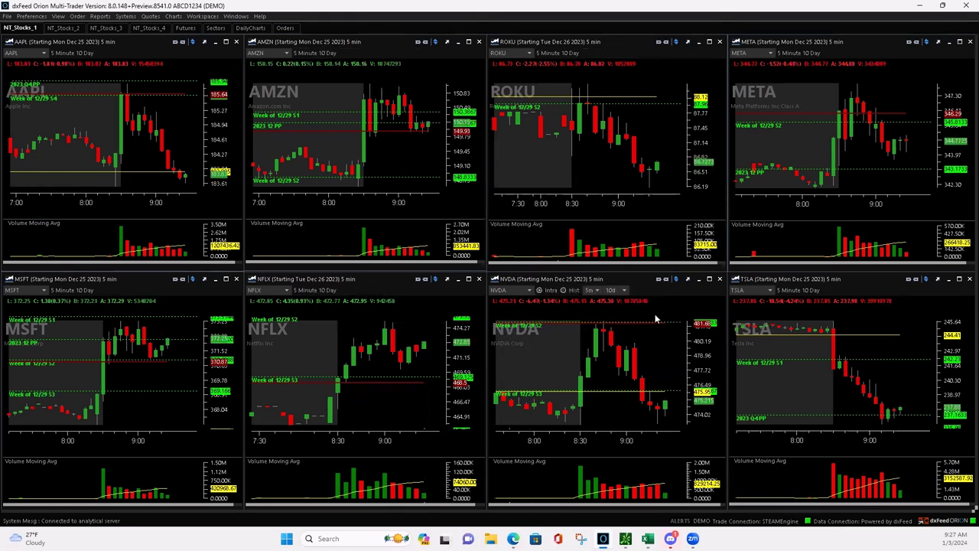
# Step: Bring up the NT_Stocks_2 charts, with BA near 247.1 and COST around 652.9
pyautogui.click(73, 29)
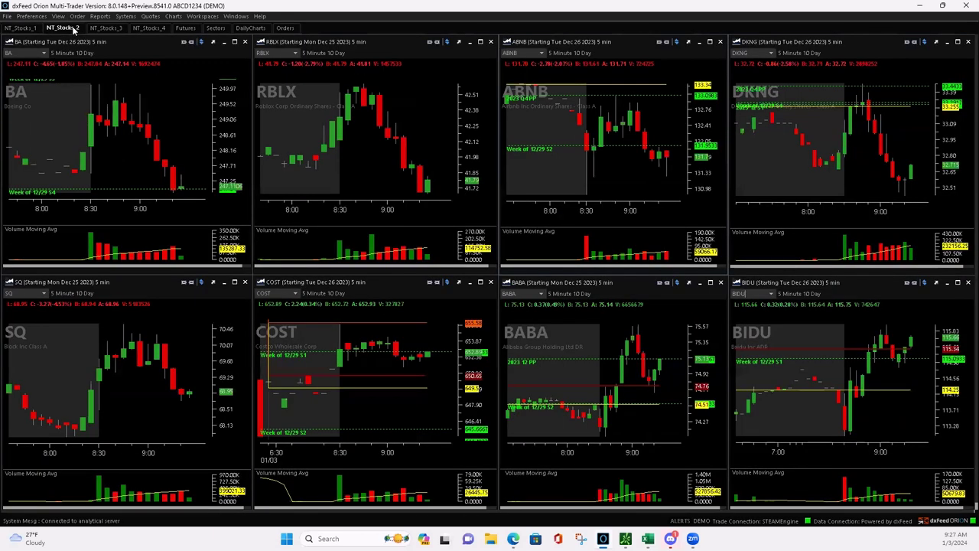